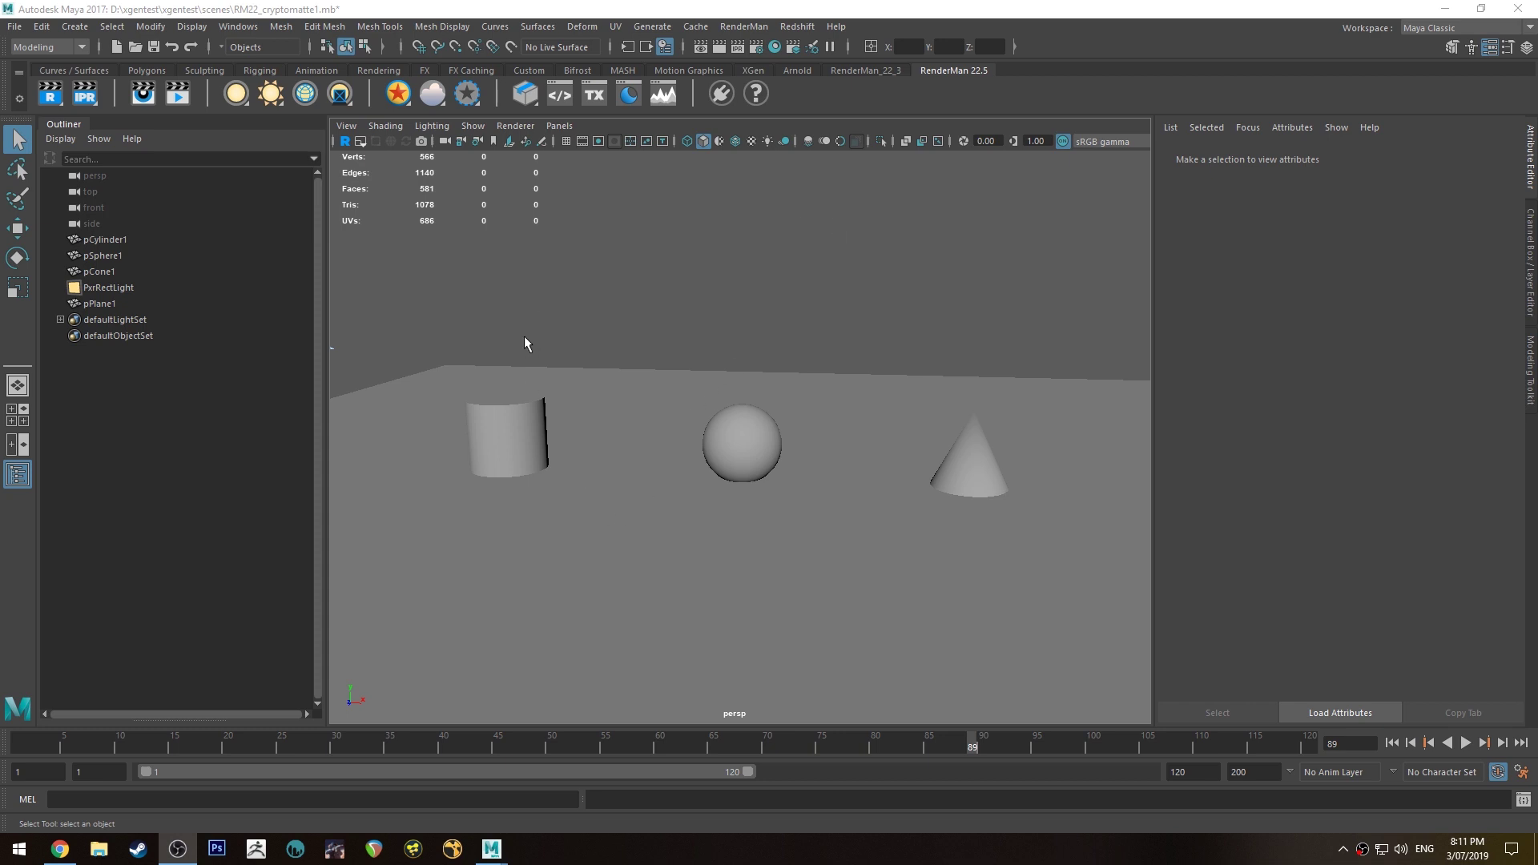
Create a PxrCryptomatte sample filter in the first Sample Filters slot of the RenderMan Features settings
left_click(632, 473)
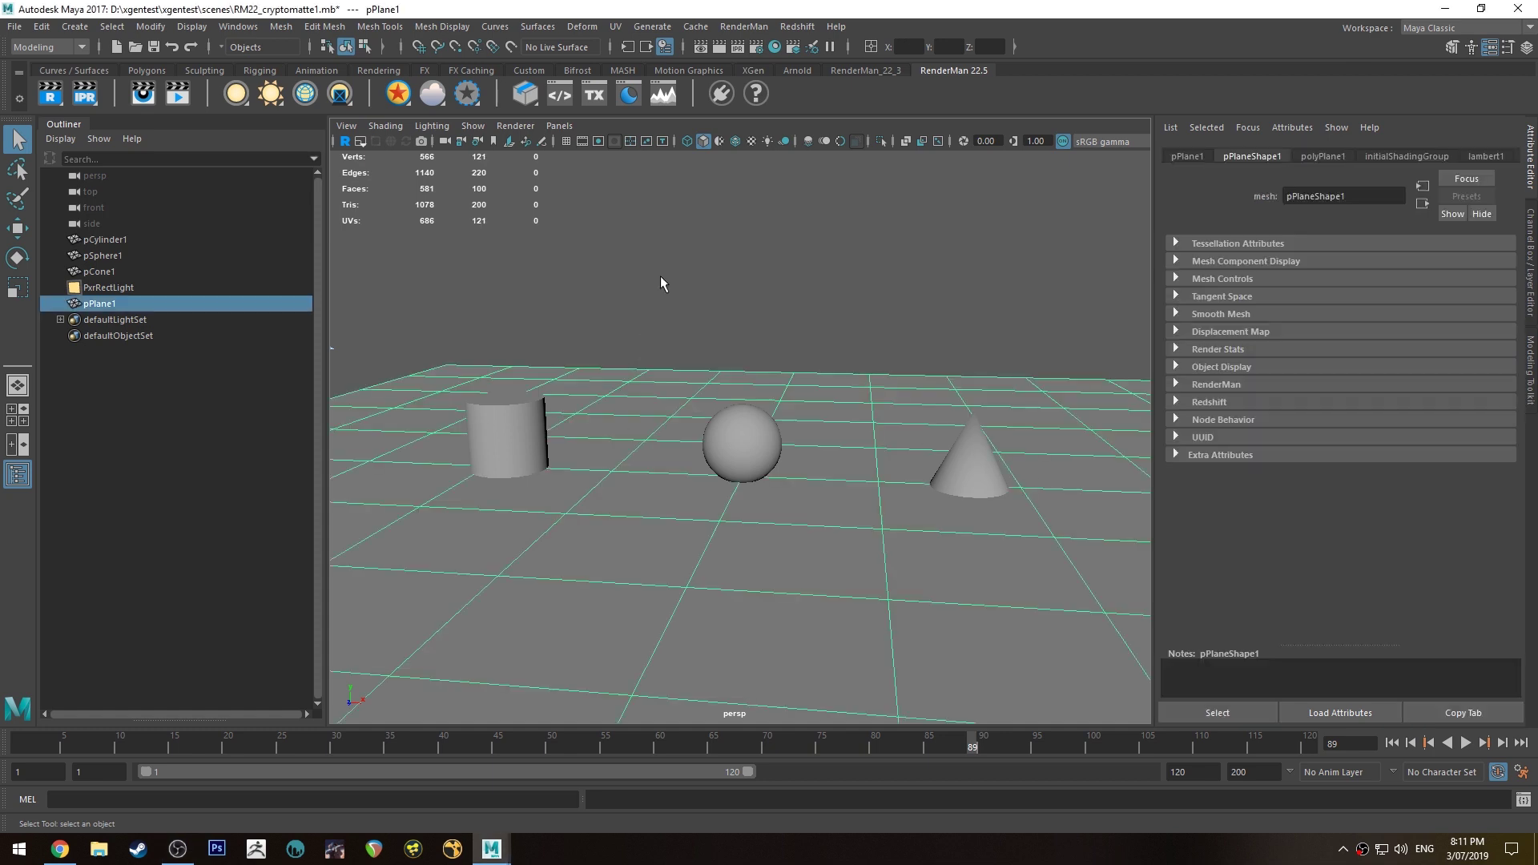
left_click(660, 275)
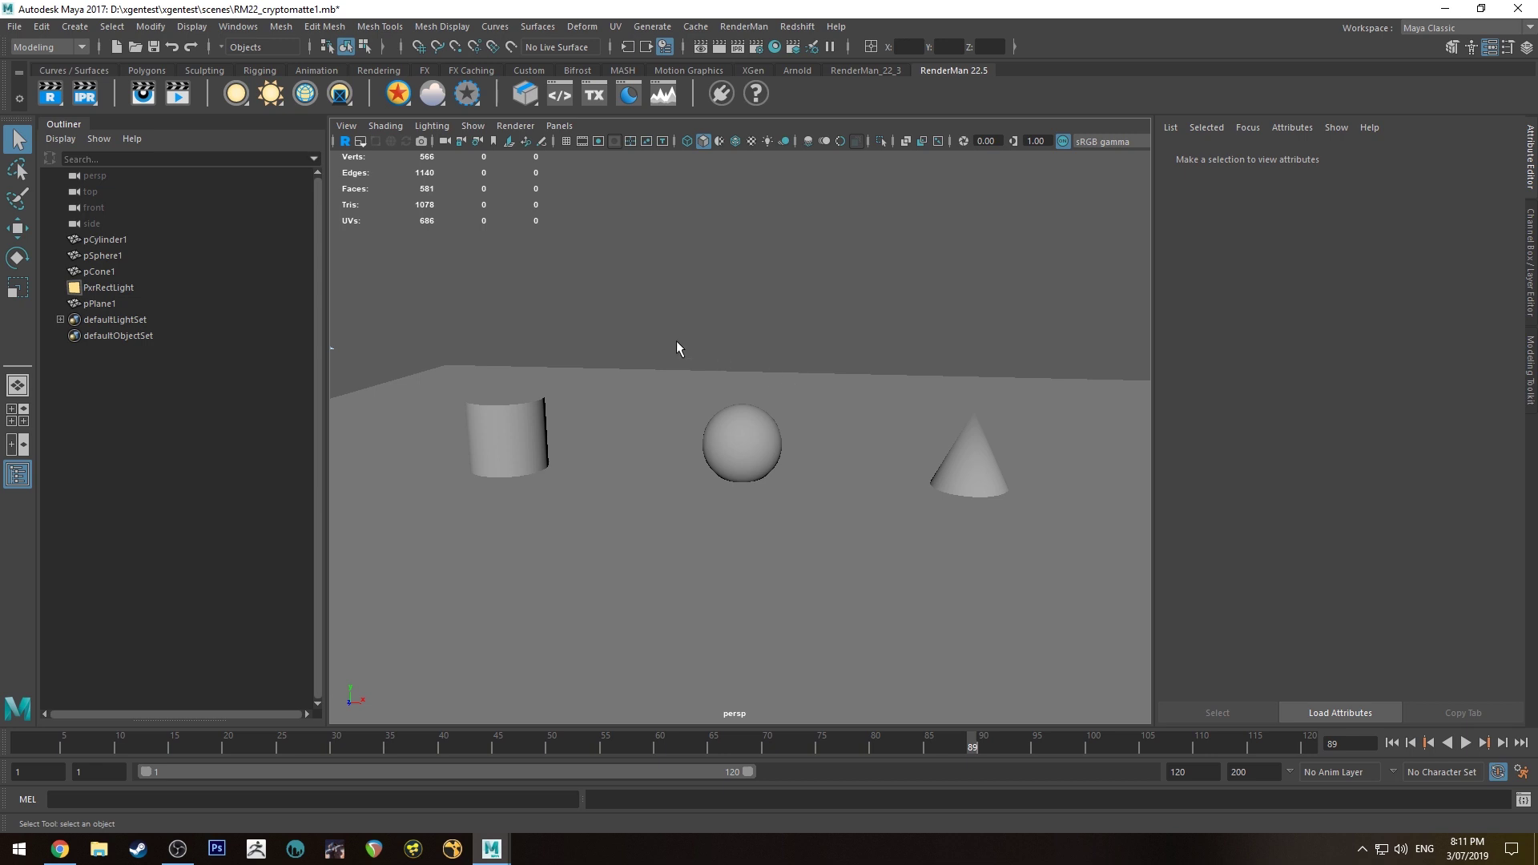
left_click(761, 49)
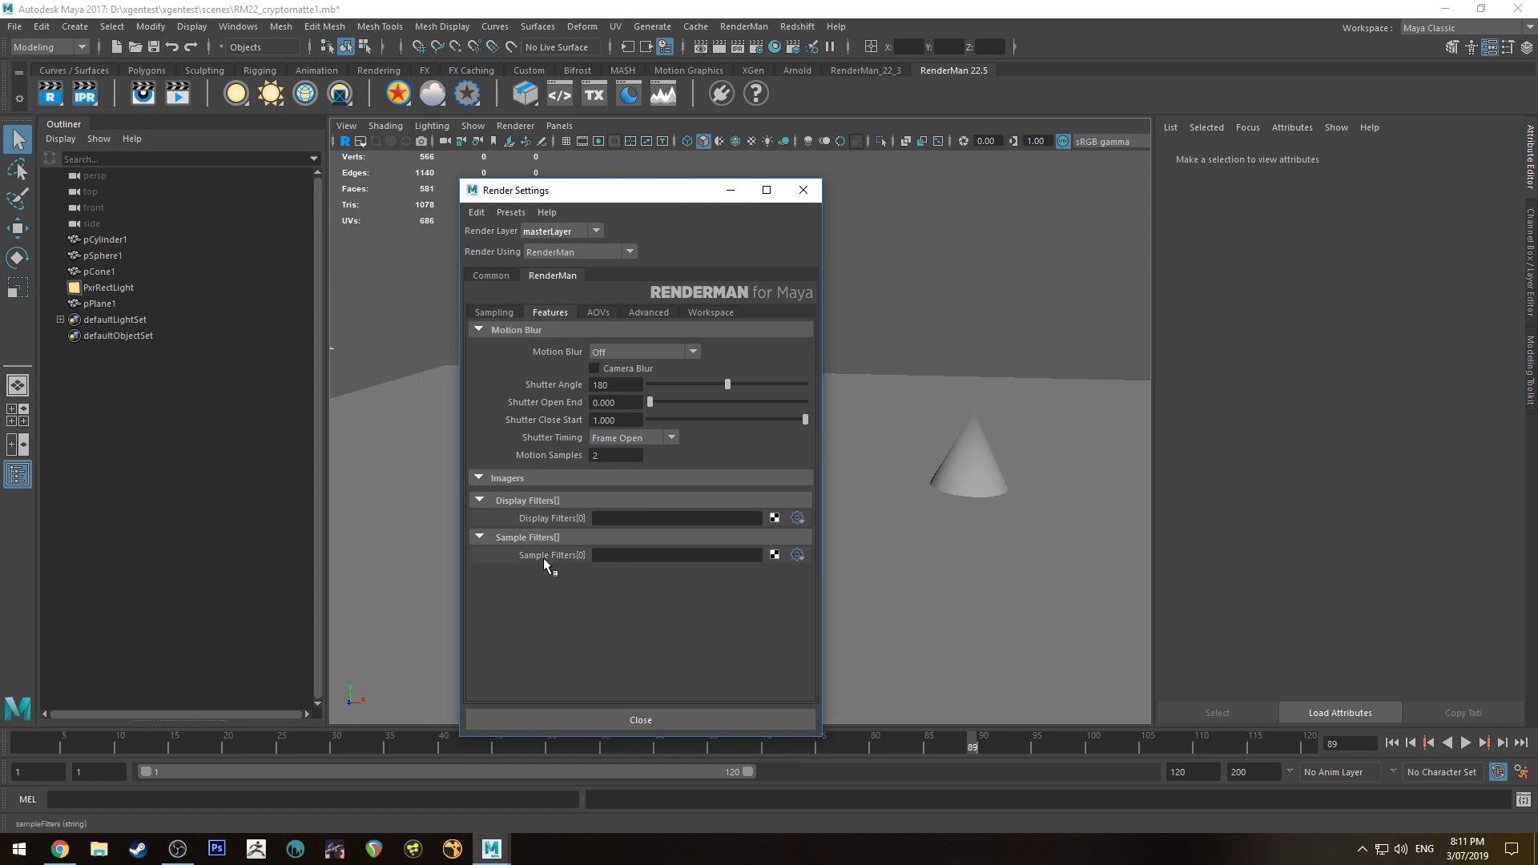
right_click(636, 555)
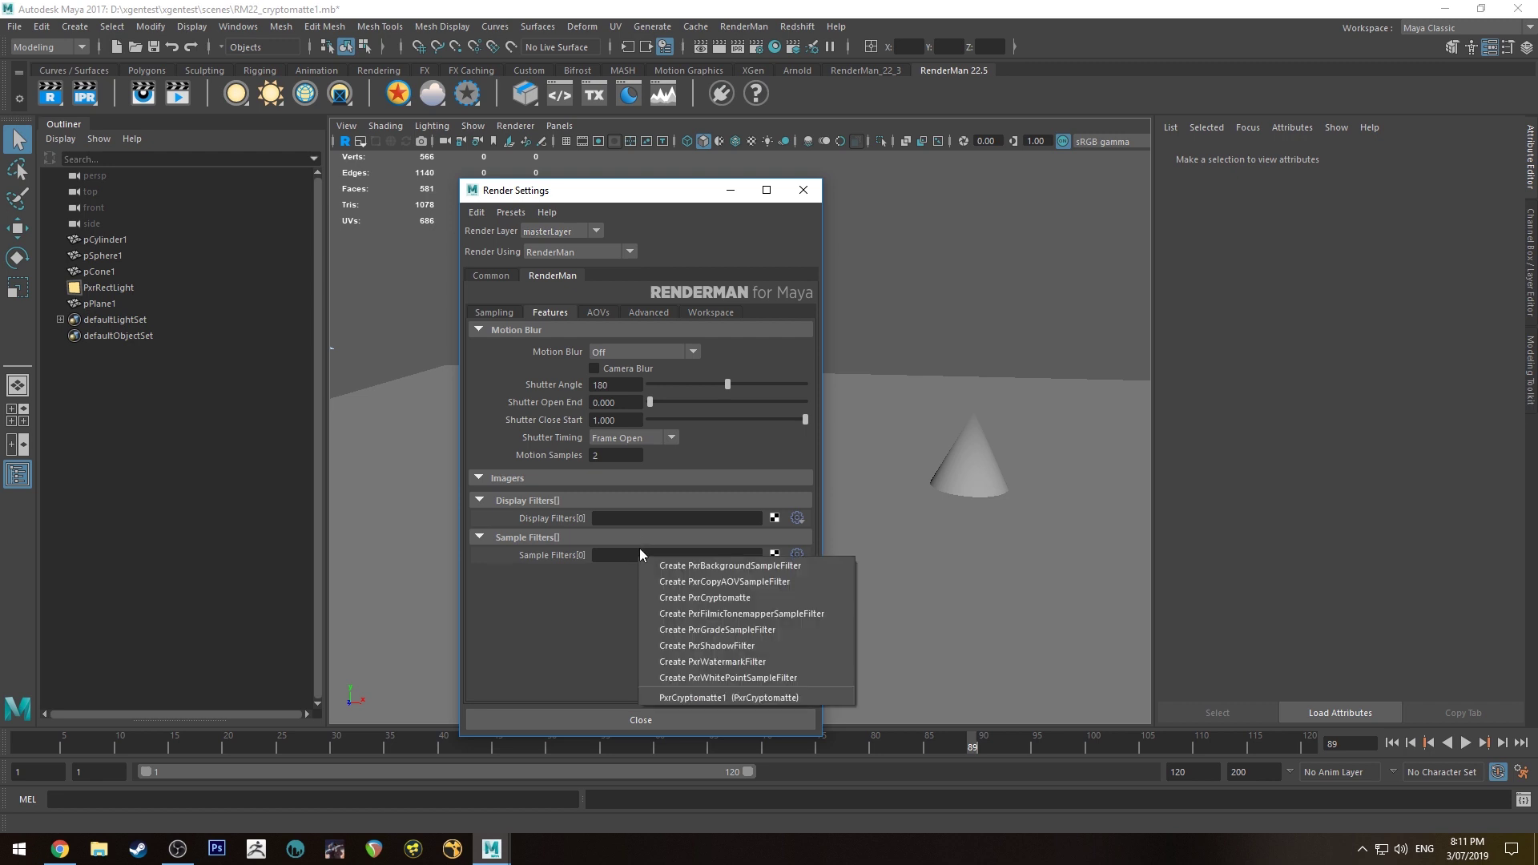
left_click(700, 598)
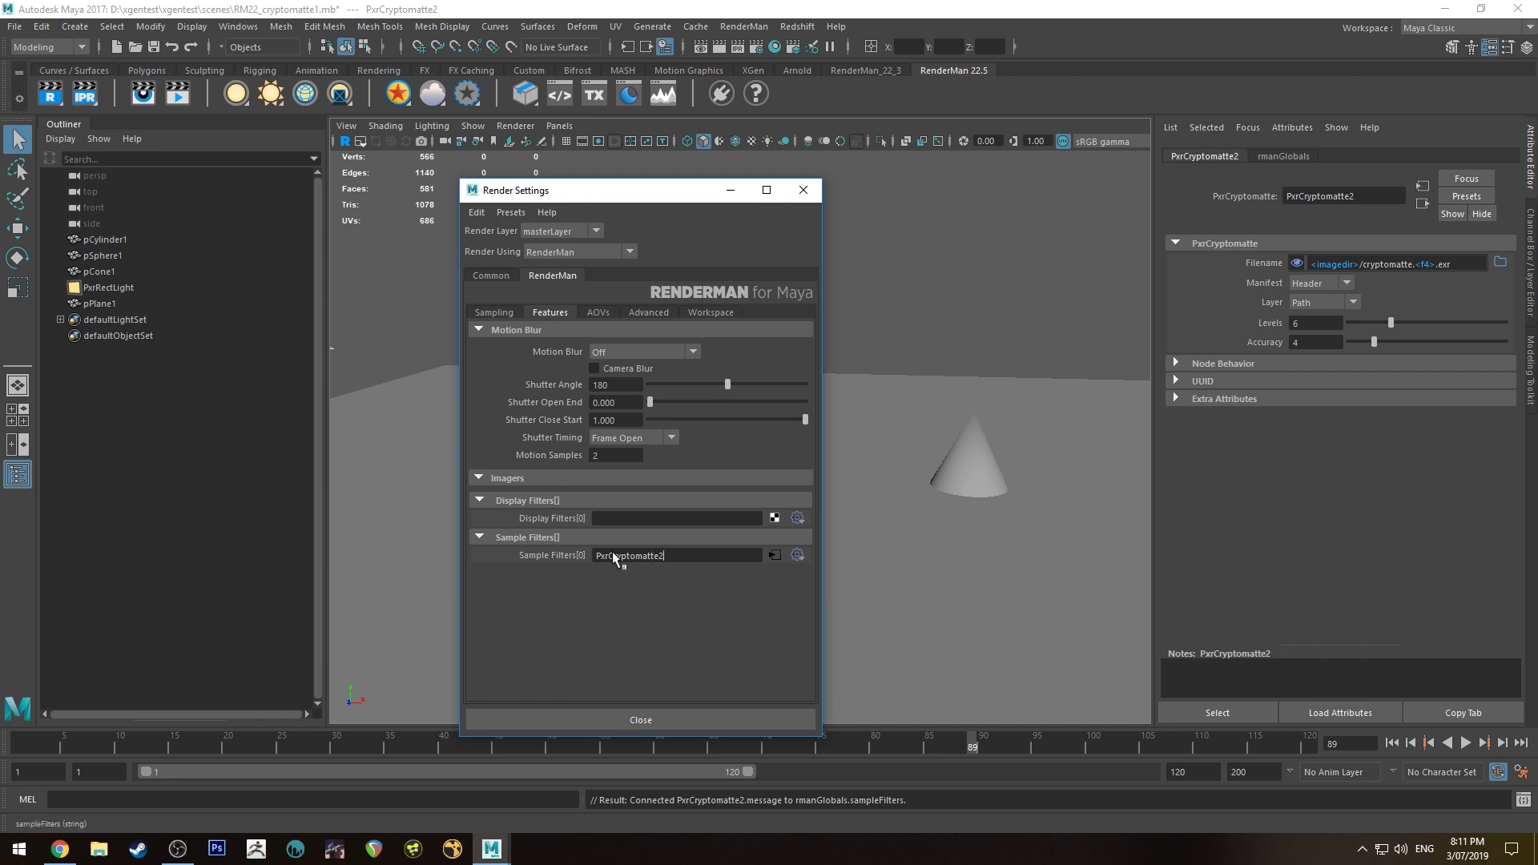
Append an extra empty sample filter slot and remove it, leaving PxrCryptomatte2 as the only filter
left_click(798, 555)
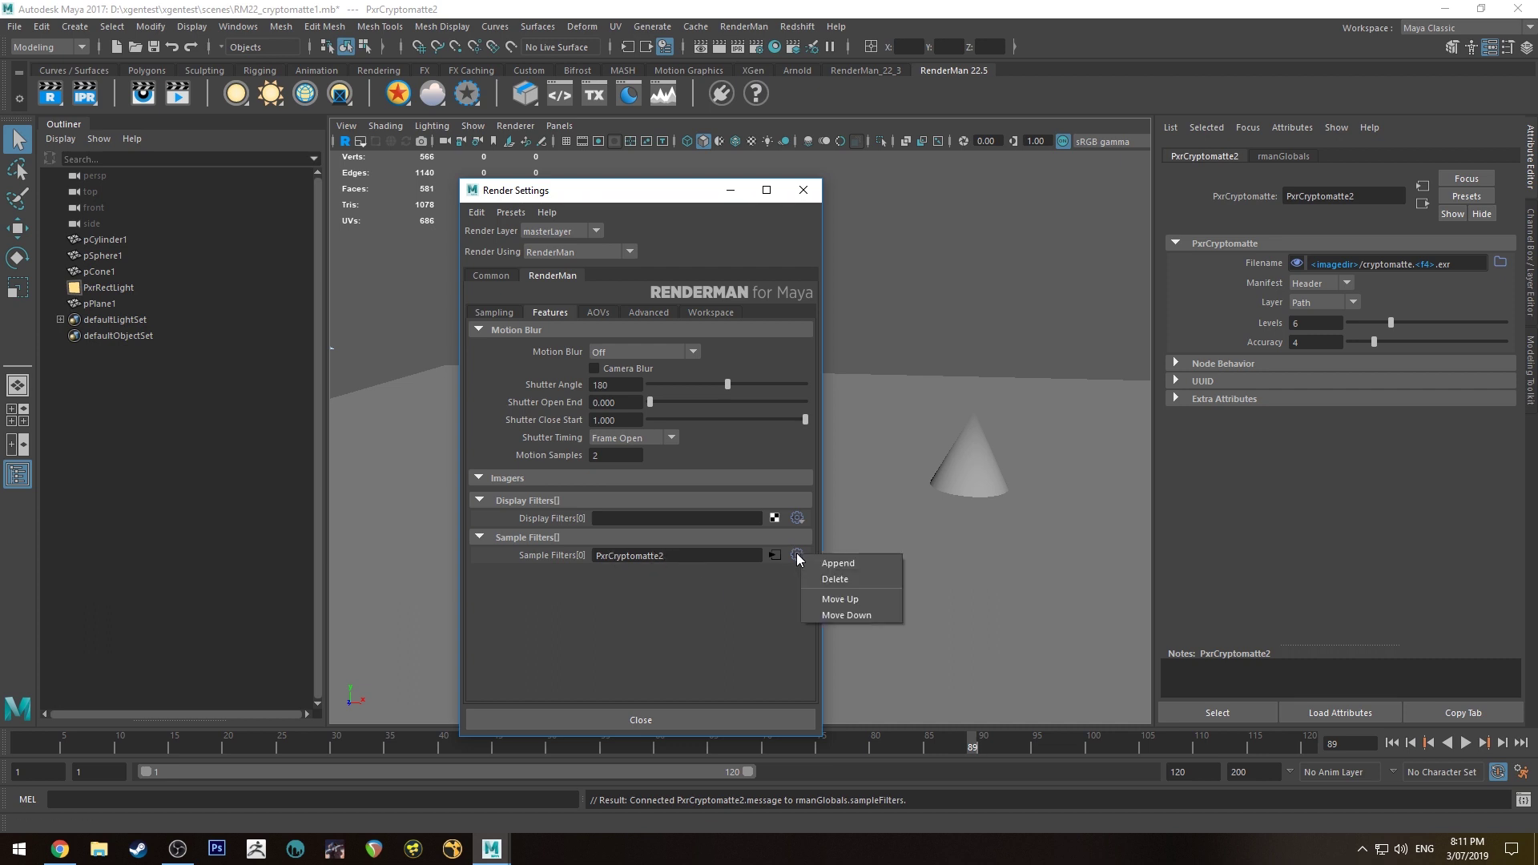
left_click(834, 580)
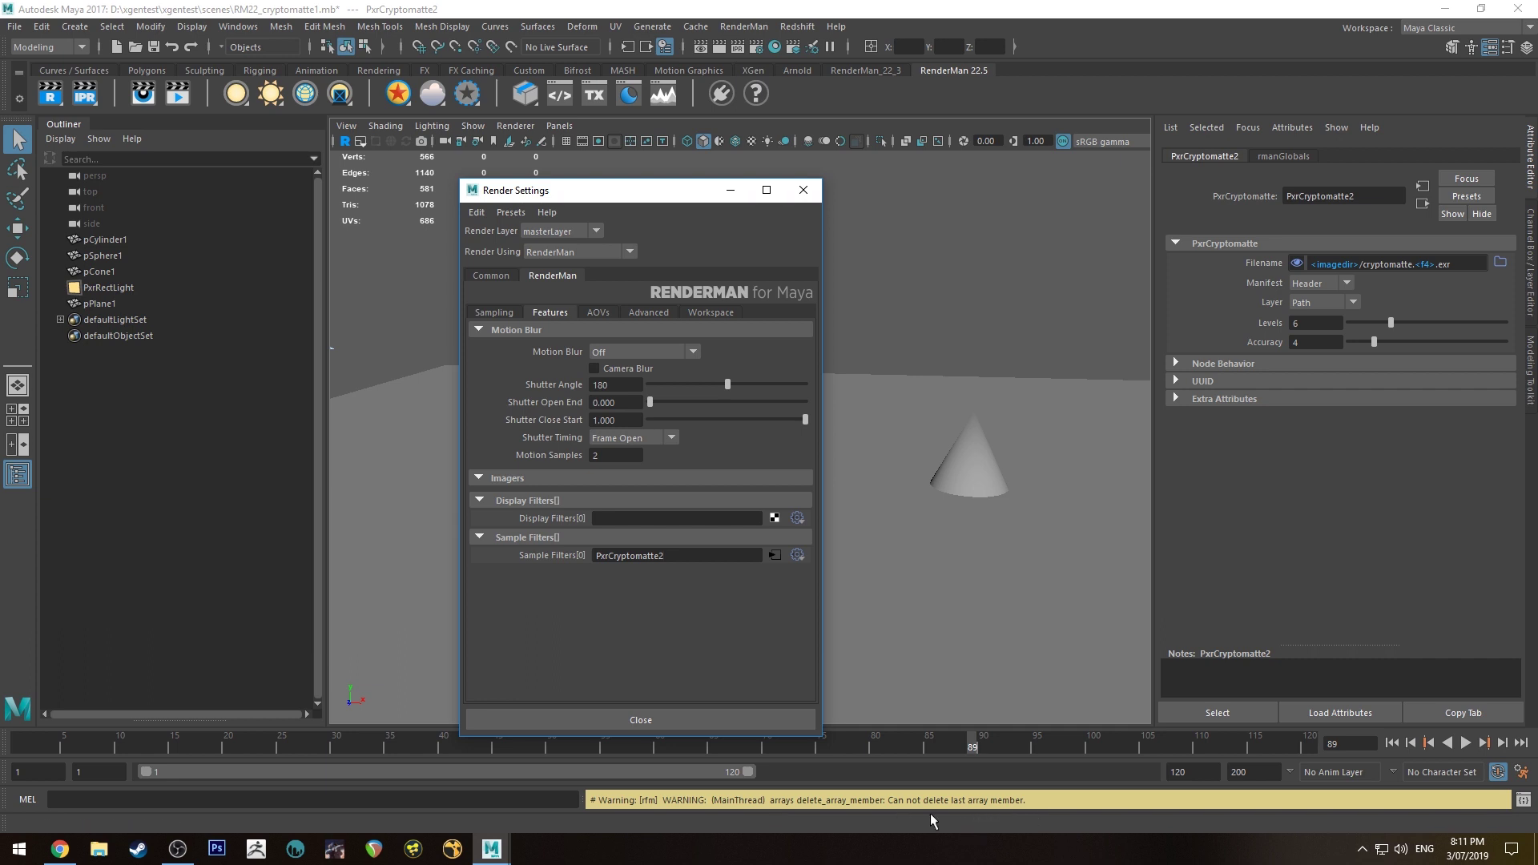
left_click(798, 554)
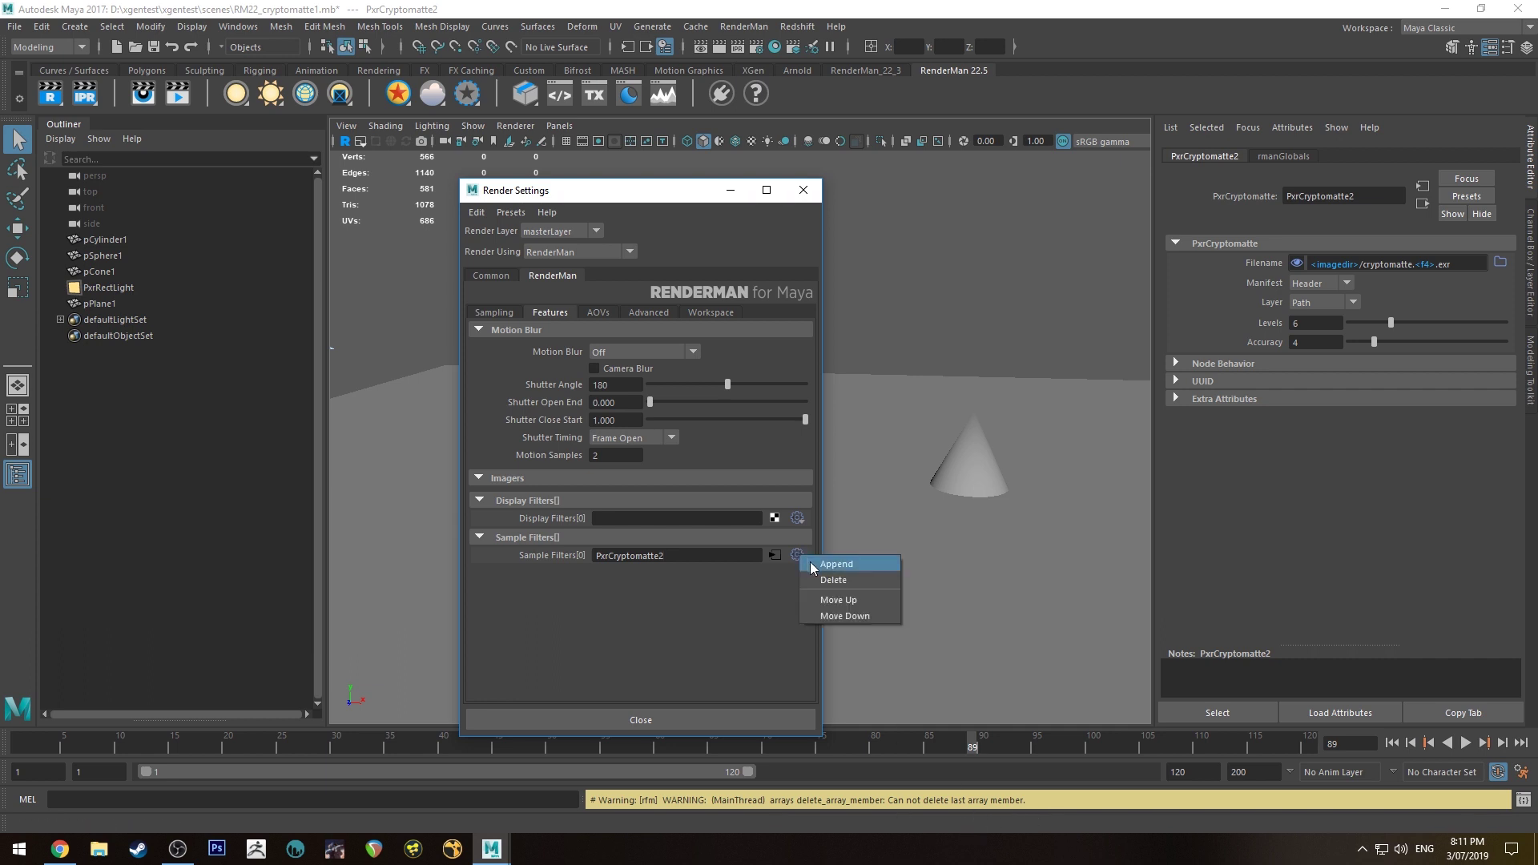
left_click(825, 564)
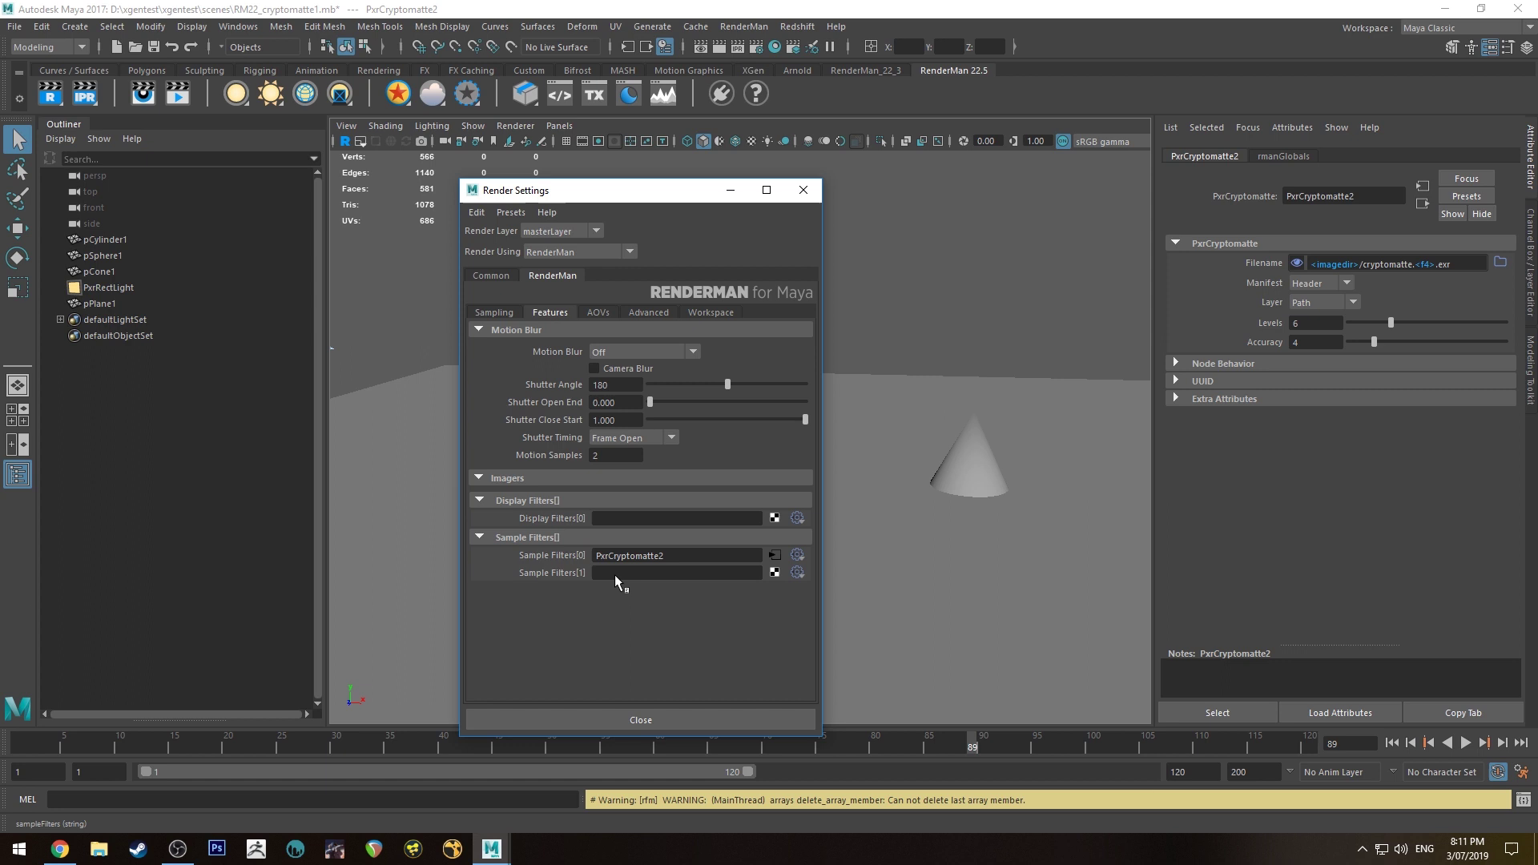
left_click(797, 572)
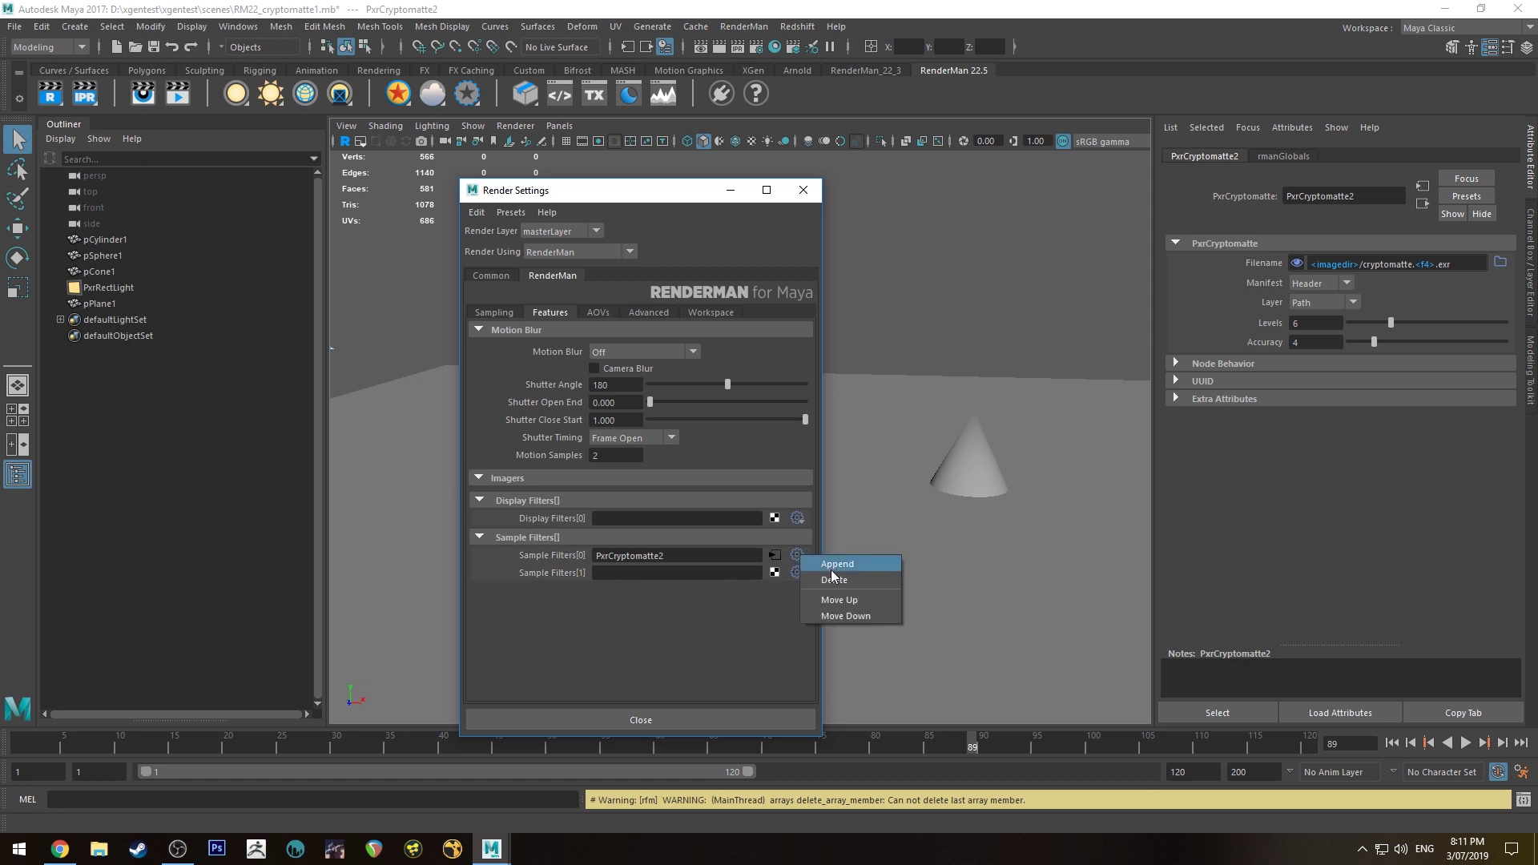
left_click(795, 574)
left_click(796, 572)
left_click(837, 598)
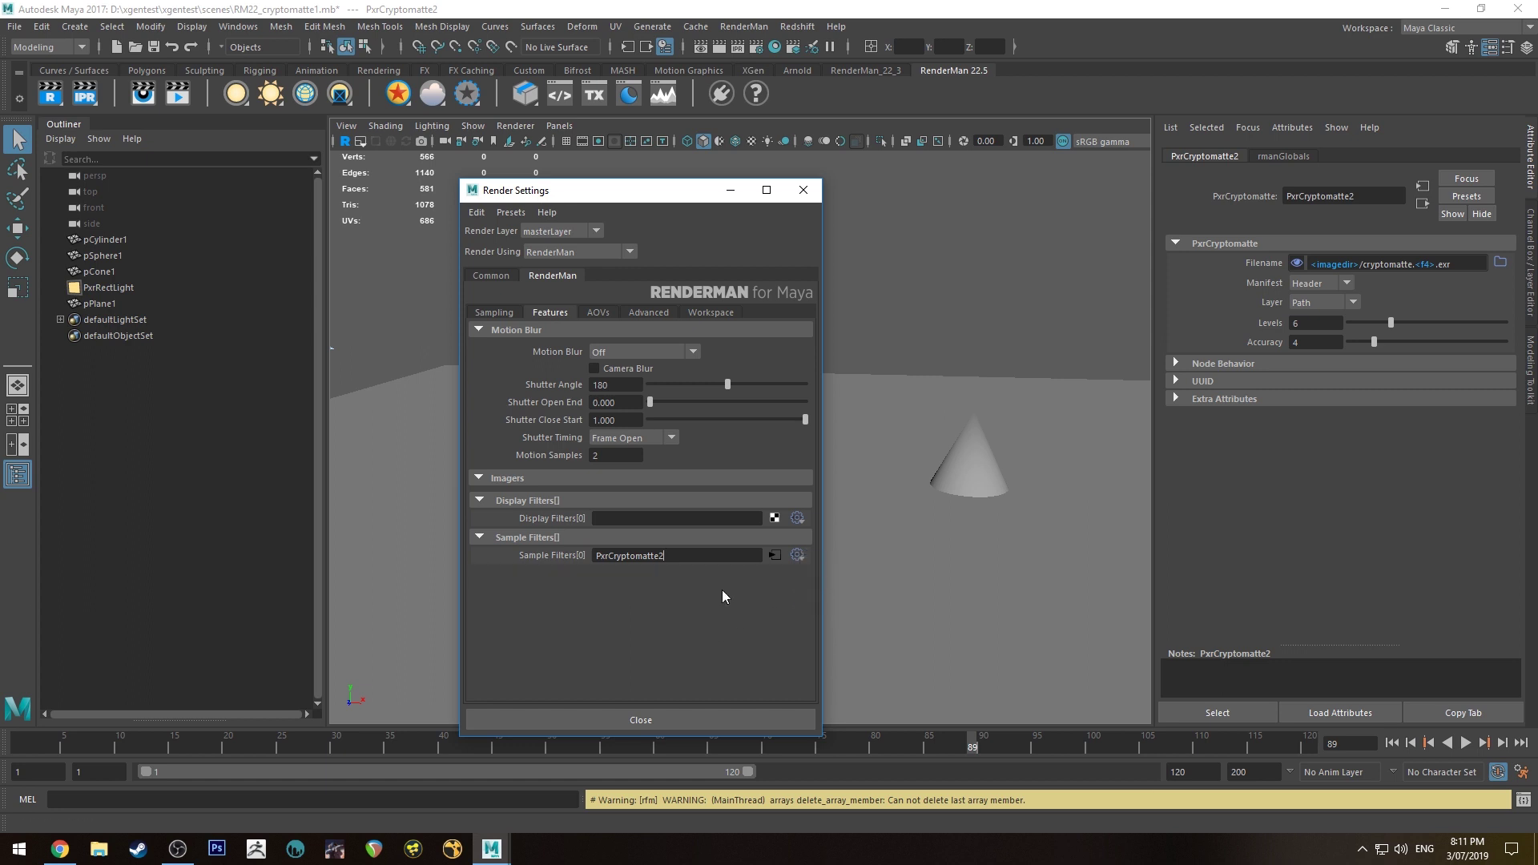
left_click_drag(641, 196, 613, 186)
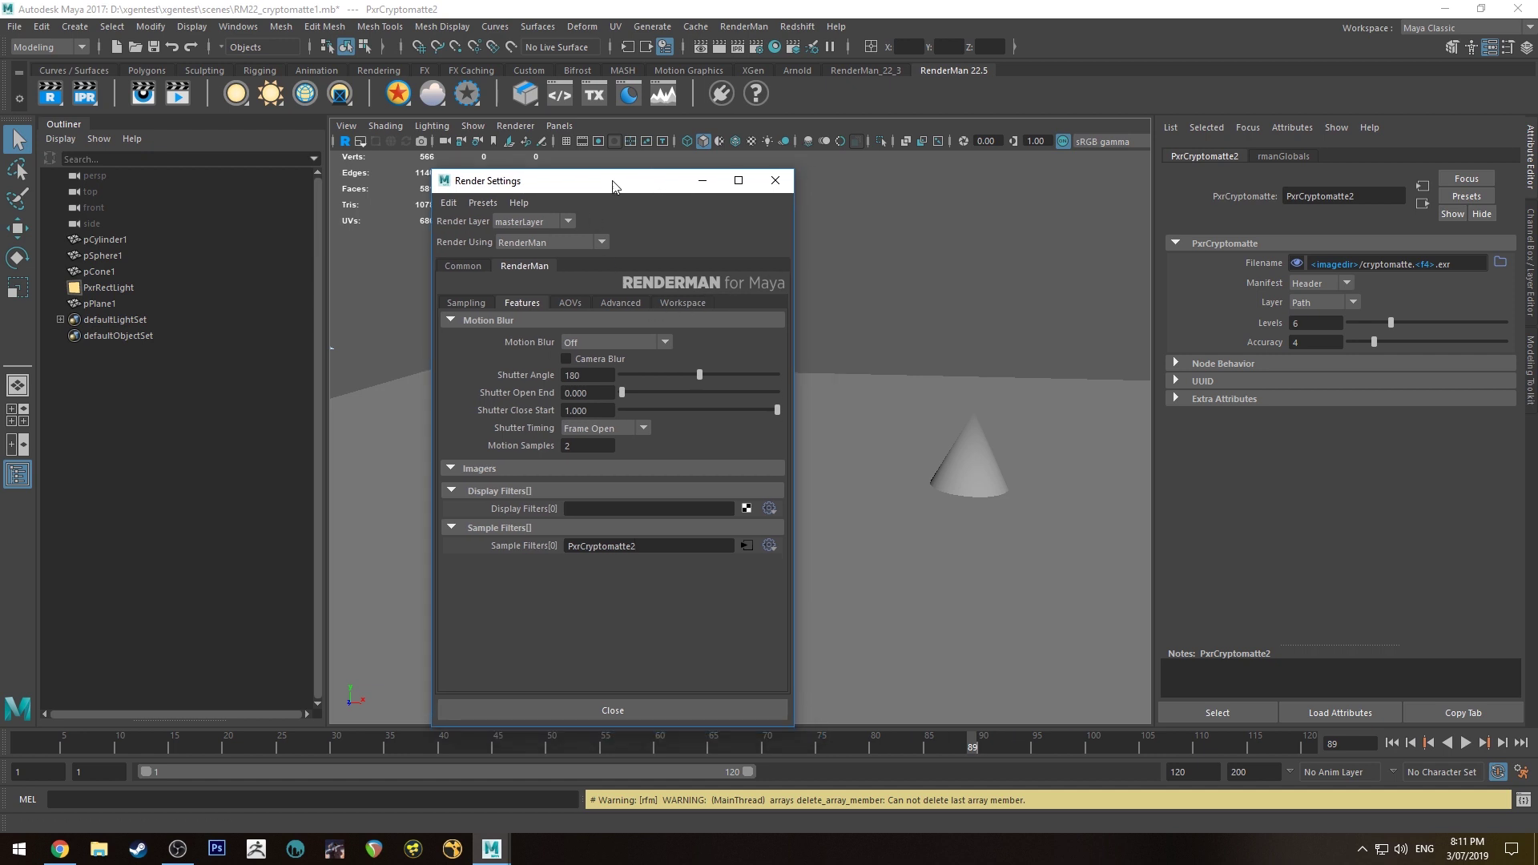
Inspect the cryptomatte.<f4>.exr output file name, highlighting its cryptomatte and frame-number parts
left_click(747, 550)
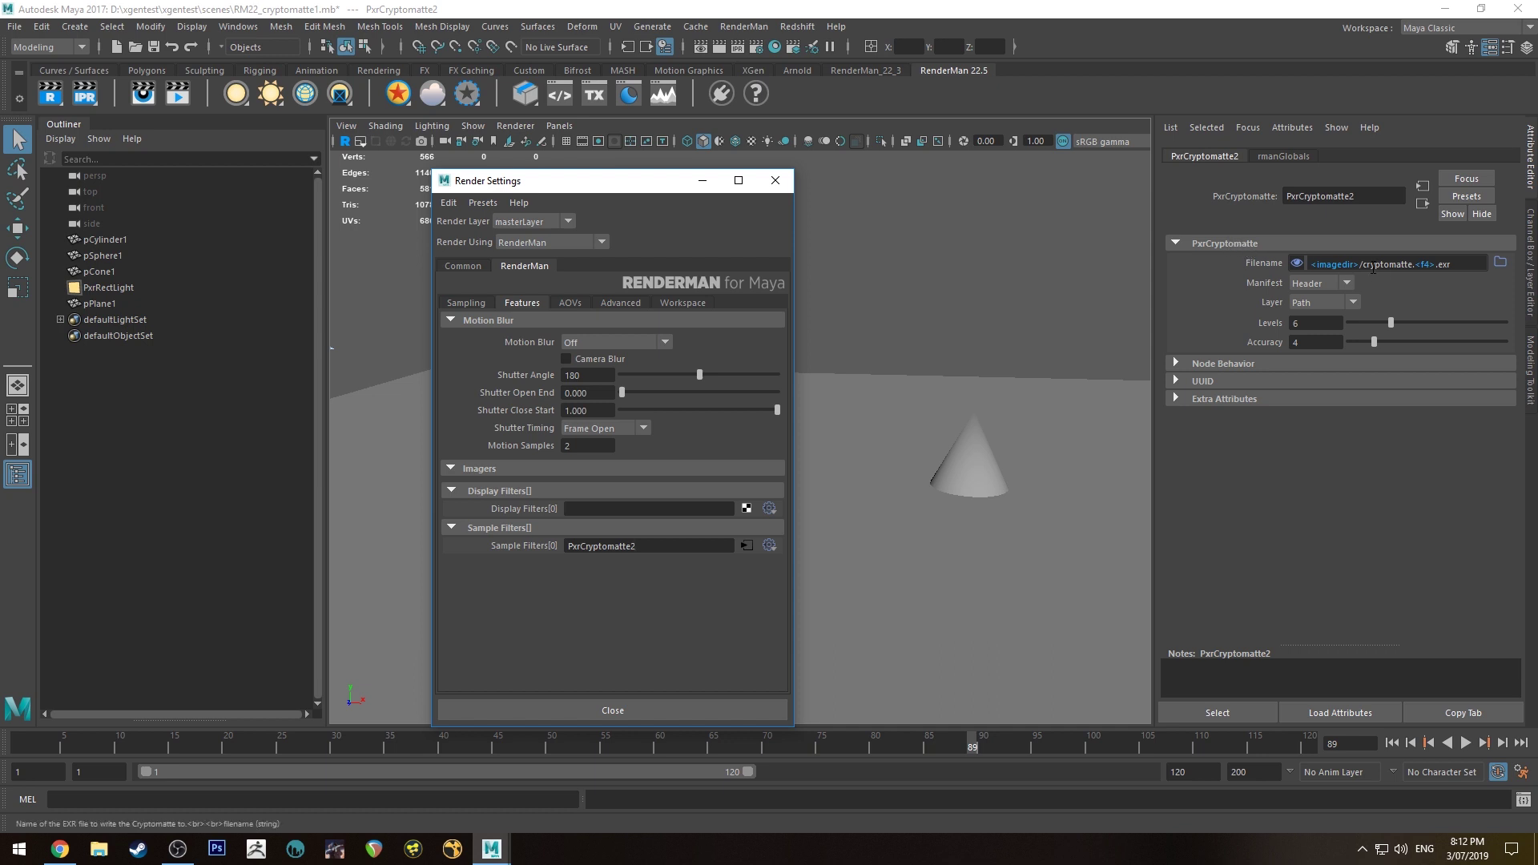
left_click_drag(1362, 264, 1416, 266)
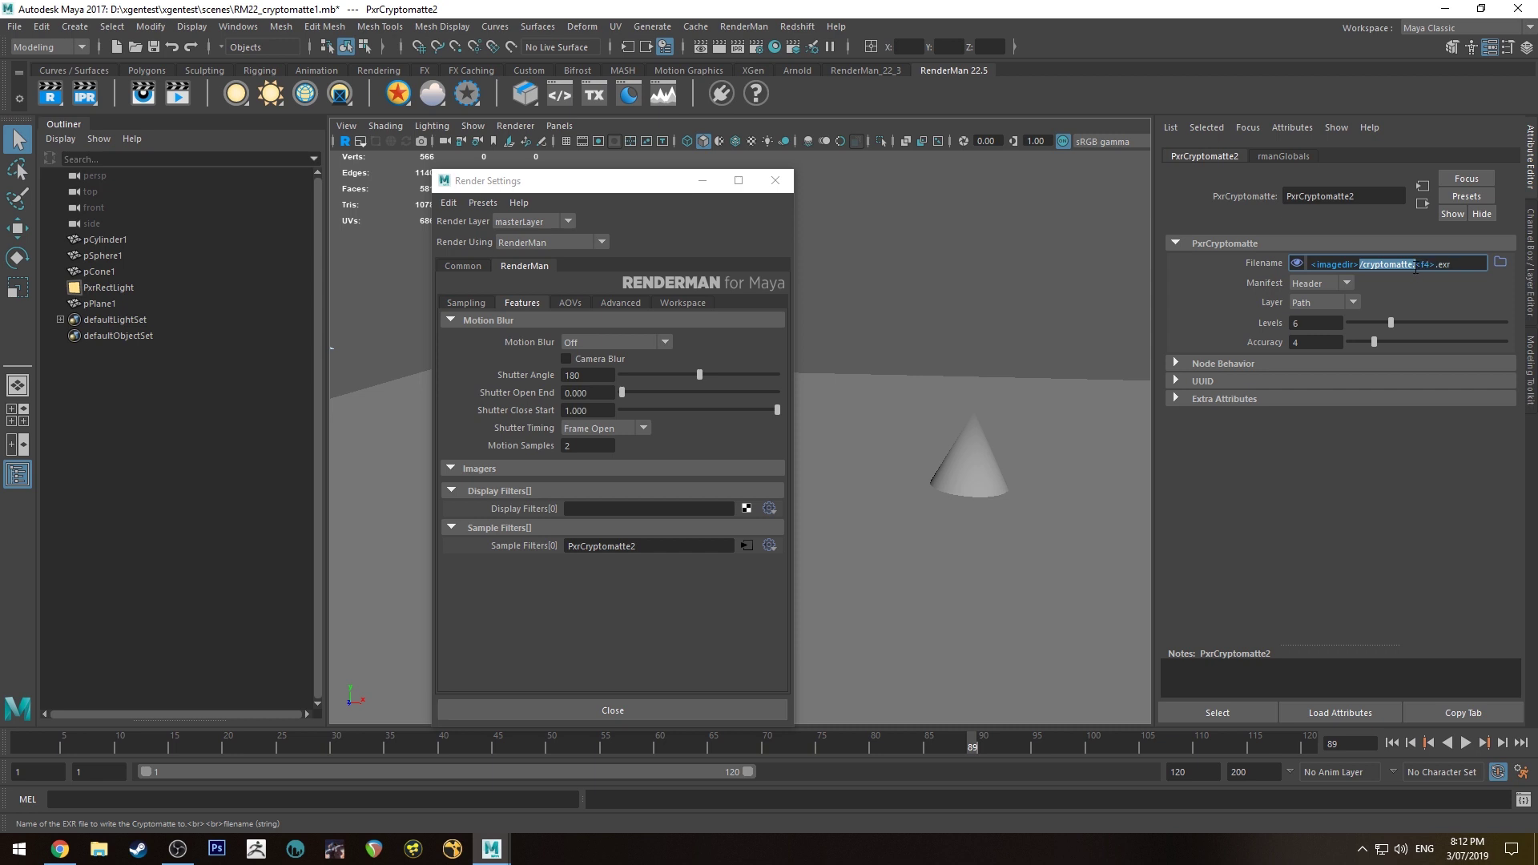
left_click(1407, 266)
mouse_move(1416, 265)
left_mouse_down()
mouse_move(1437, 267)
mouse_move(1416, 259)
left_mouse_up()
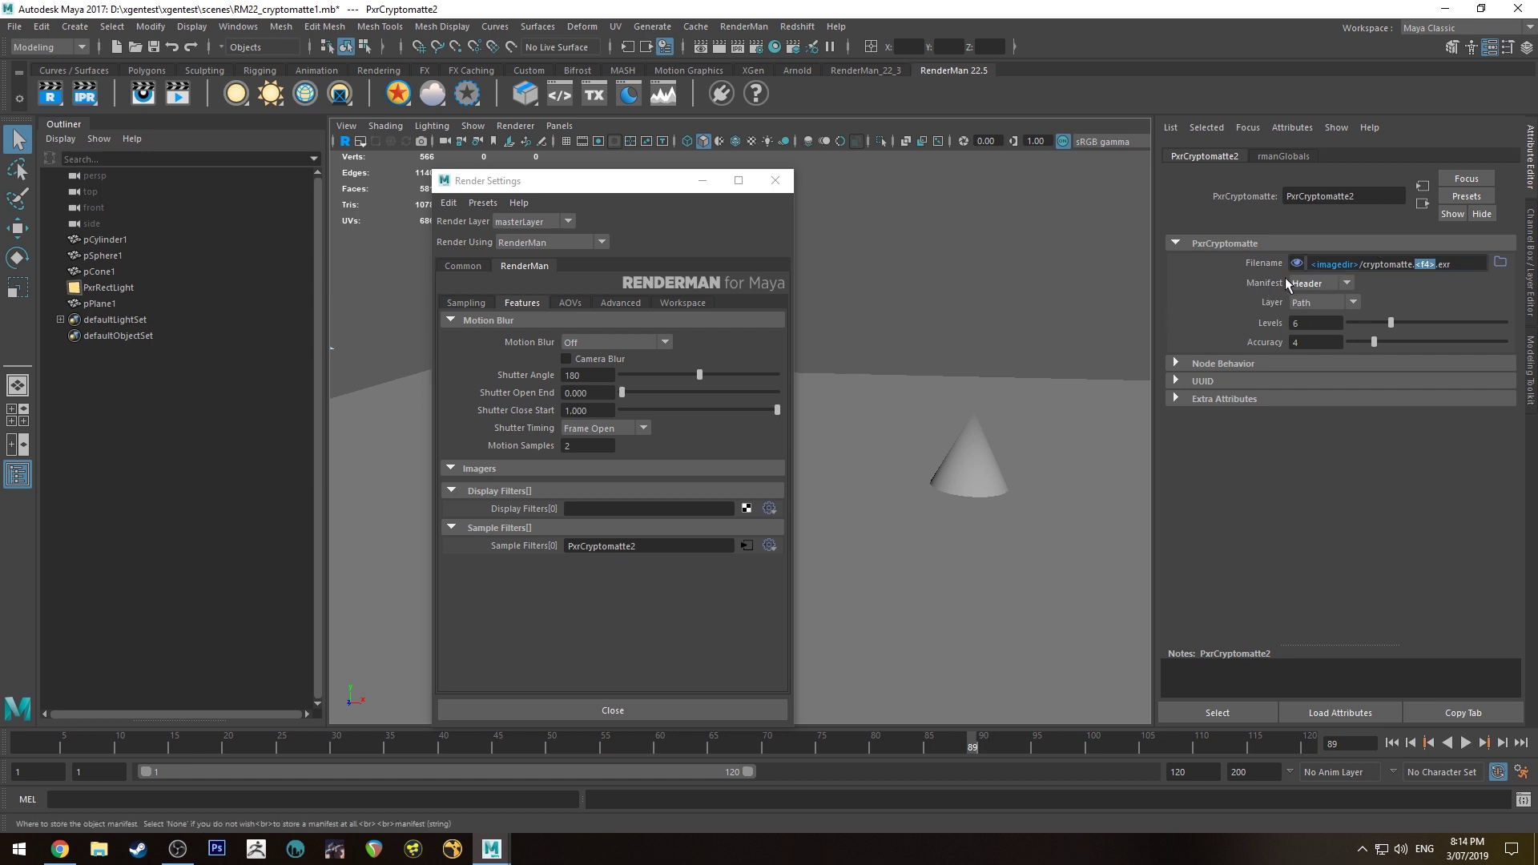
Keep the manifest on Header and the layer grouping on Path, then close Render Settings
left_click(1296, 280)
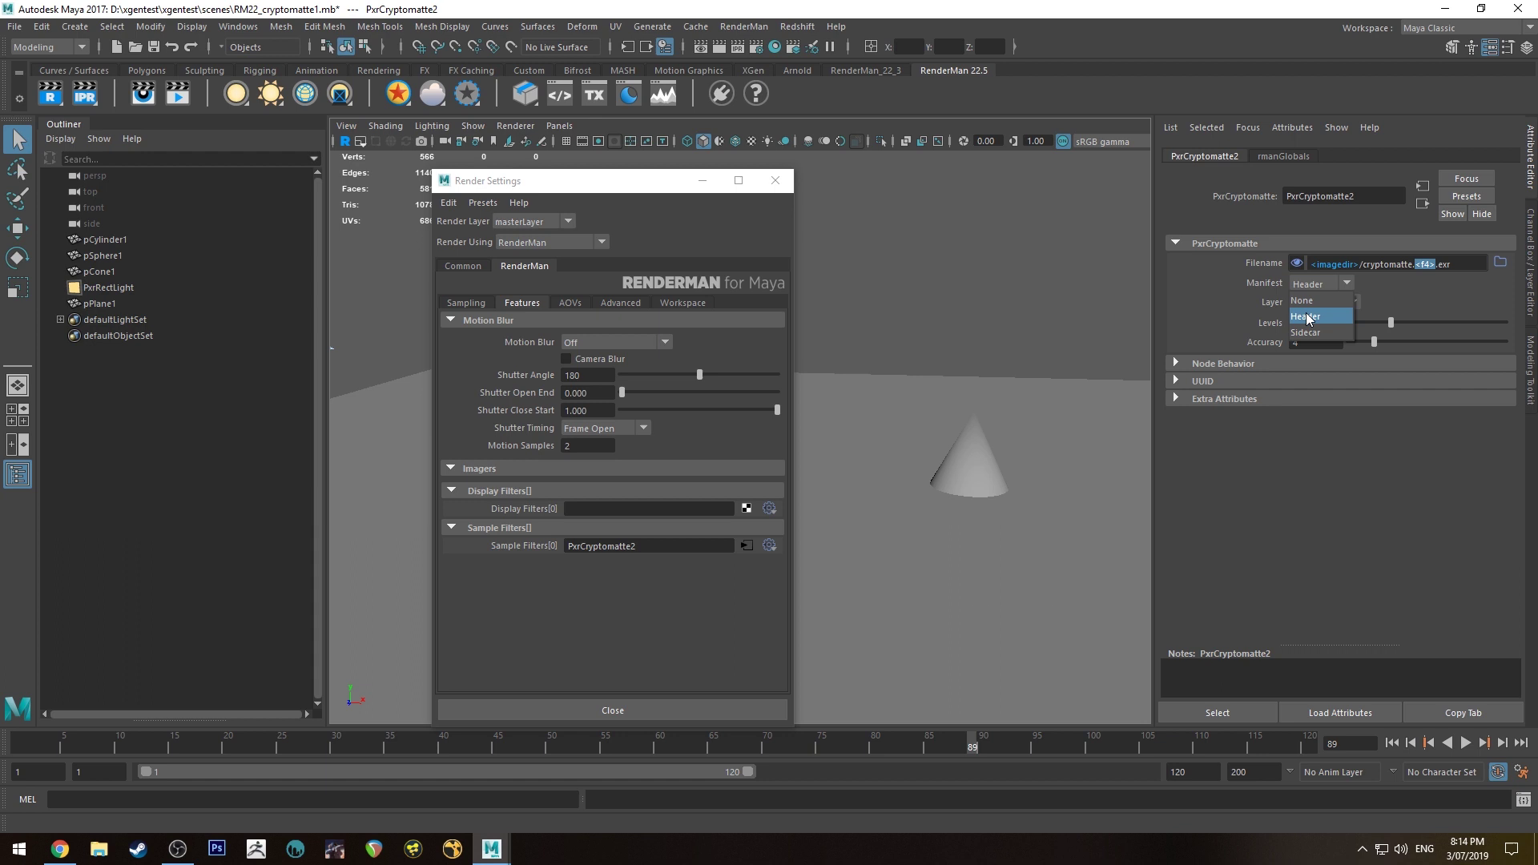
left_click(1311, 316)
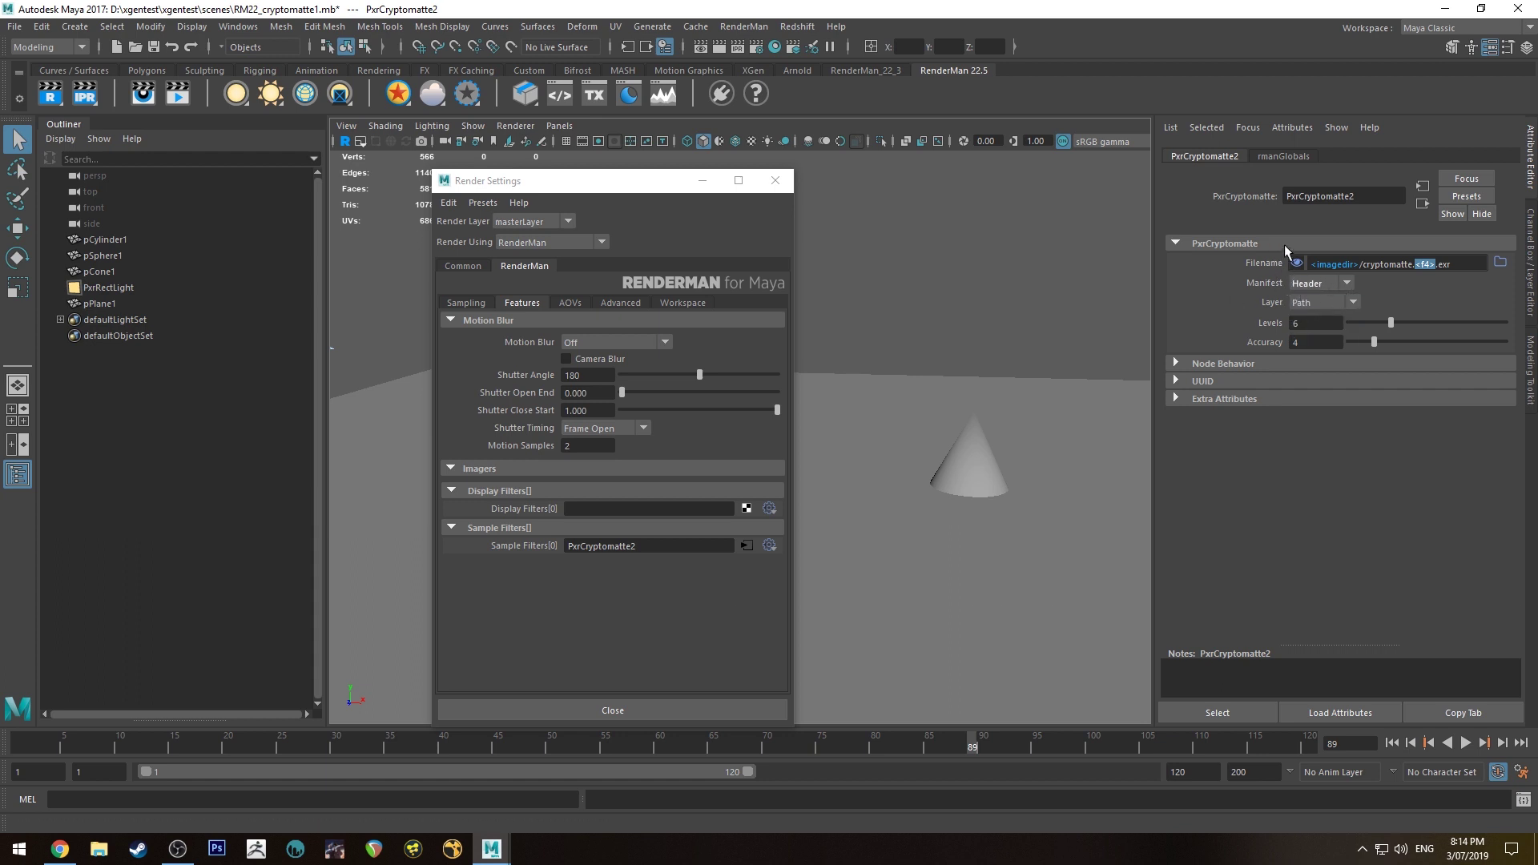
left_click(1324, 310)
left_click(849, 192)
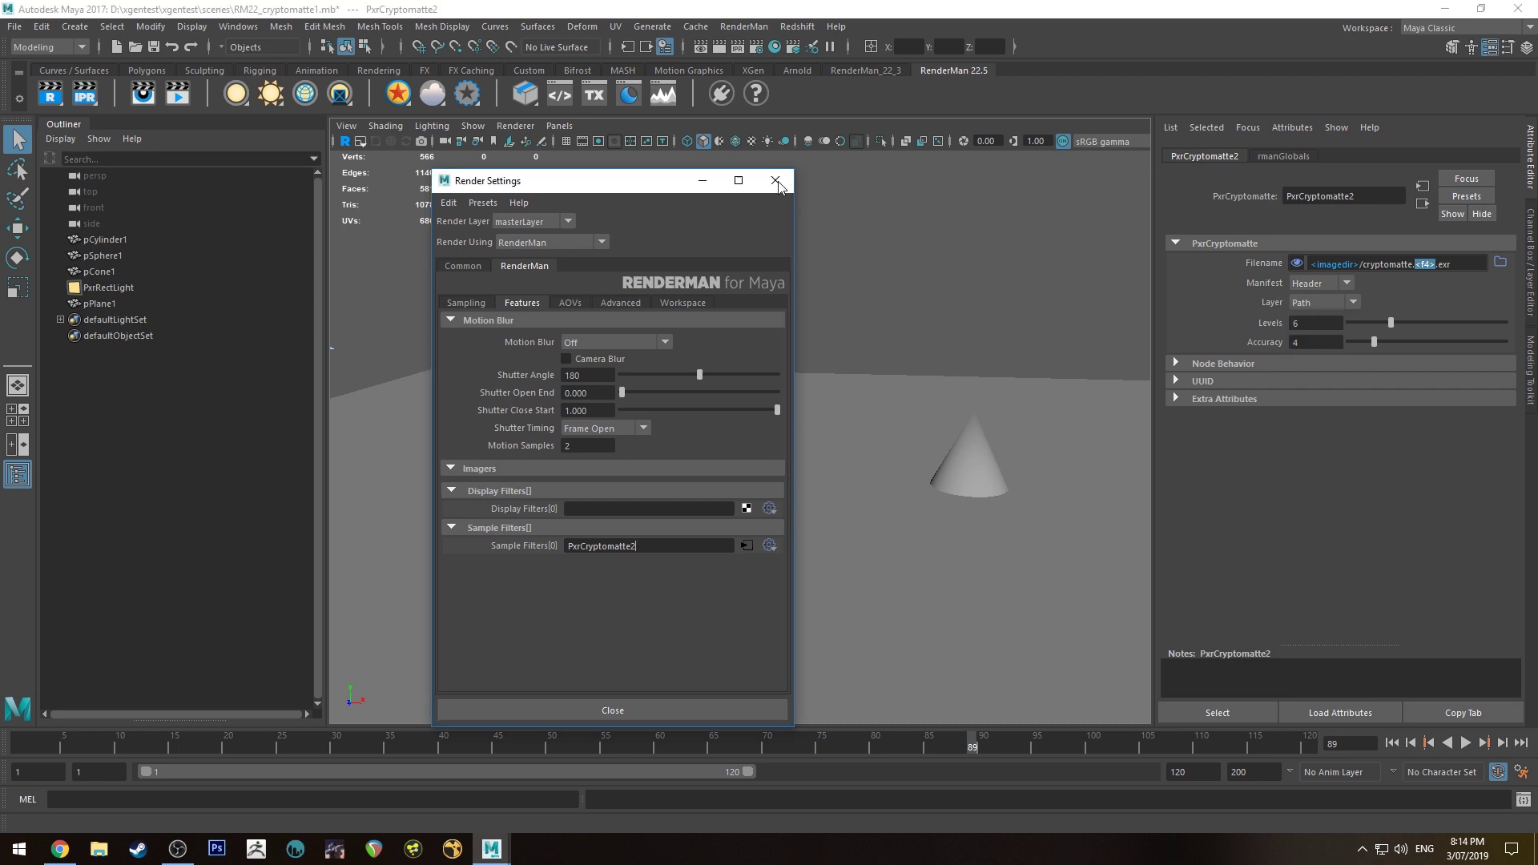
Try switching the Cryptomatte layer grouping to Name, then to Attribute
left_click(774, 180)
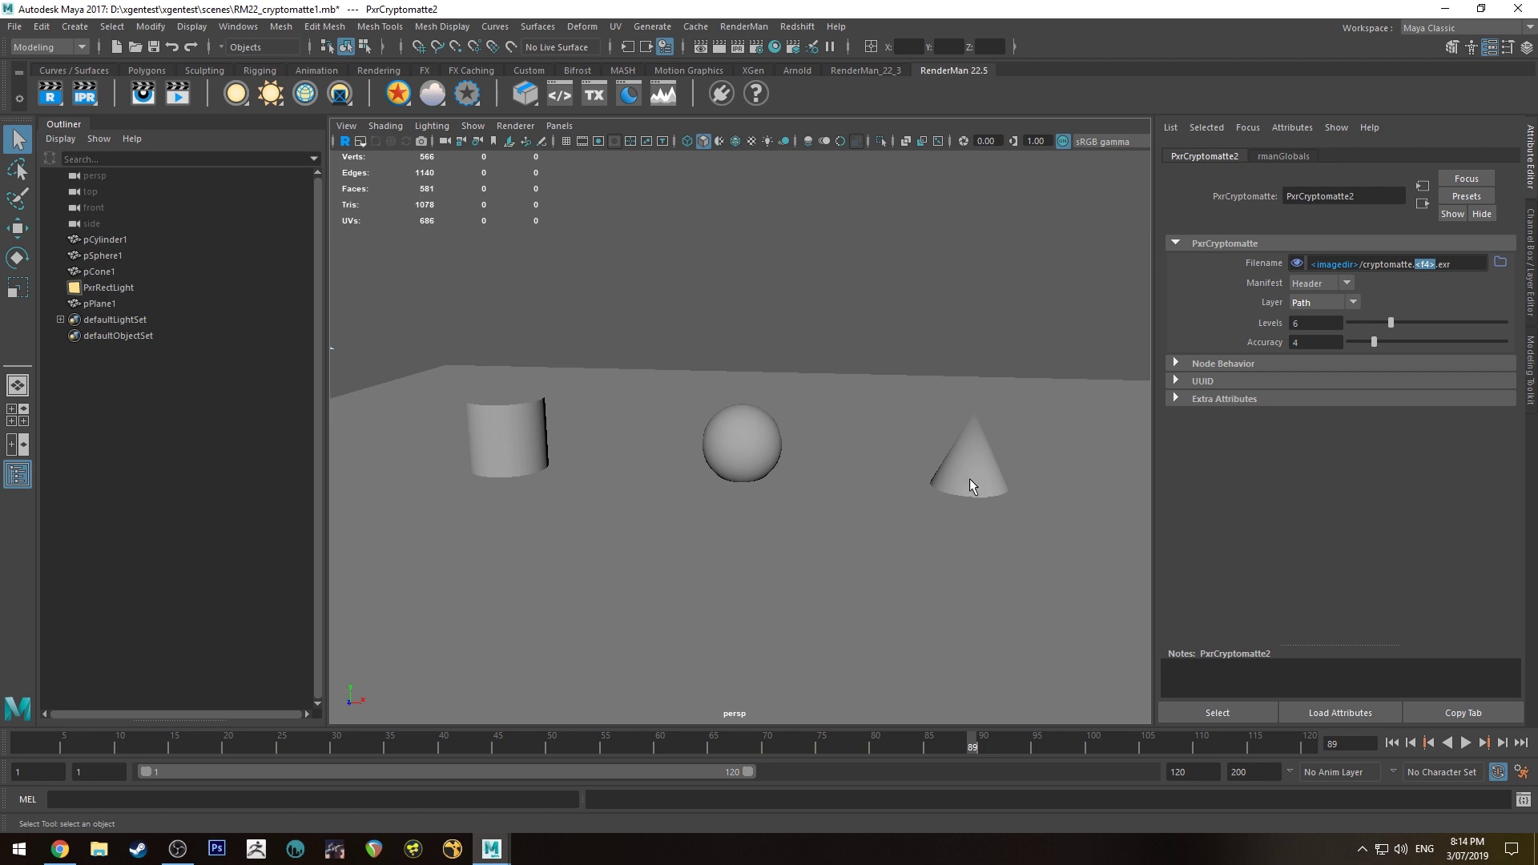
left_click(1305, 303)
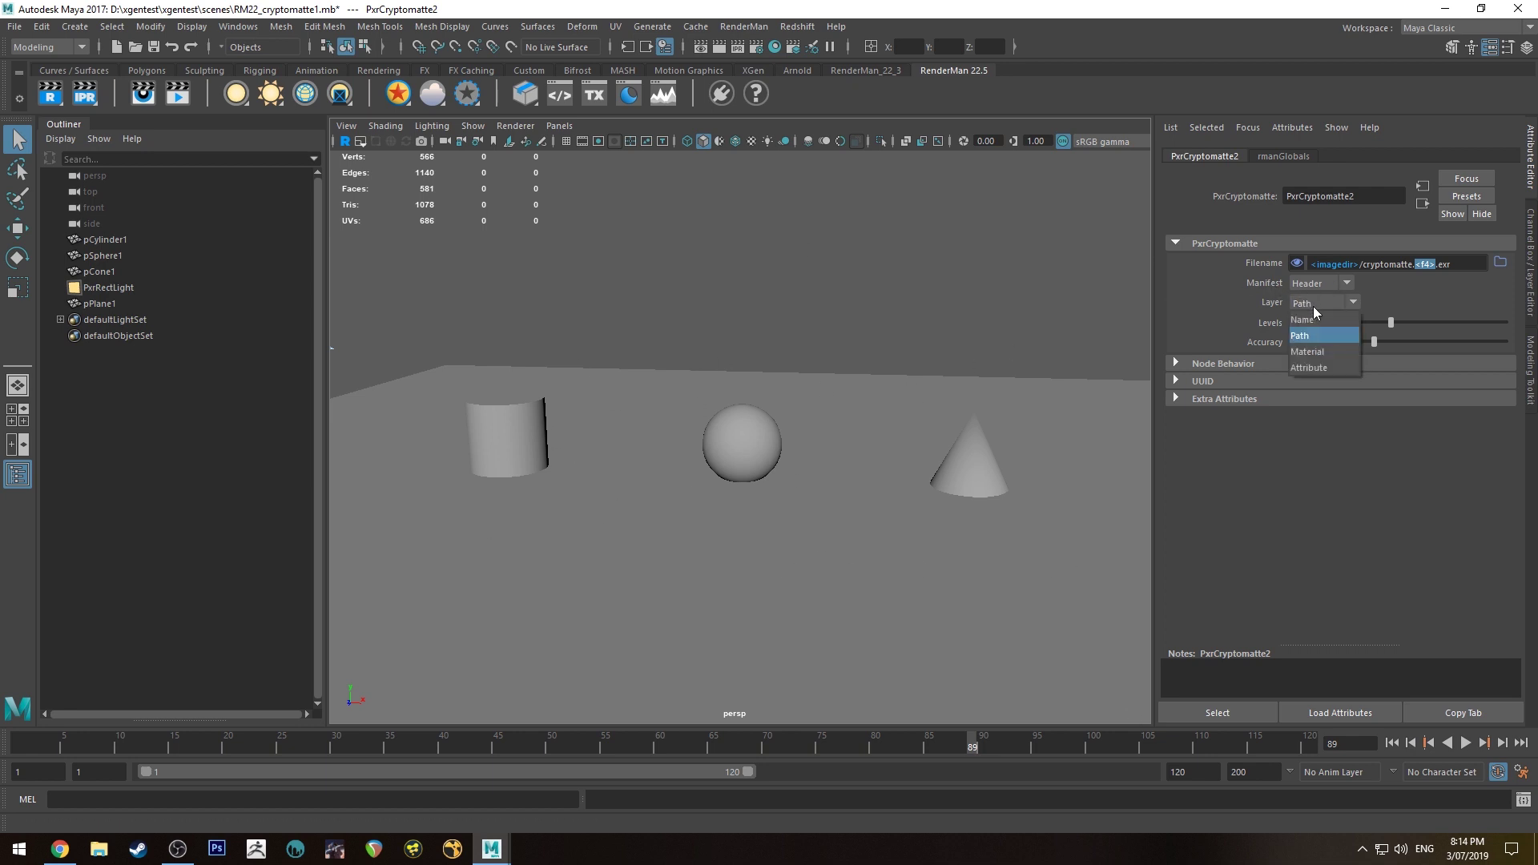
left_click(1304, 320)
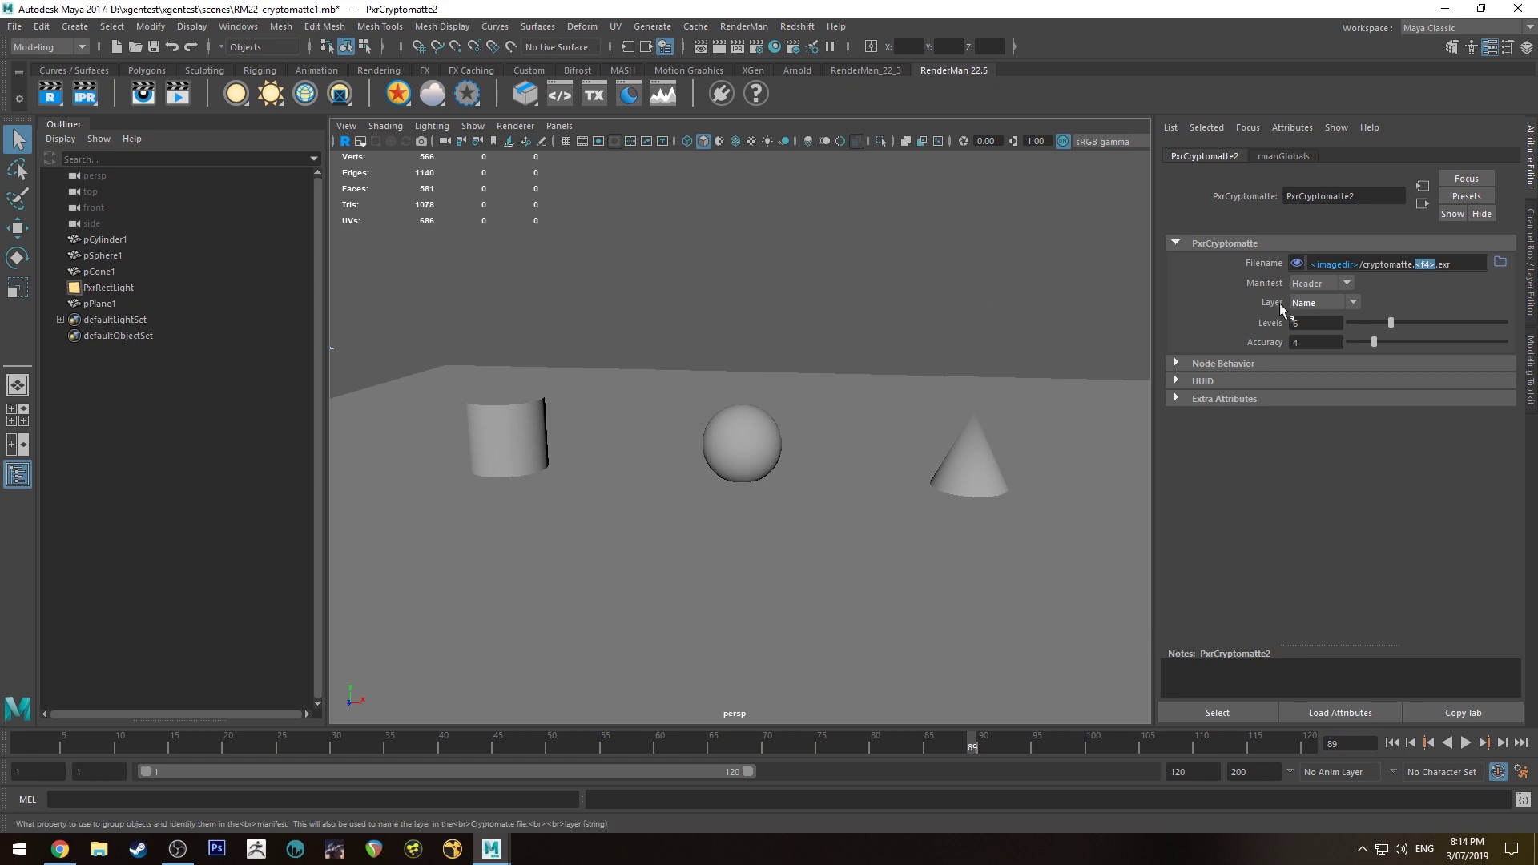
left_click(1303, 303)
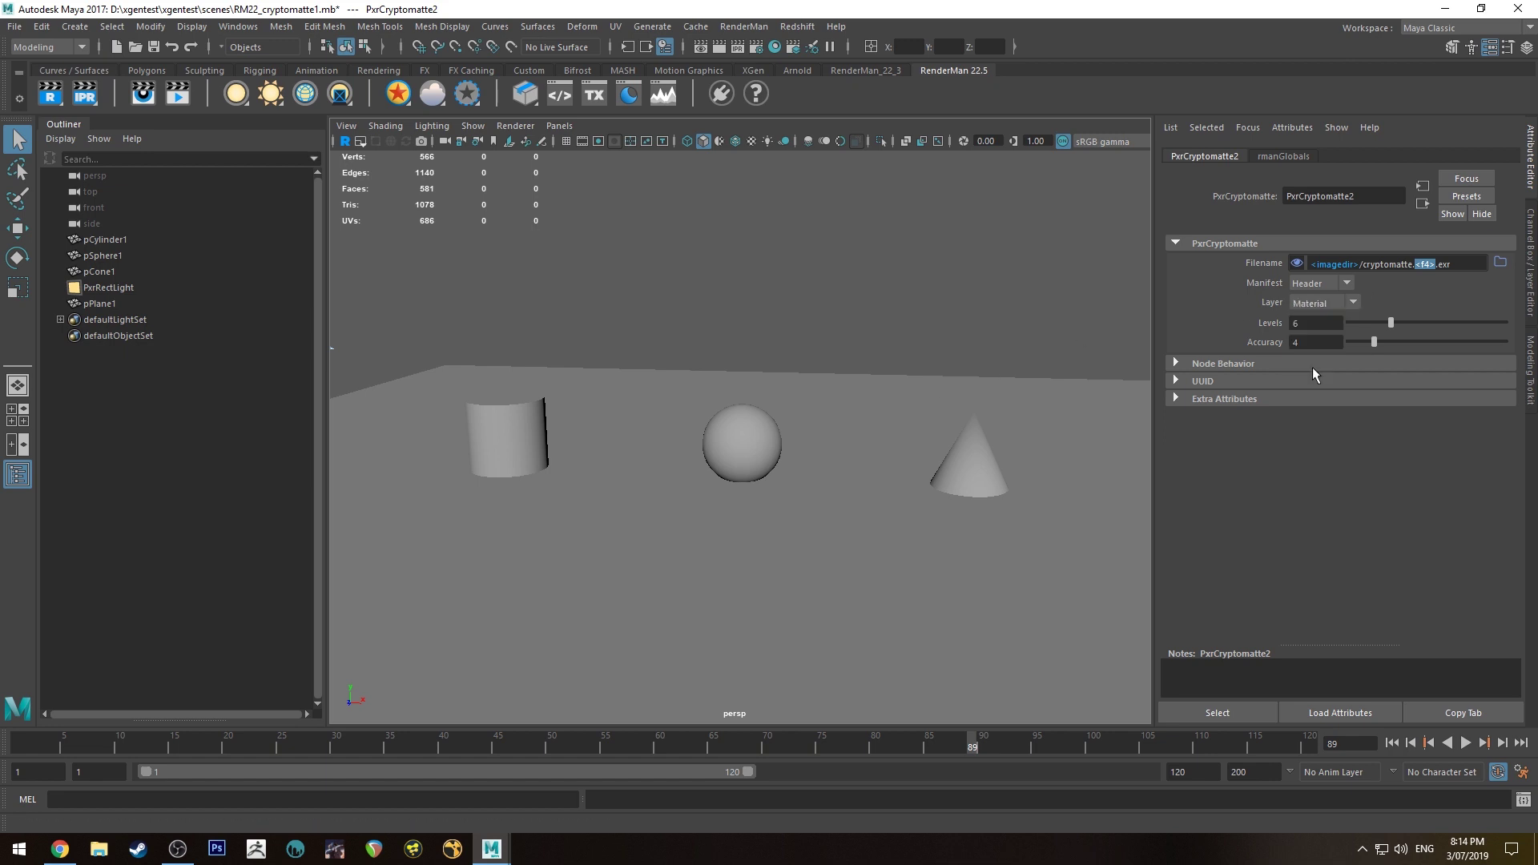
left_click(1313, 367)
Check the sphere's RenderMan attributes, return the layer to Path, and reopen the grouping choices
left_click(749, 439)
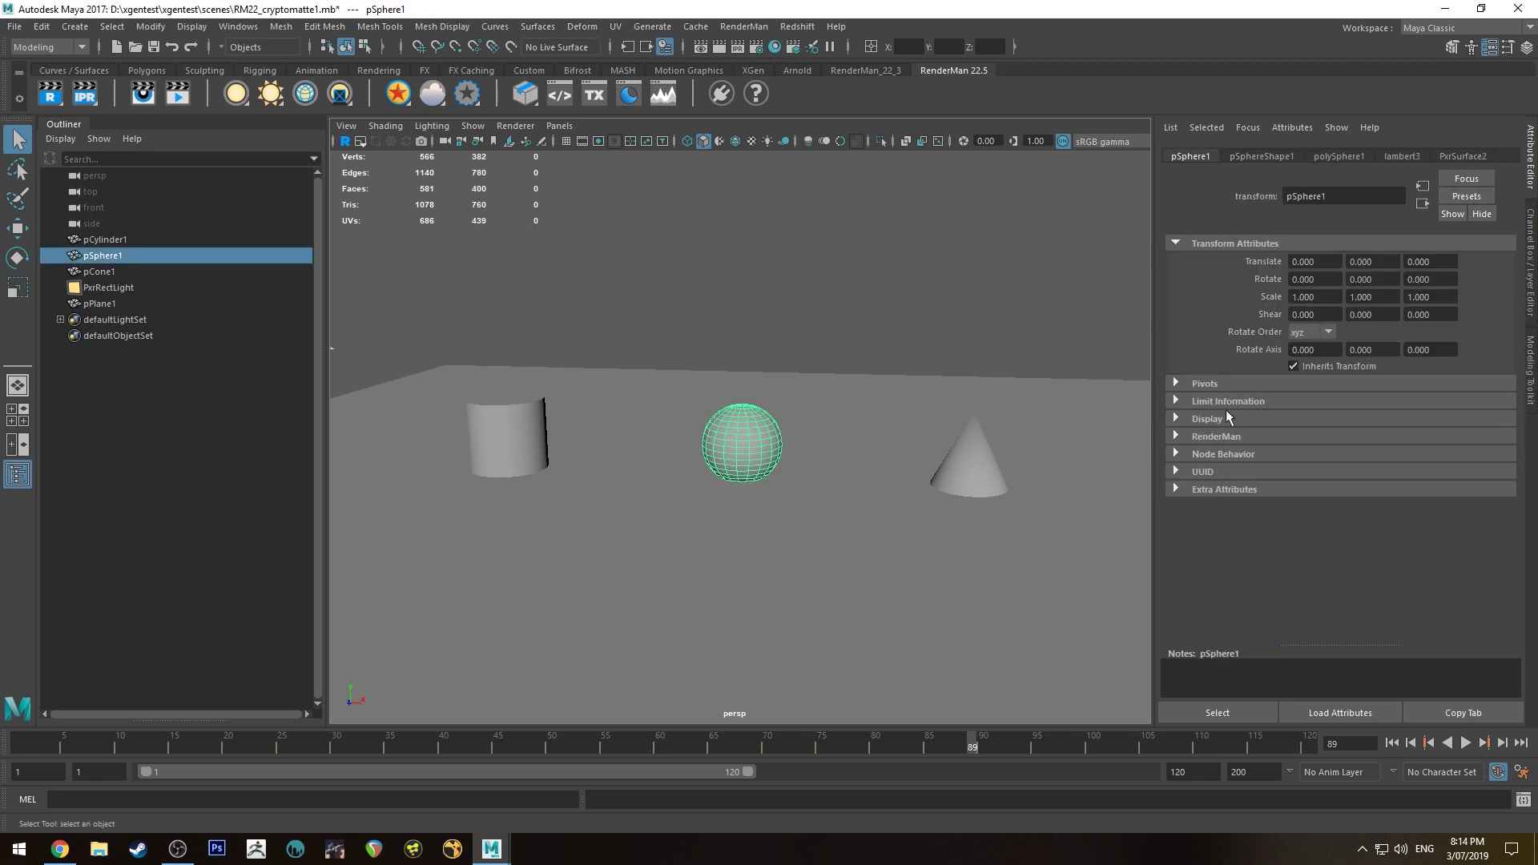
left_click(1211, 437)
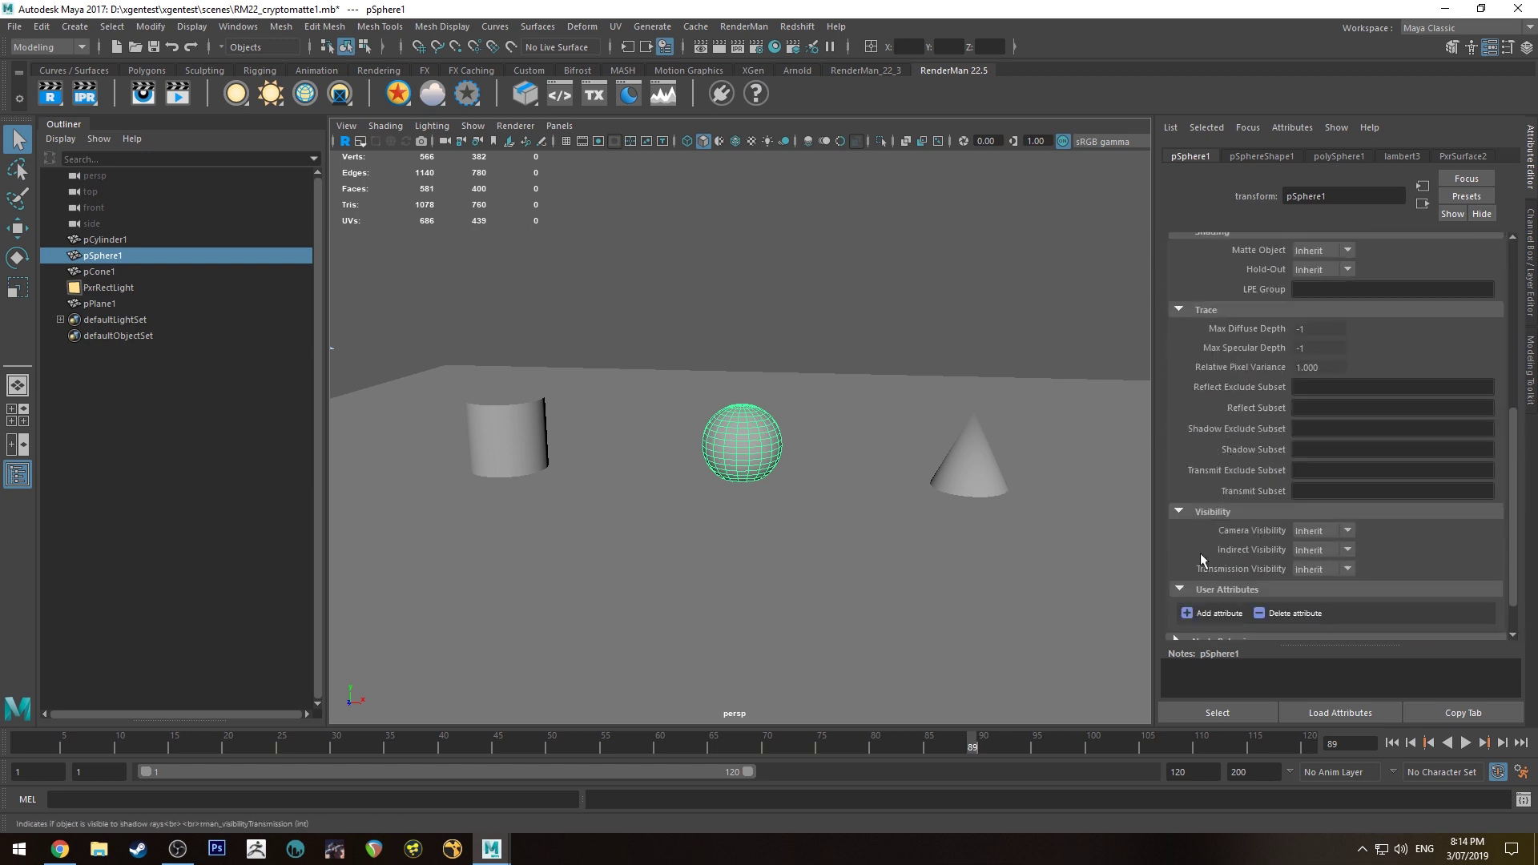
scroll(1200, 545, "down", 3)
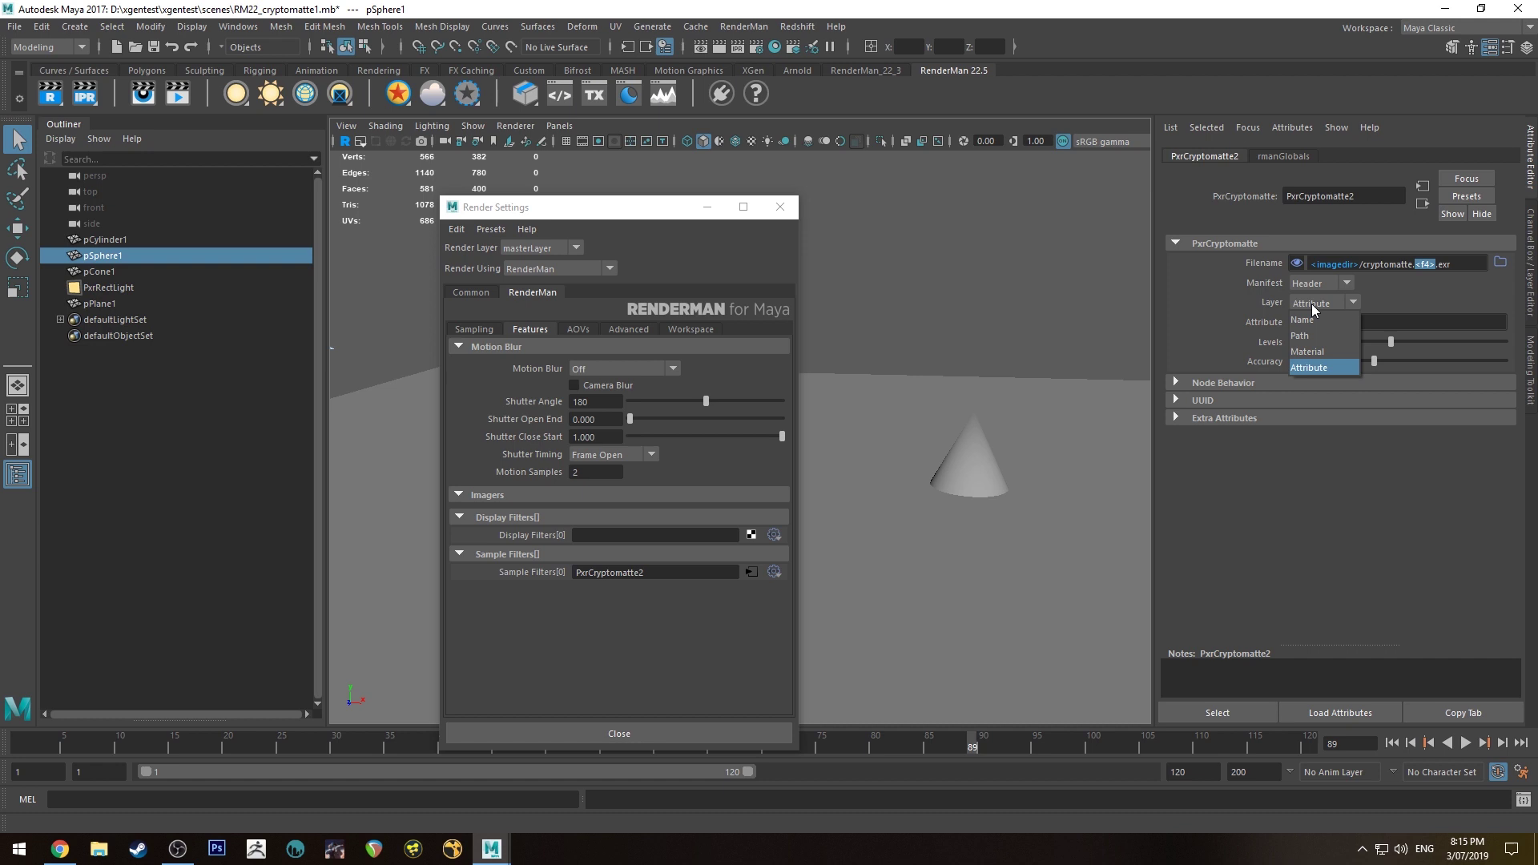
left_click(1311, 304)
left_click(1315, 334)
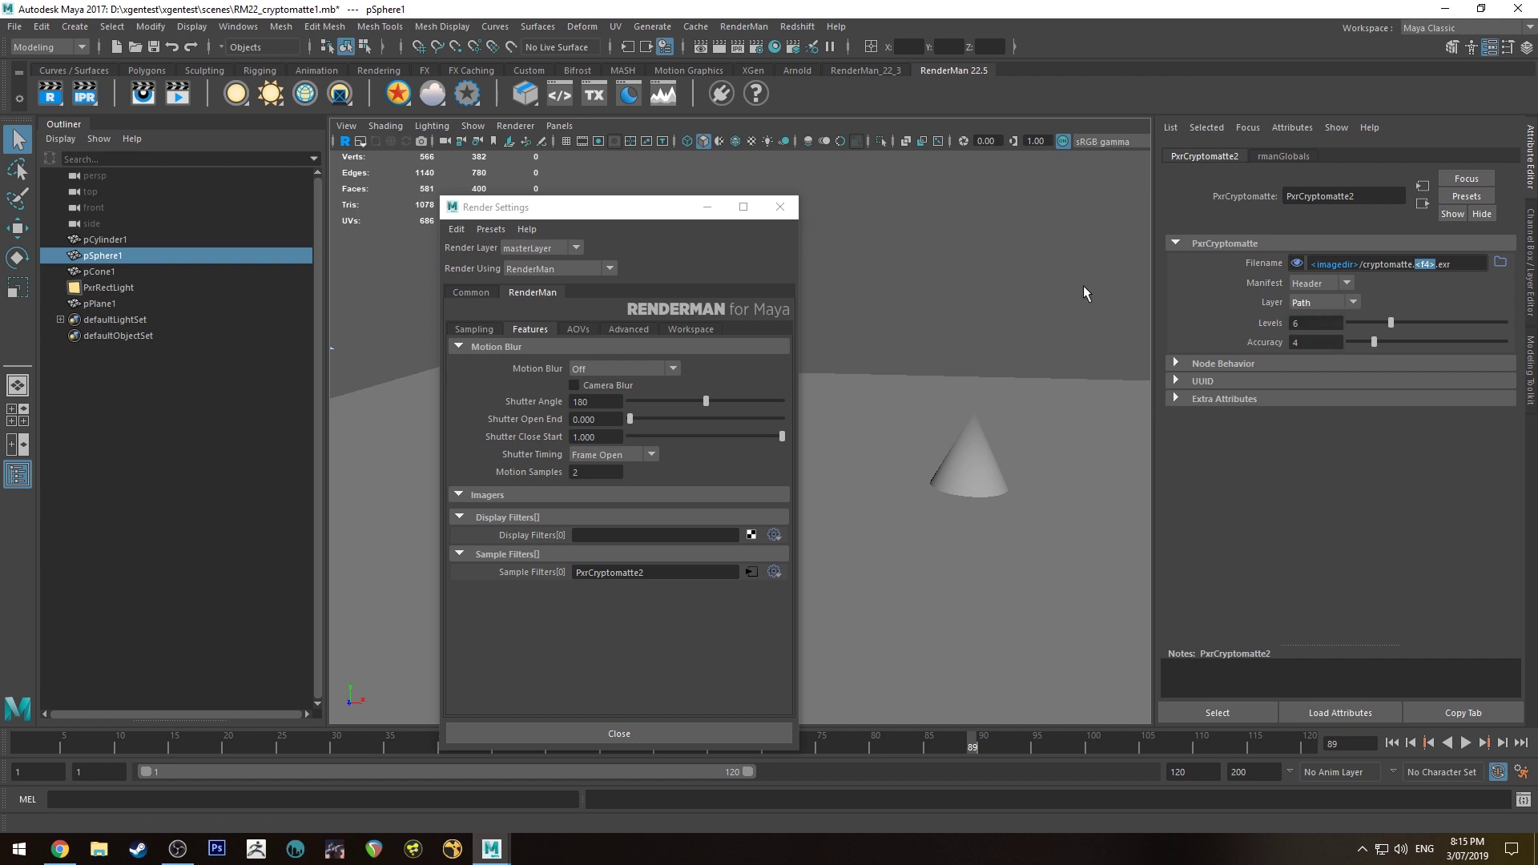
left_click(100, 258)
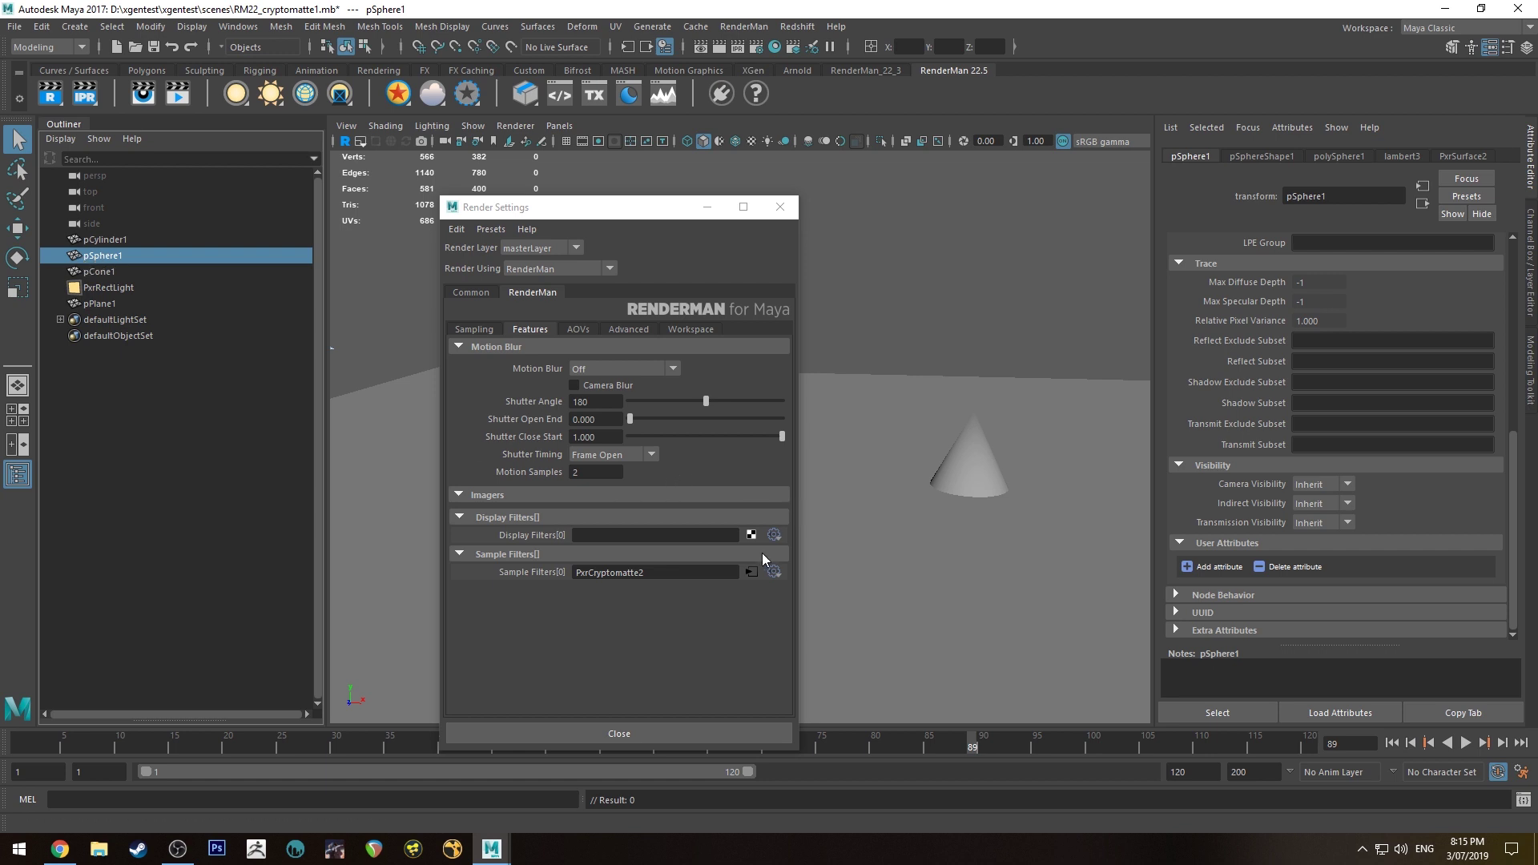
left_click(753, 572)
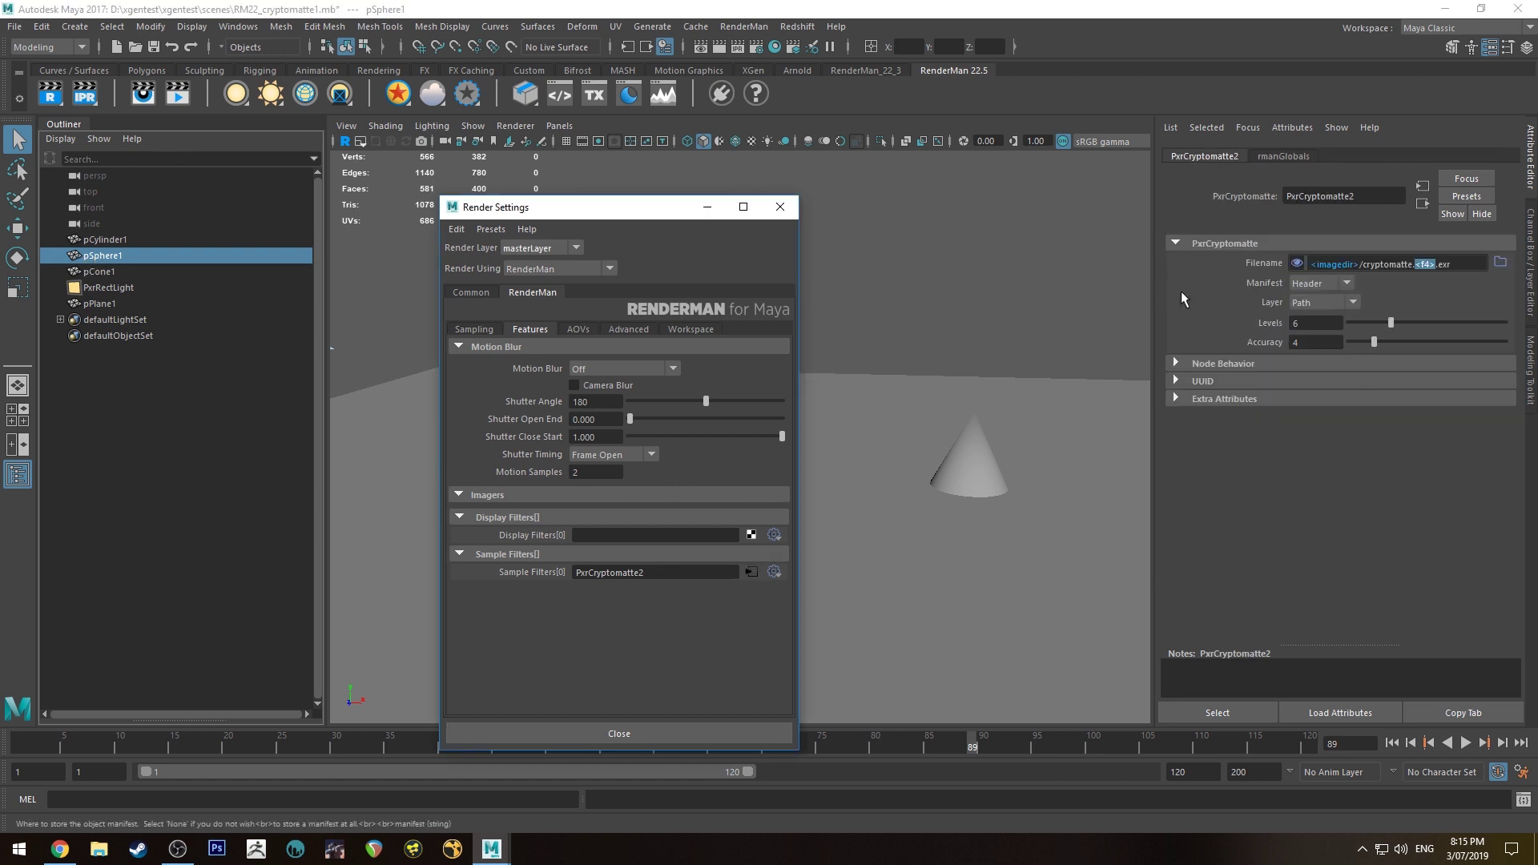
left_click(1323, 305)
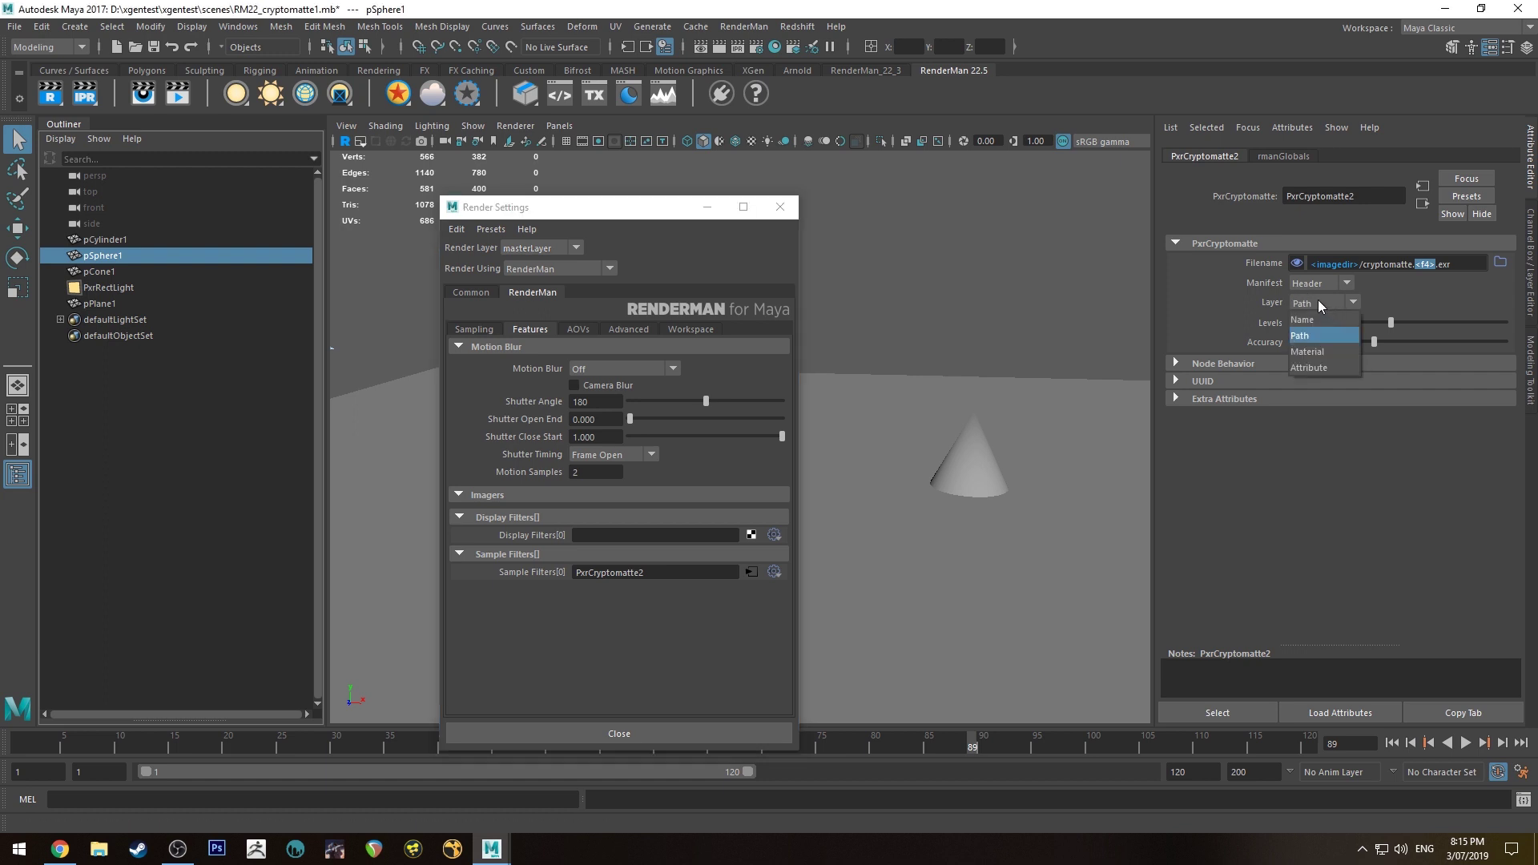
left_click(1322, 320)
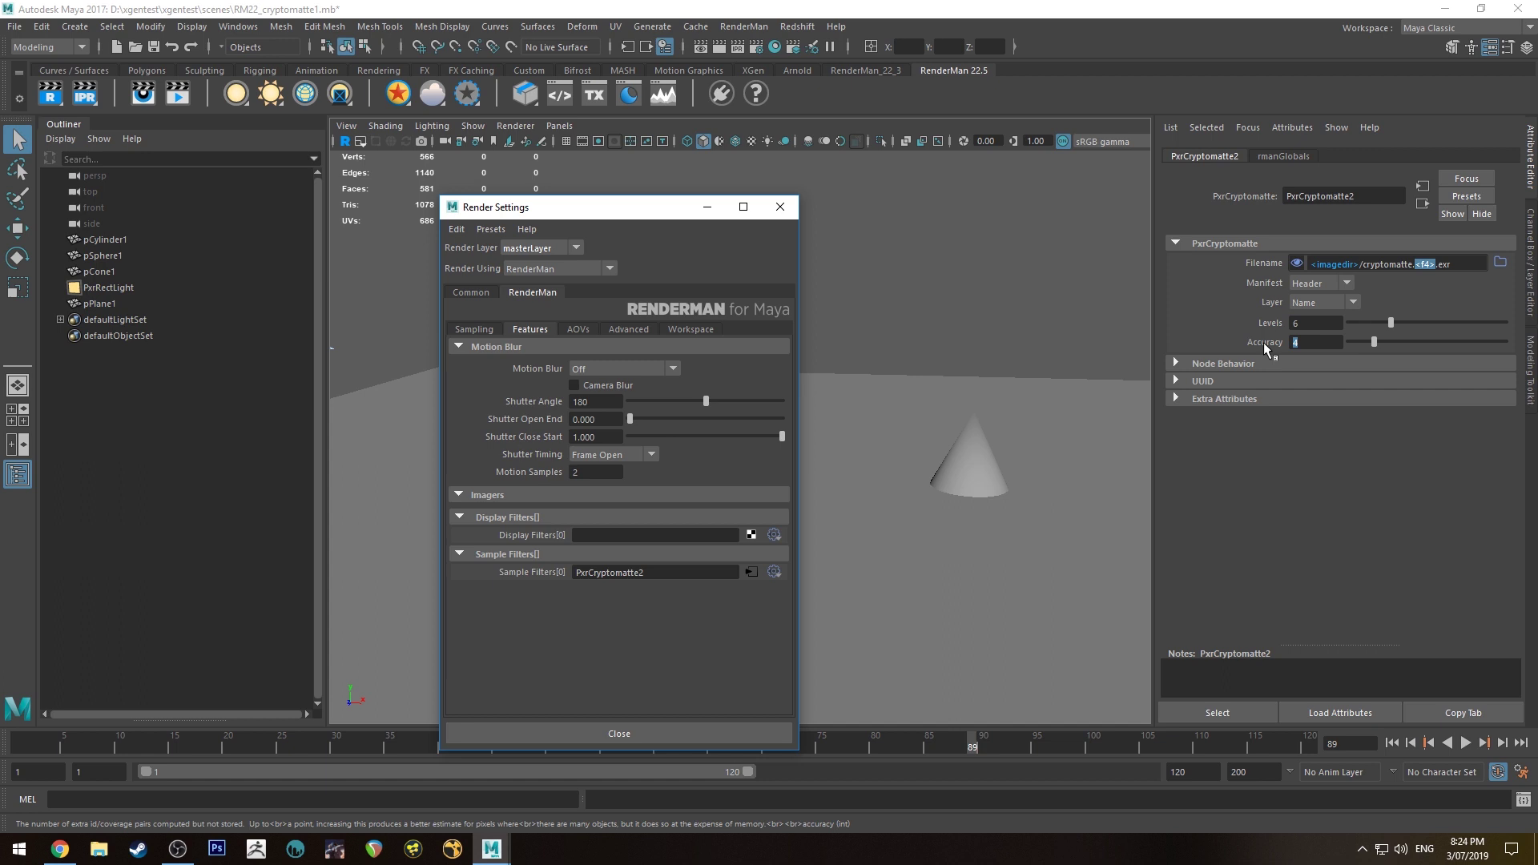
Start a RenderMan batch render of the scene
left_click(780, 207)
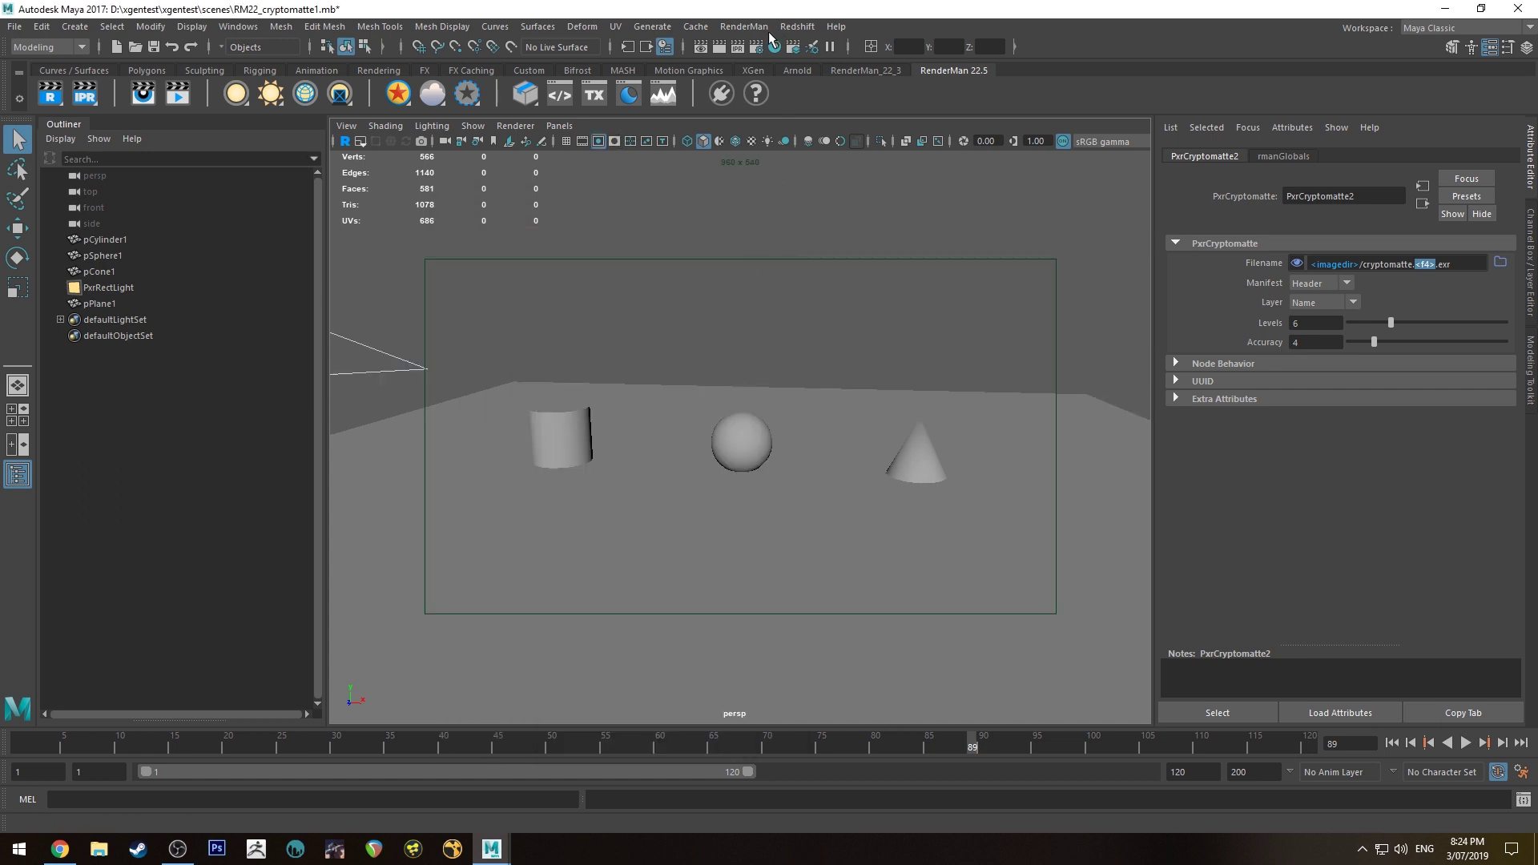
left_click(744, 26)
left_click(767, 7)
left_click(753, 27)
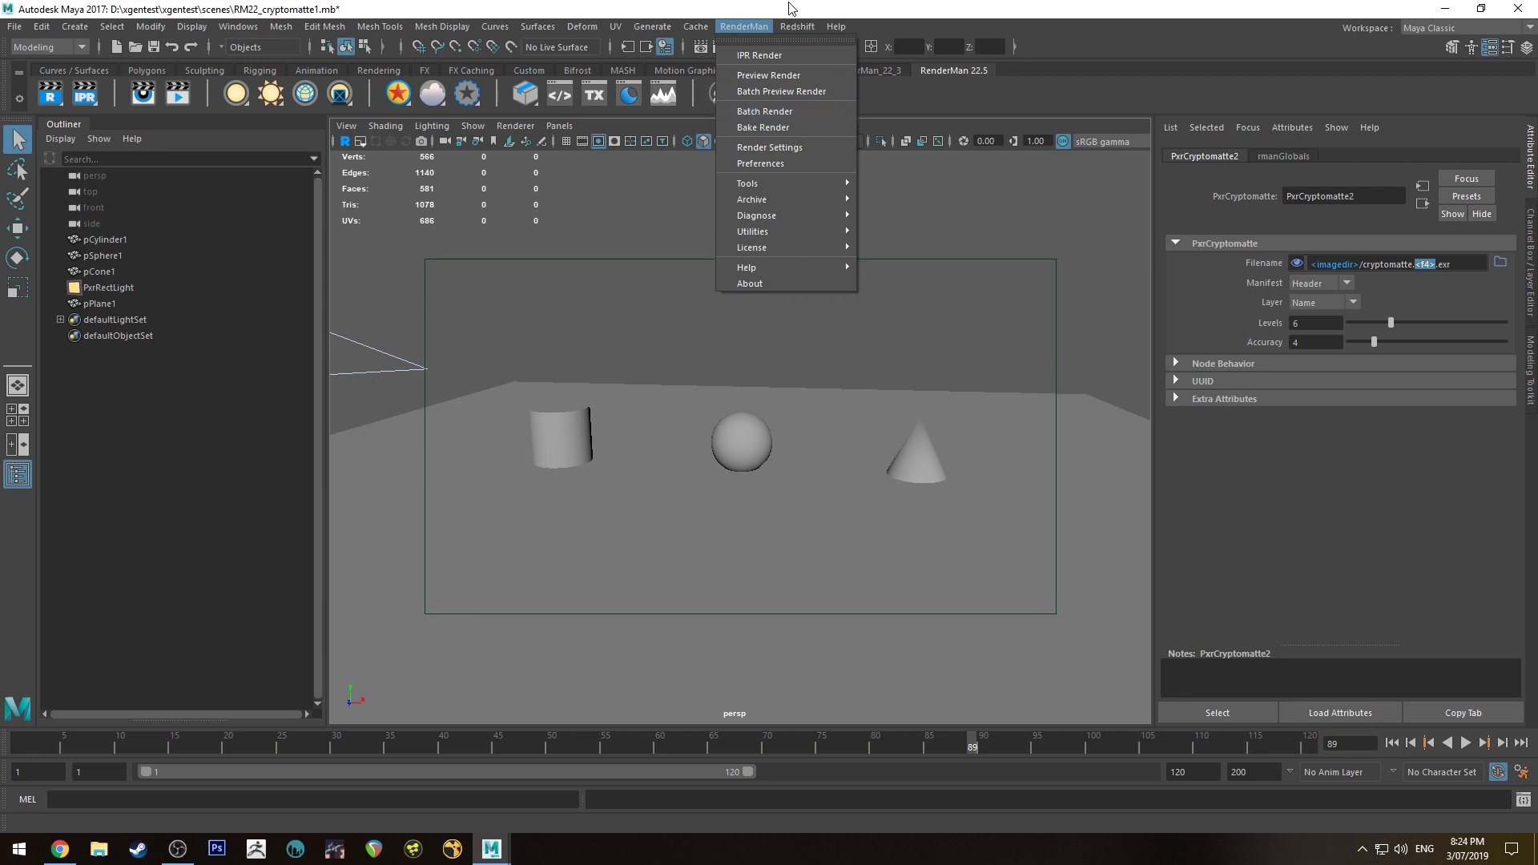
left_click(795, 110)
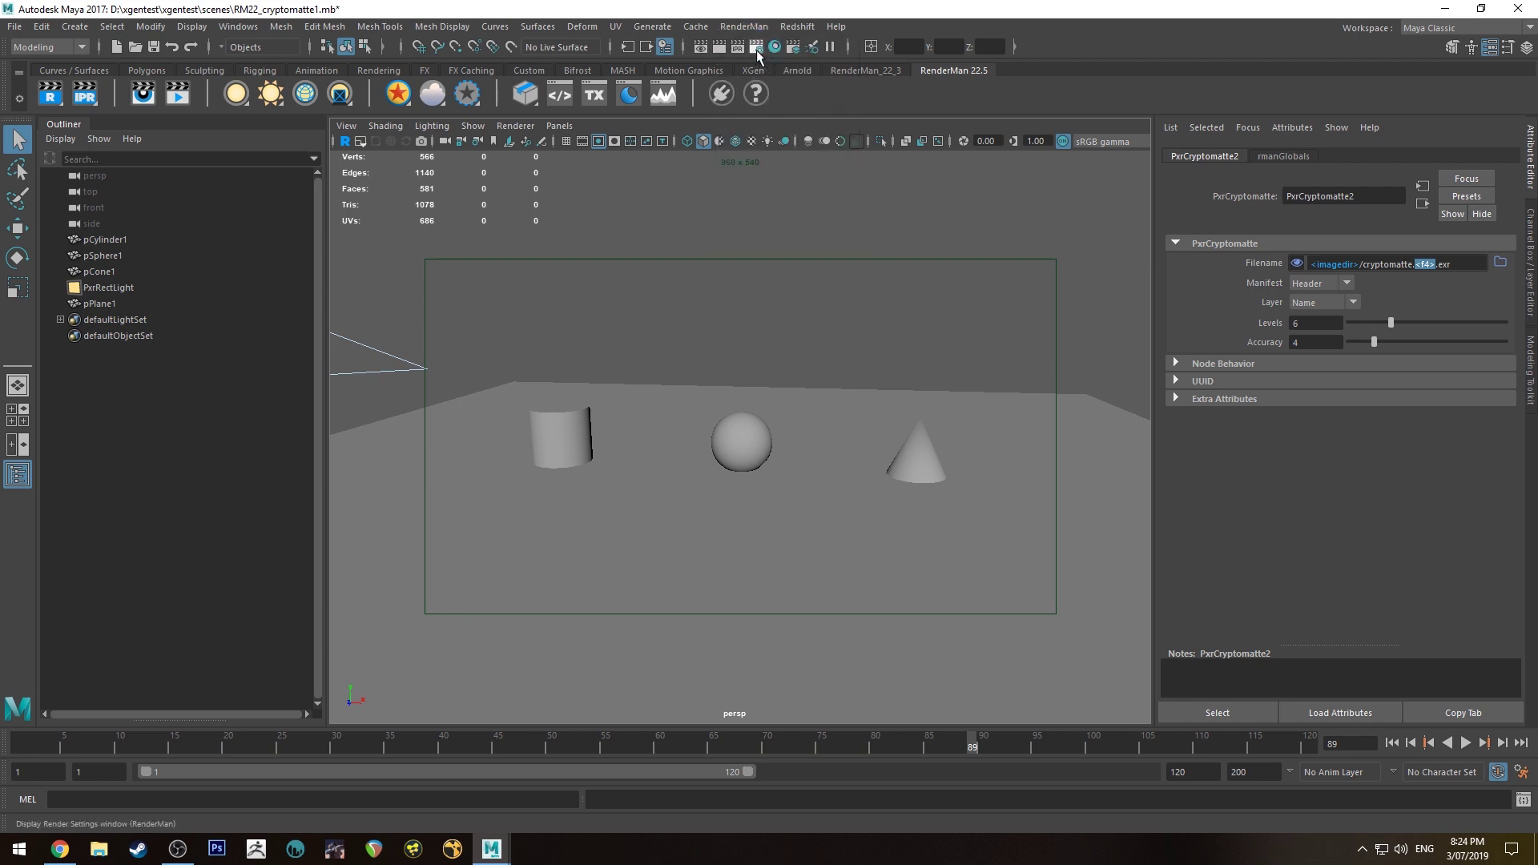
Review the beauty display under AOVs and the Features settings, then close Render Settings
left_click(754, 48)
left_click(579, 356)
left_click(651, 416)
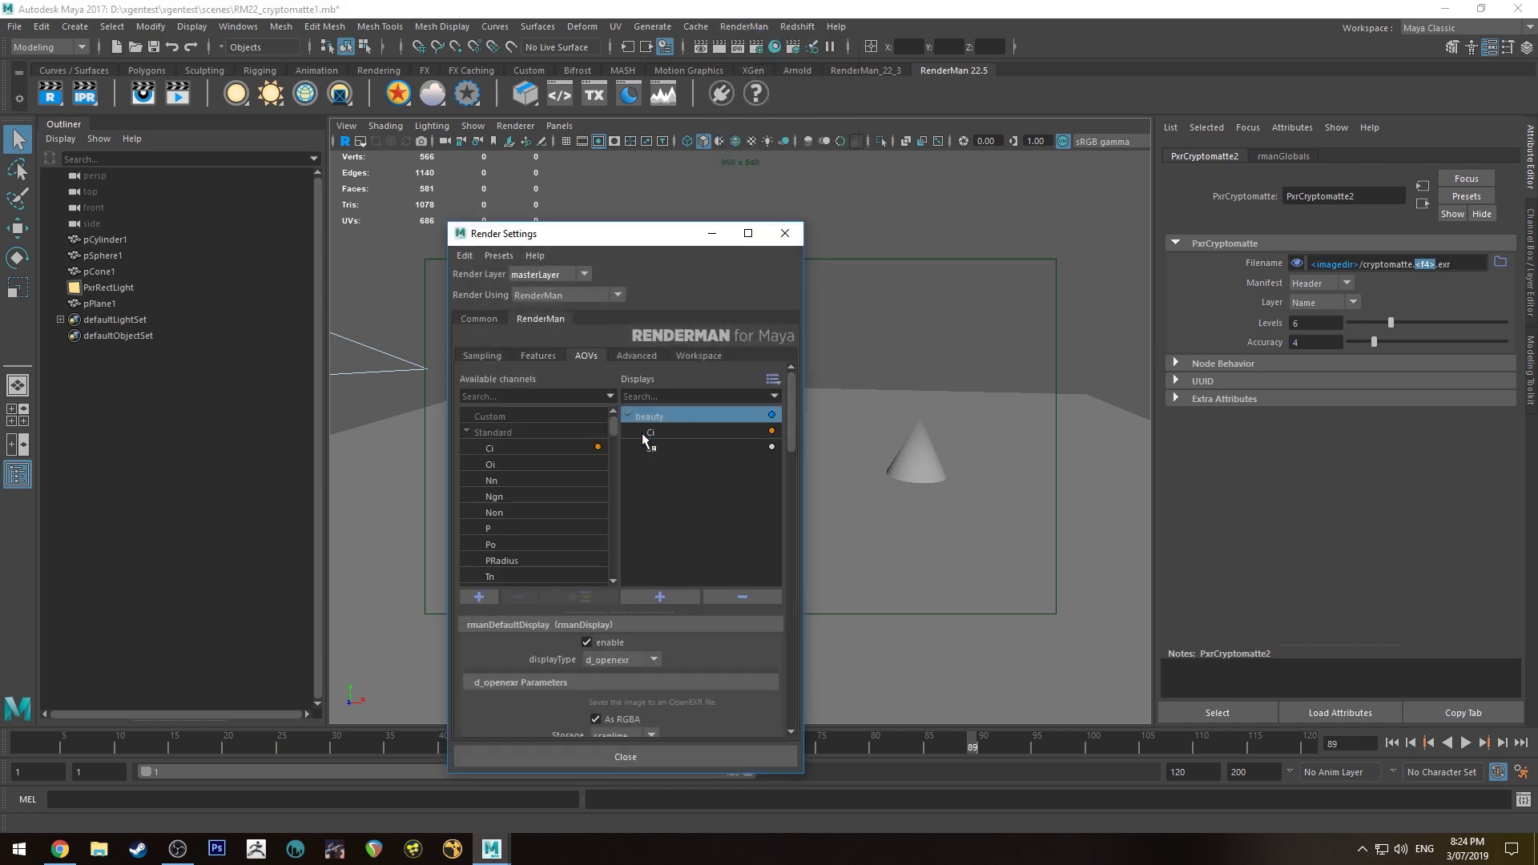
mouse_move(797, 414)
left_mouse_down()
mouse_move(797, 537)
mouse_move(796, 439)
left_mouse_up()
left_click(538, 356)
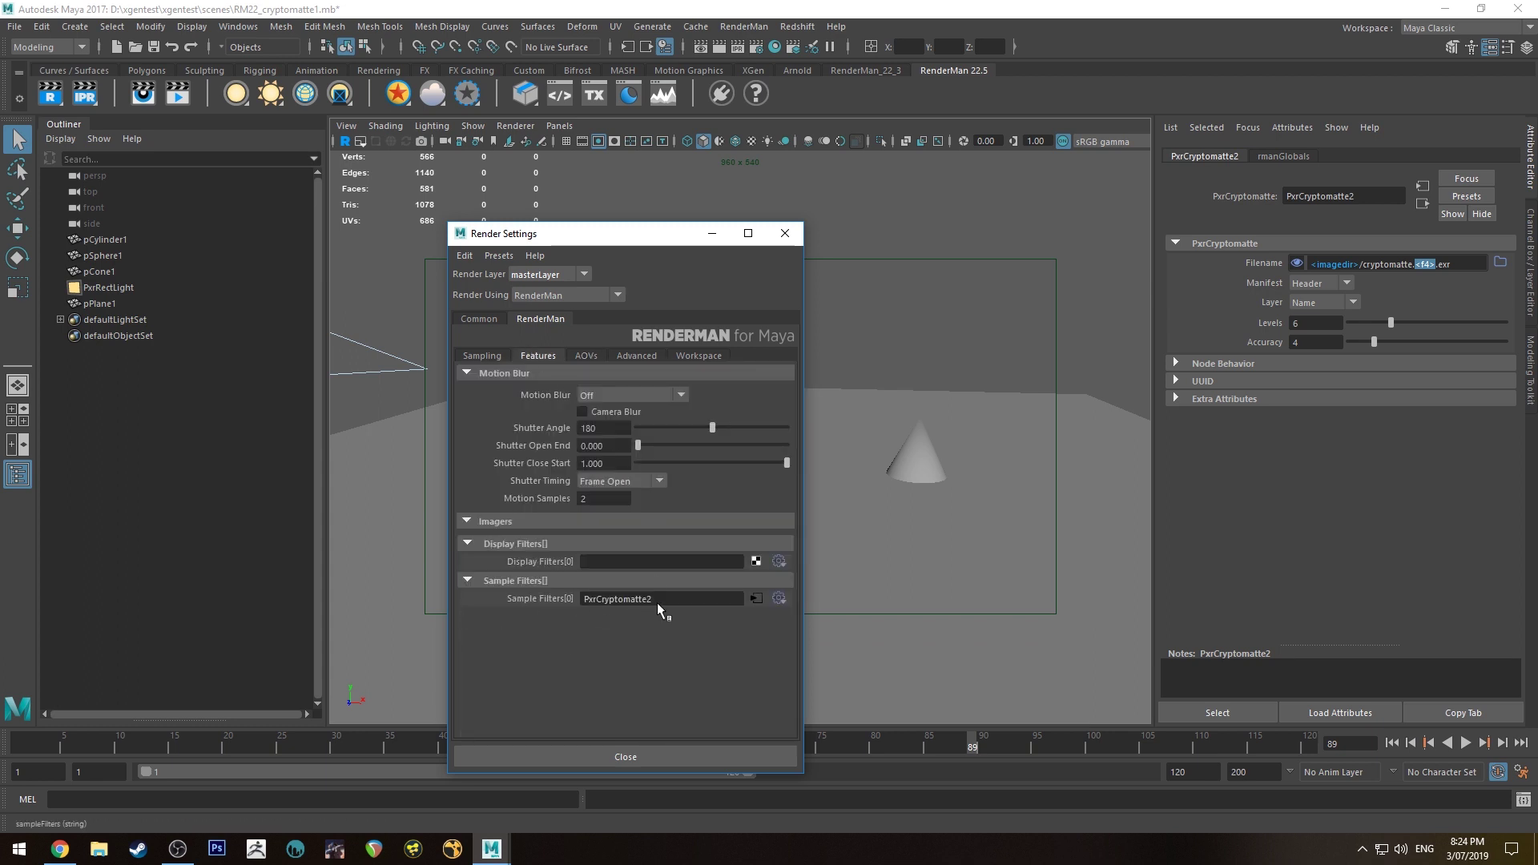
left_click(786, 234)
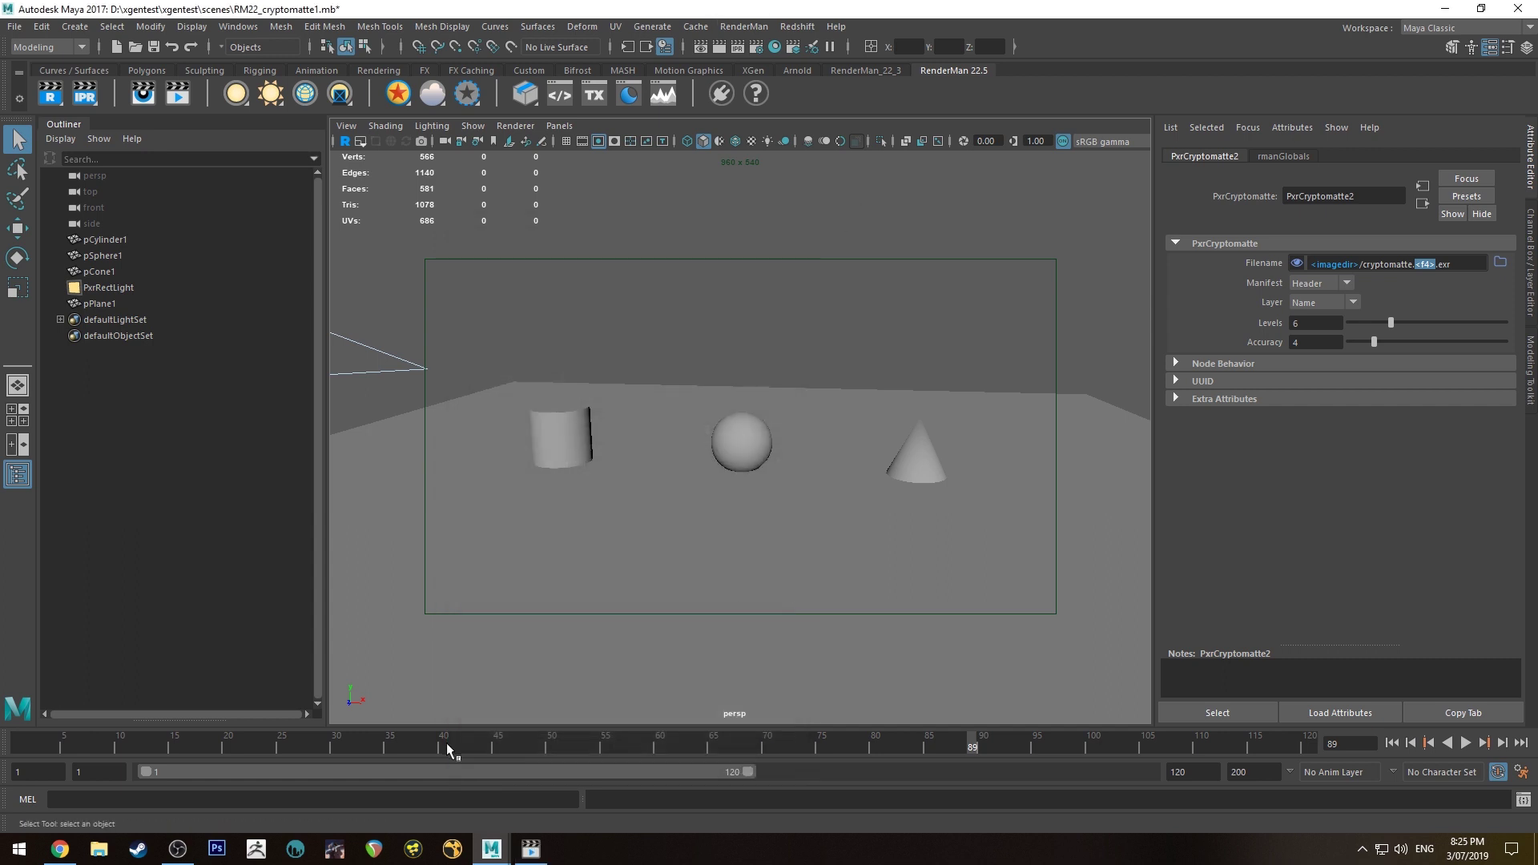
left_click(98, 851)
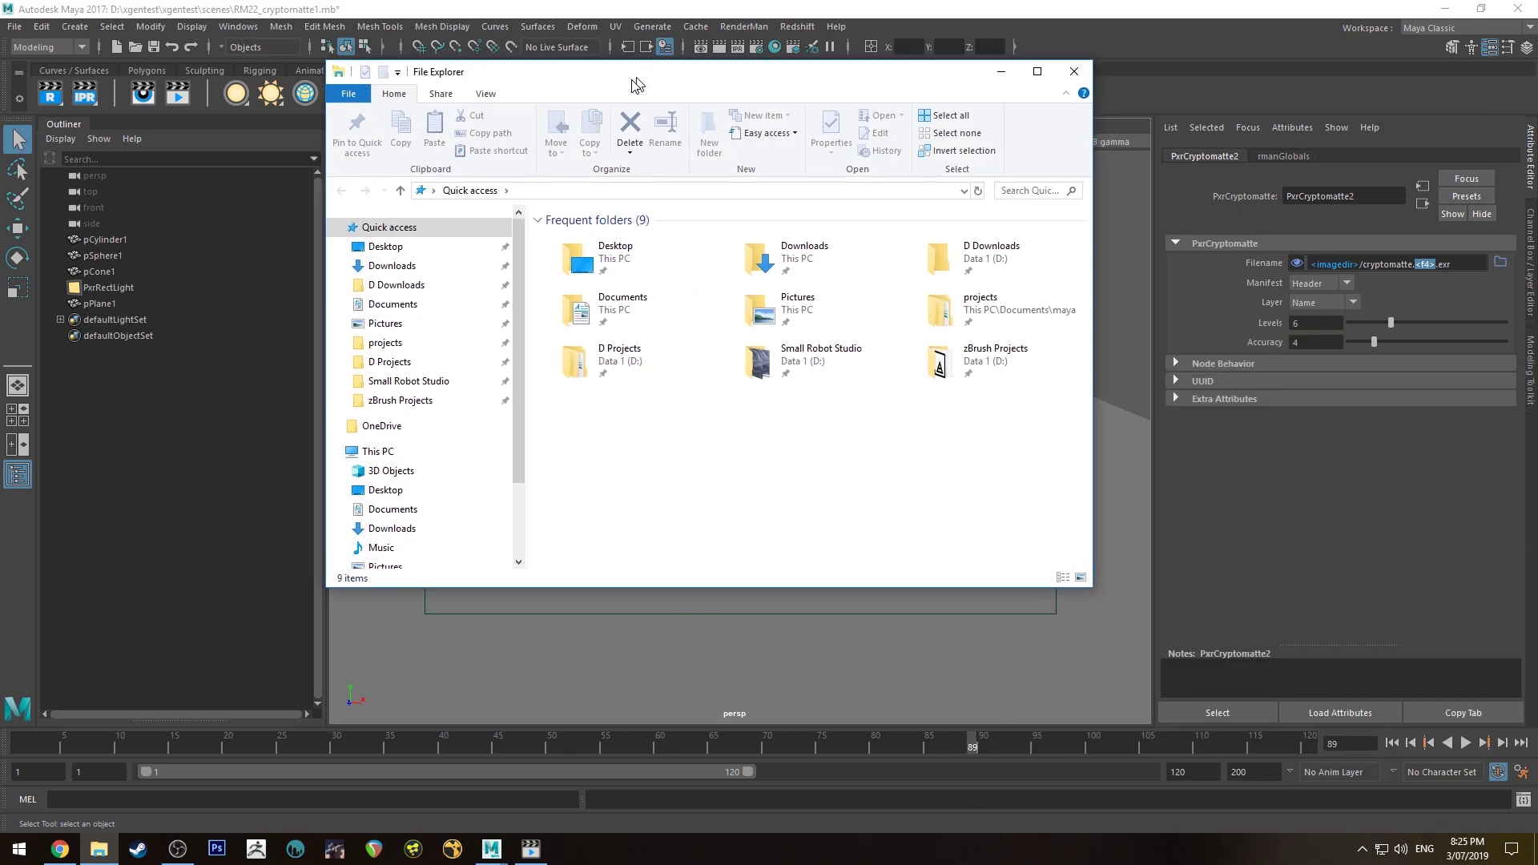
Browse from the C drive through Users to the user's .nuke folder
left_click_drag(638, 74, 568, 128)
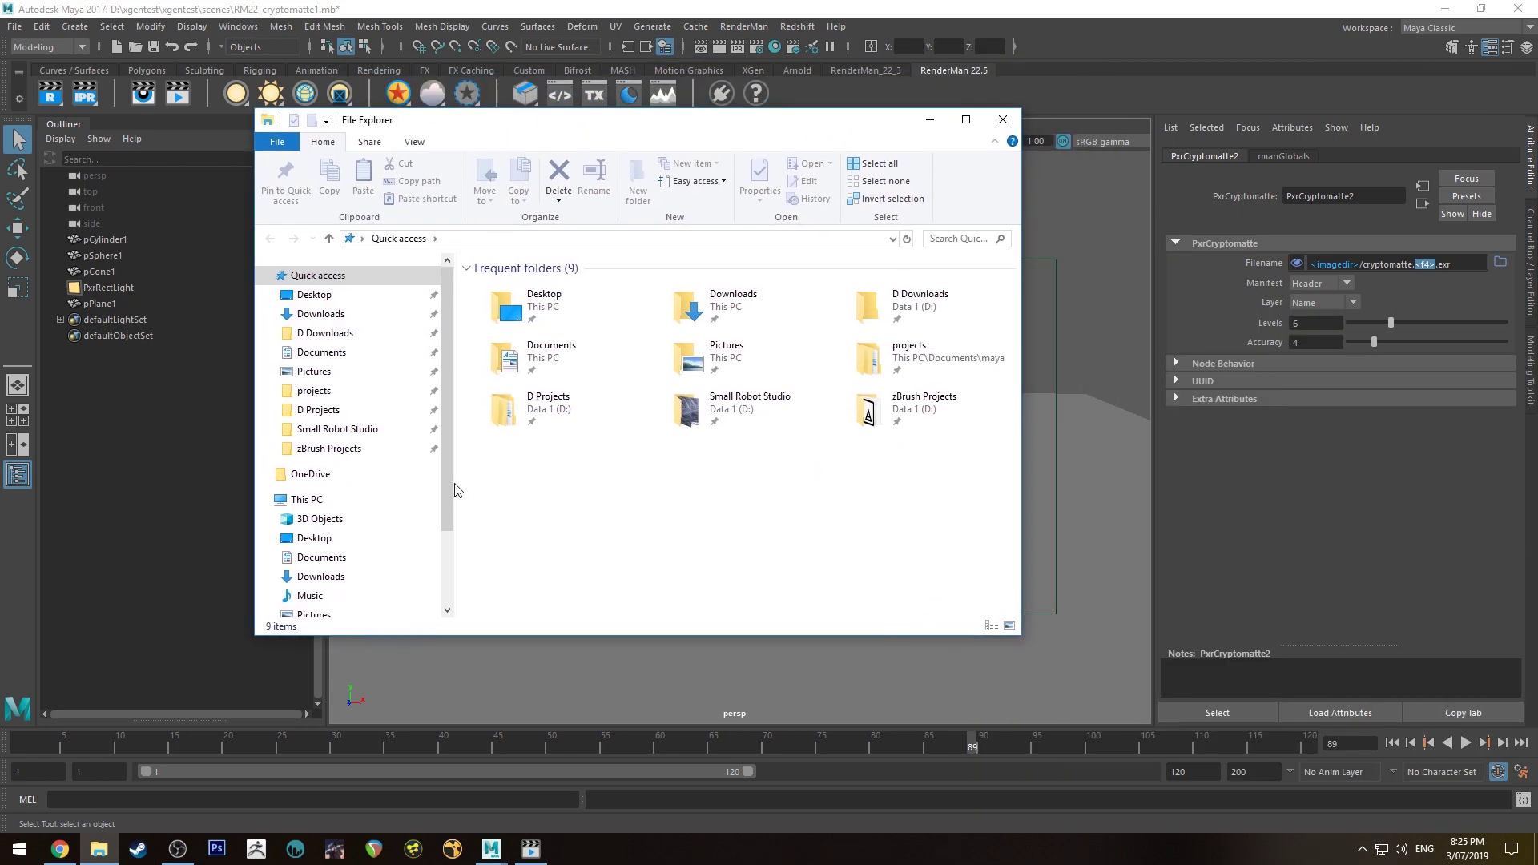
scroll(325, 453, "down", 2)
left_click(335, 546)
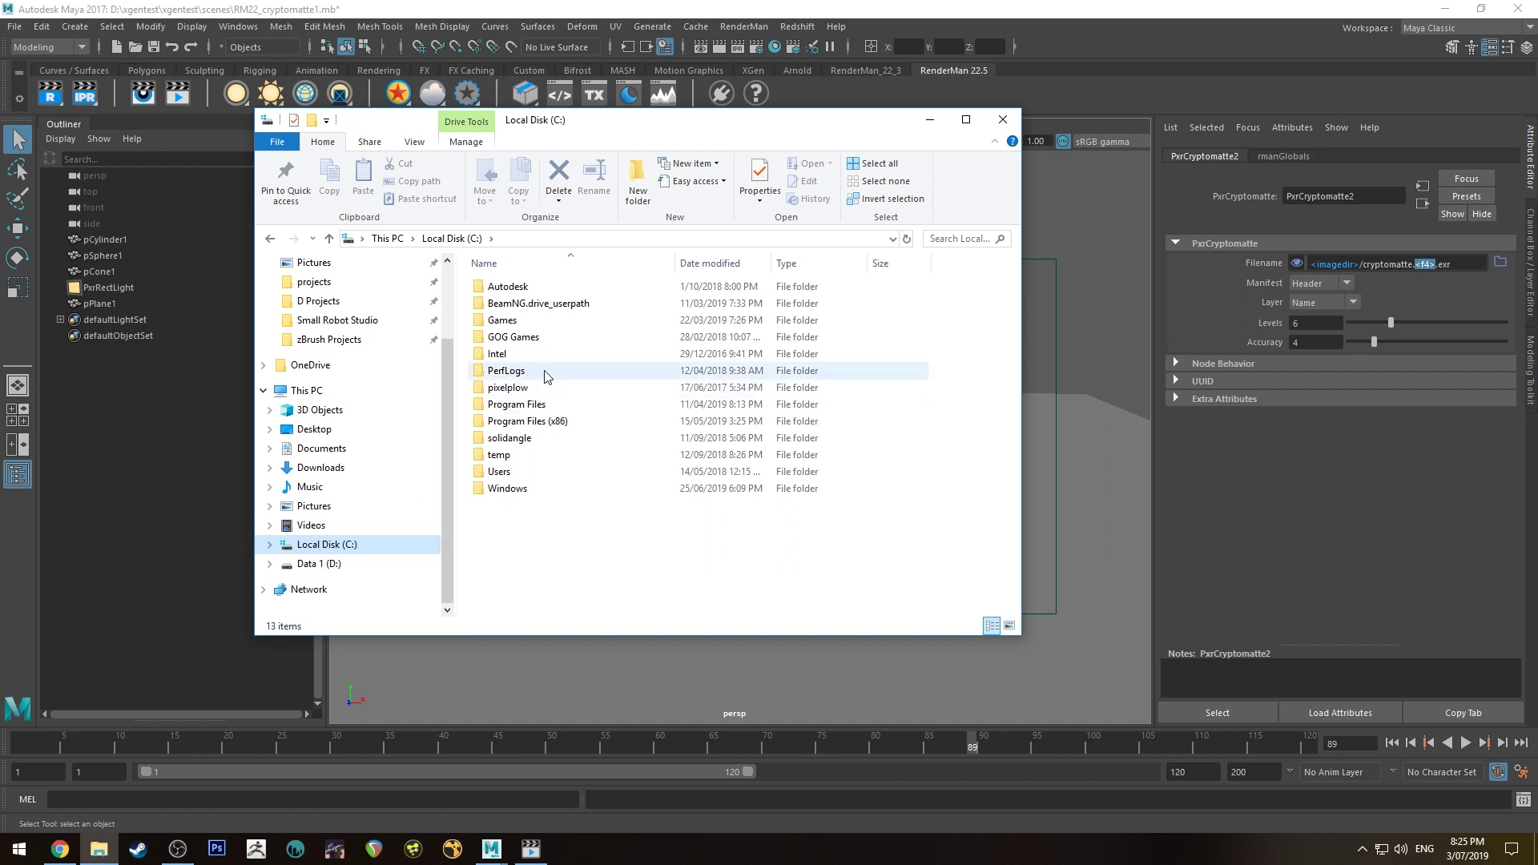
double_click(544, 473)
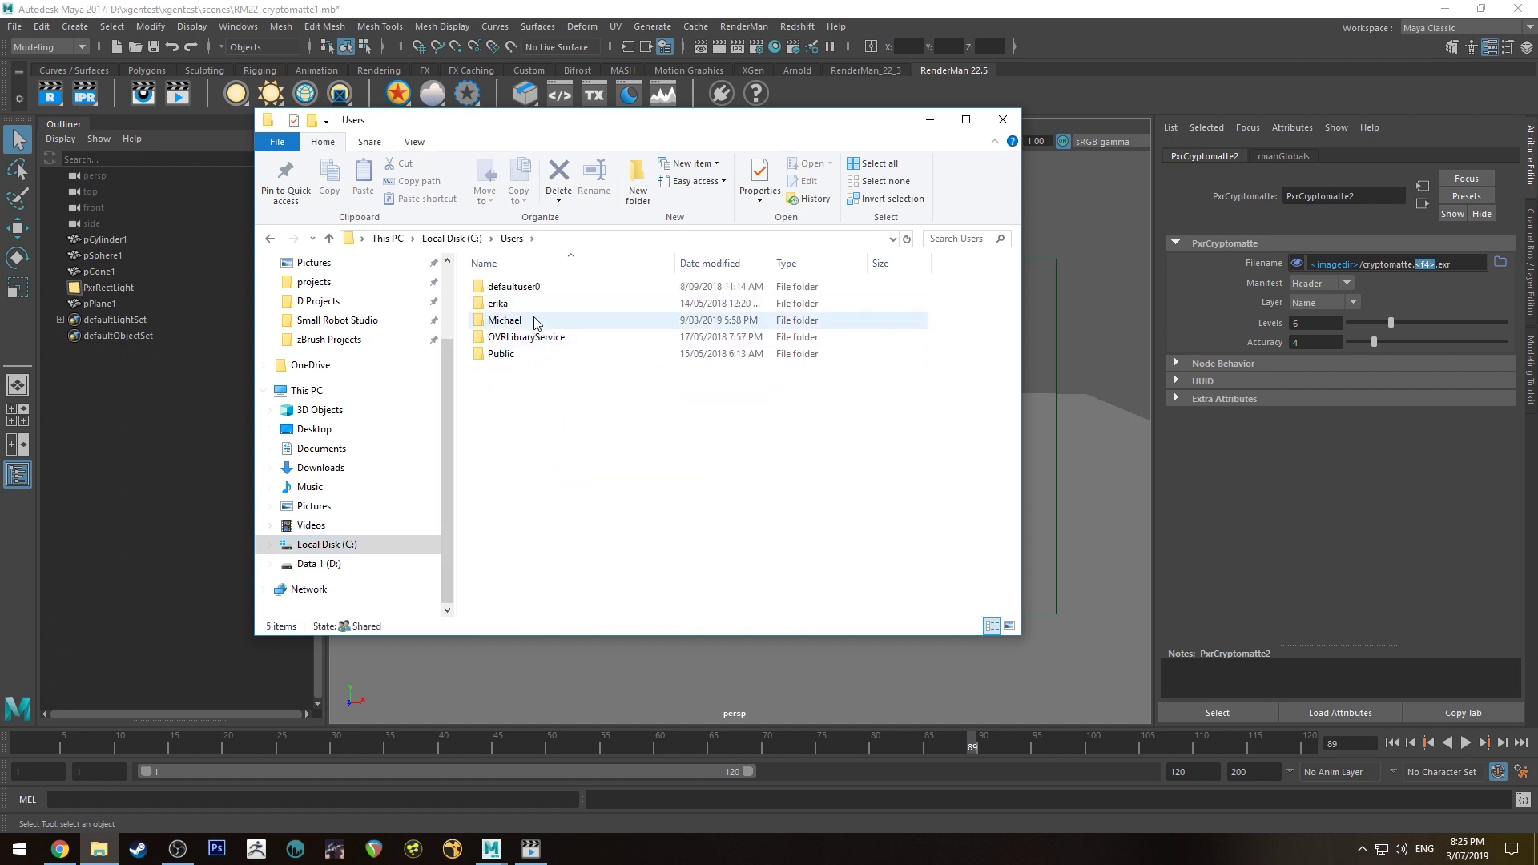
double_click(537, 320)
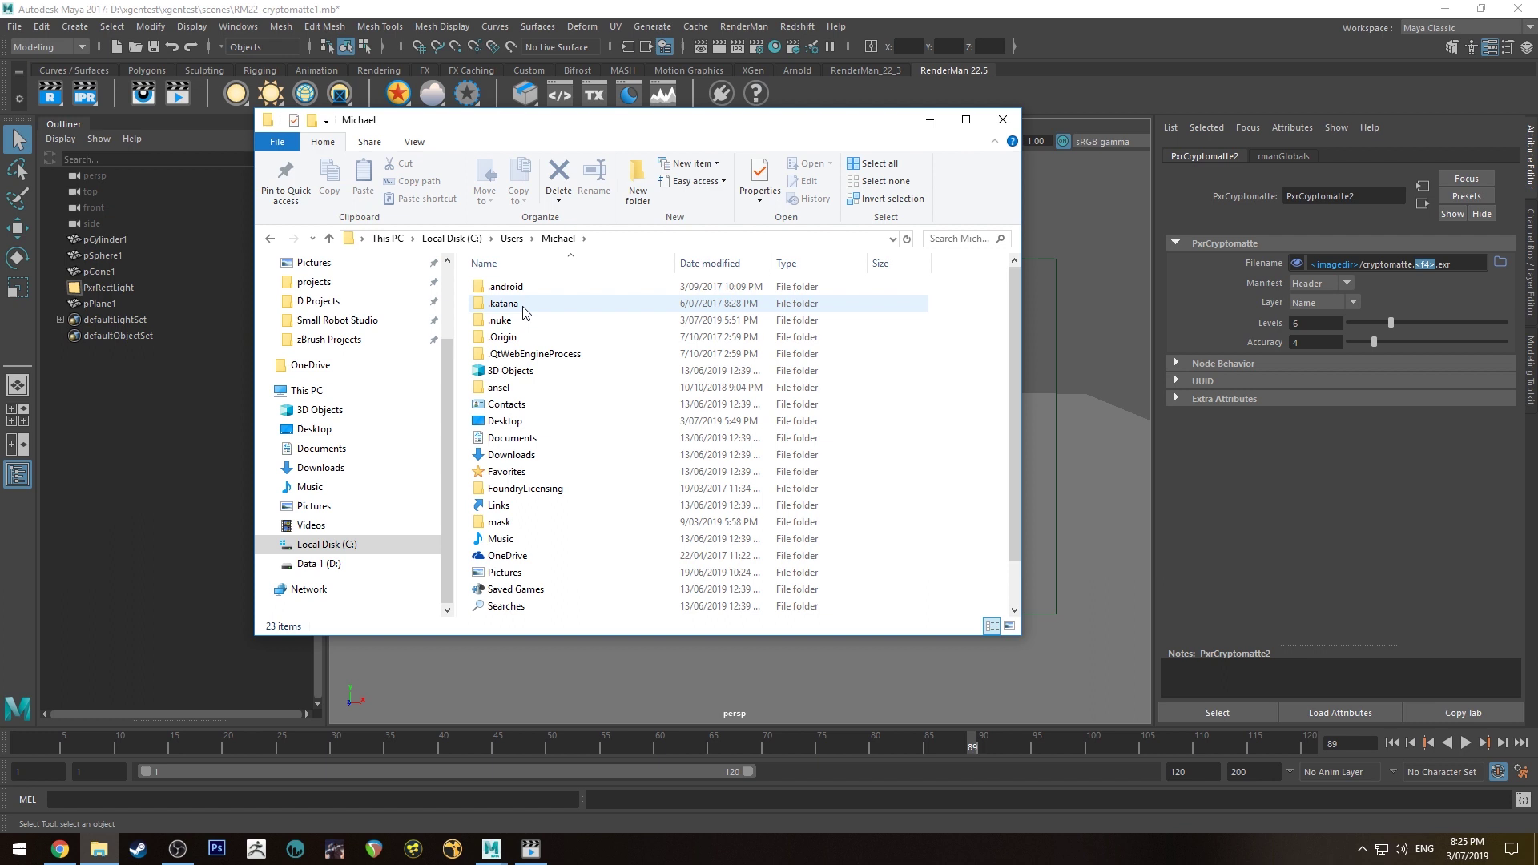
left_click(499, 321)
double_click(499, 321)
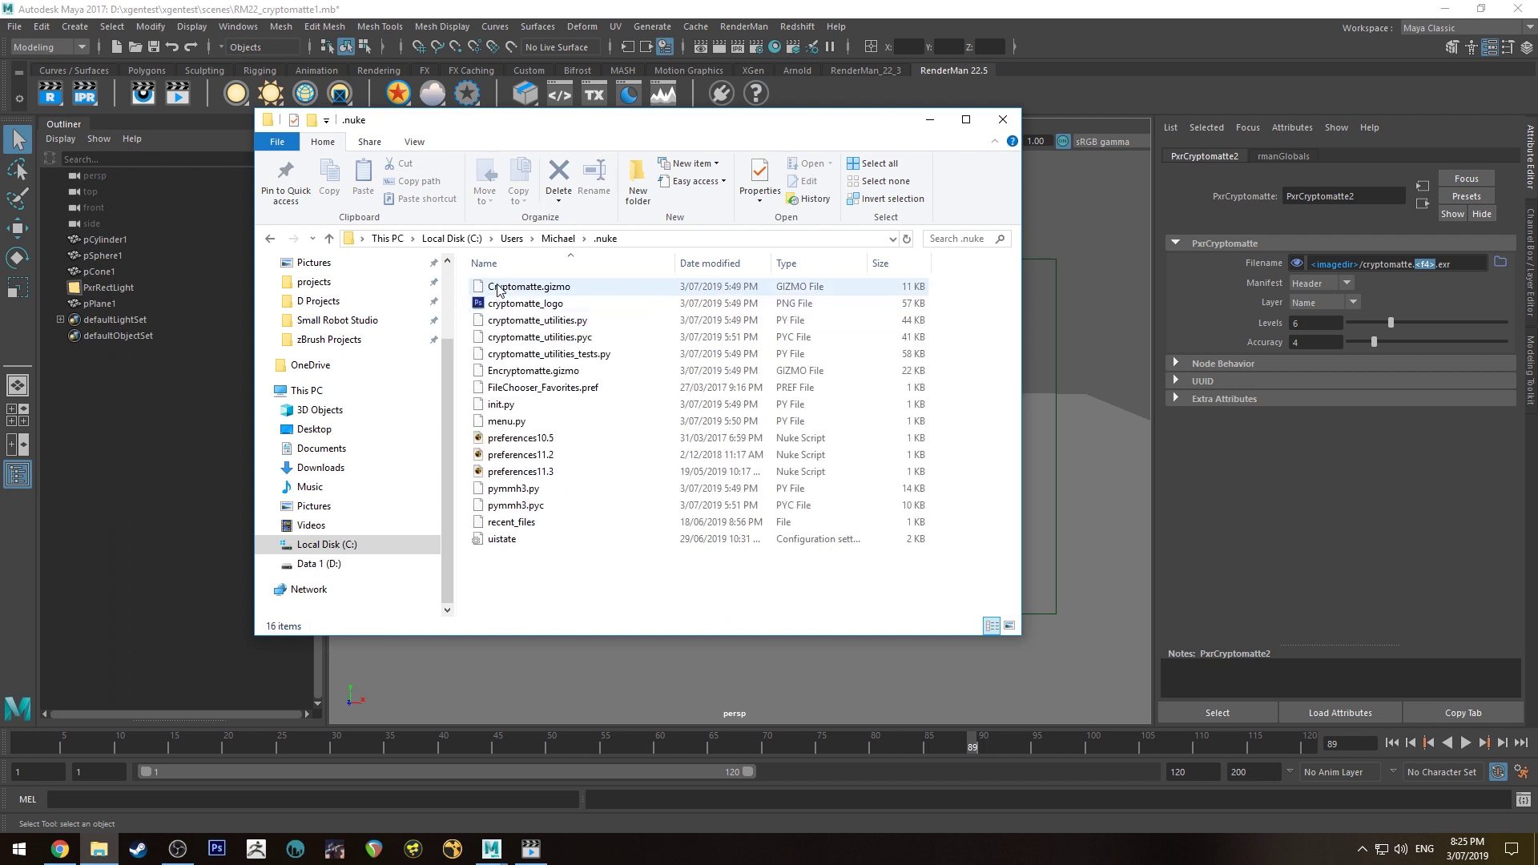
Open menu.py with Edit with Notepad++
left_click(500, 288)
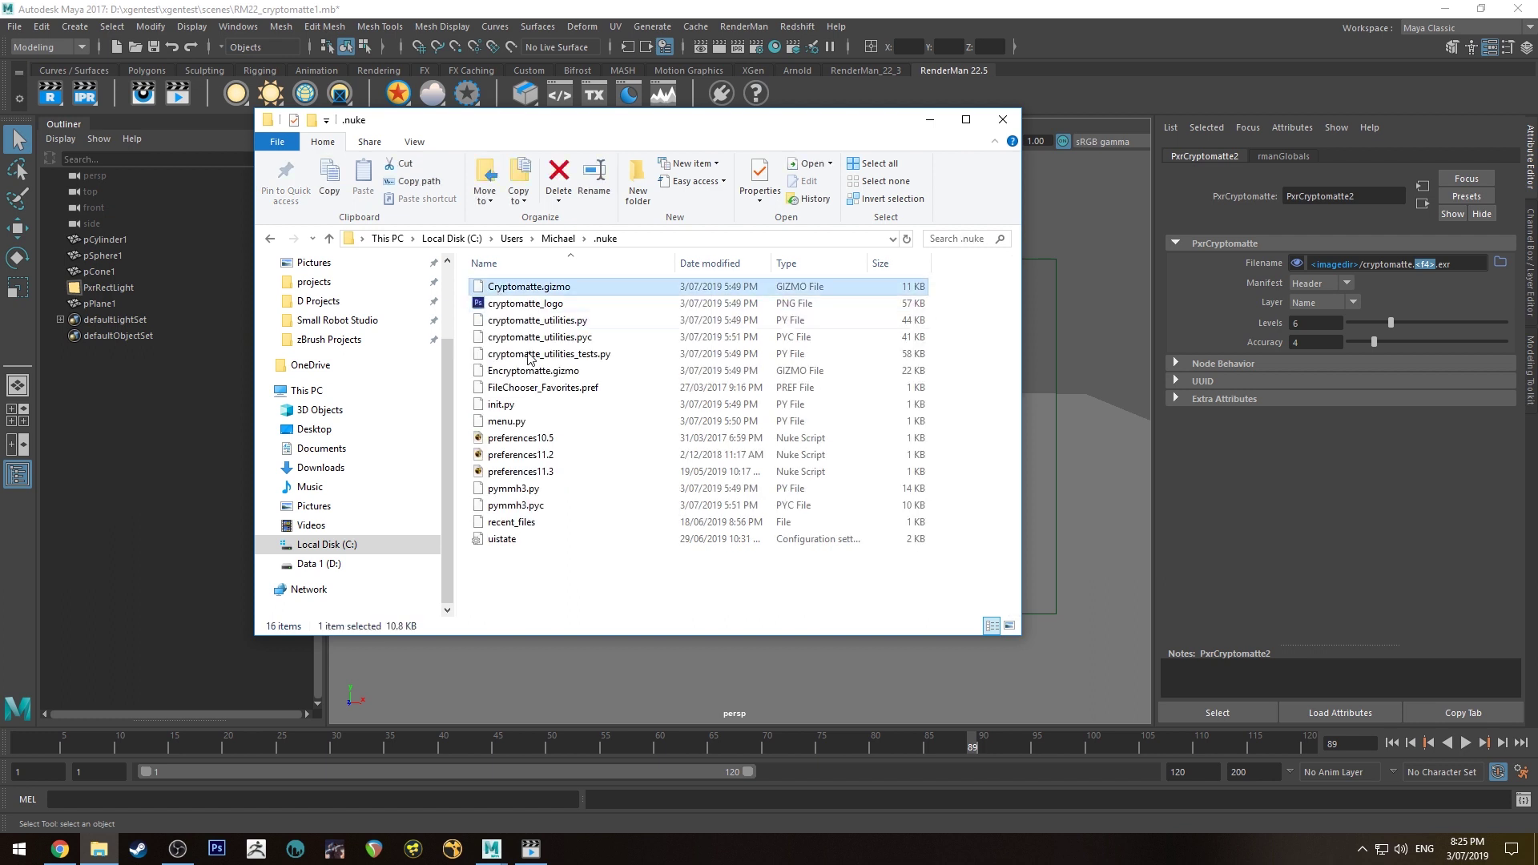
left_click(532, 423, "shift")
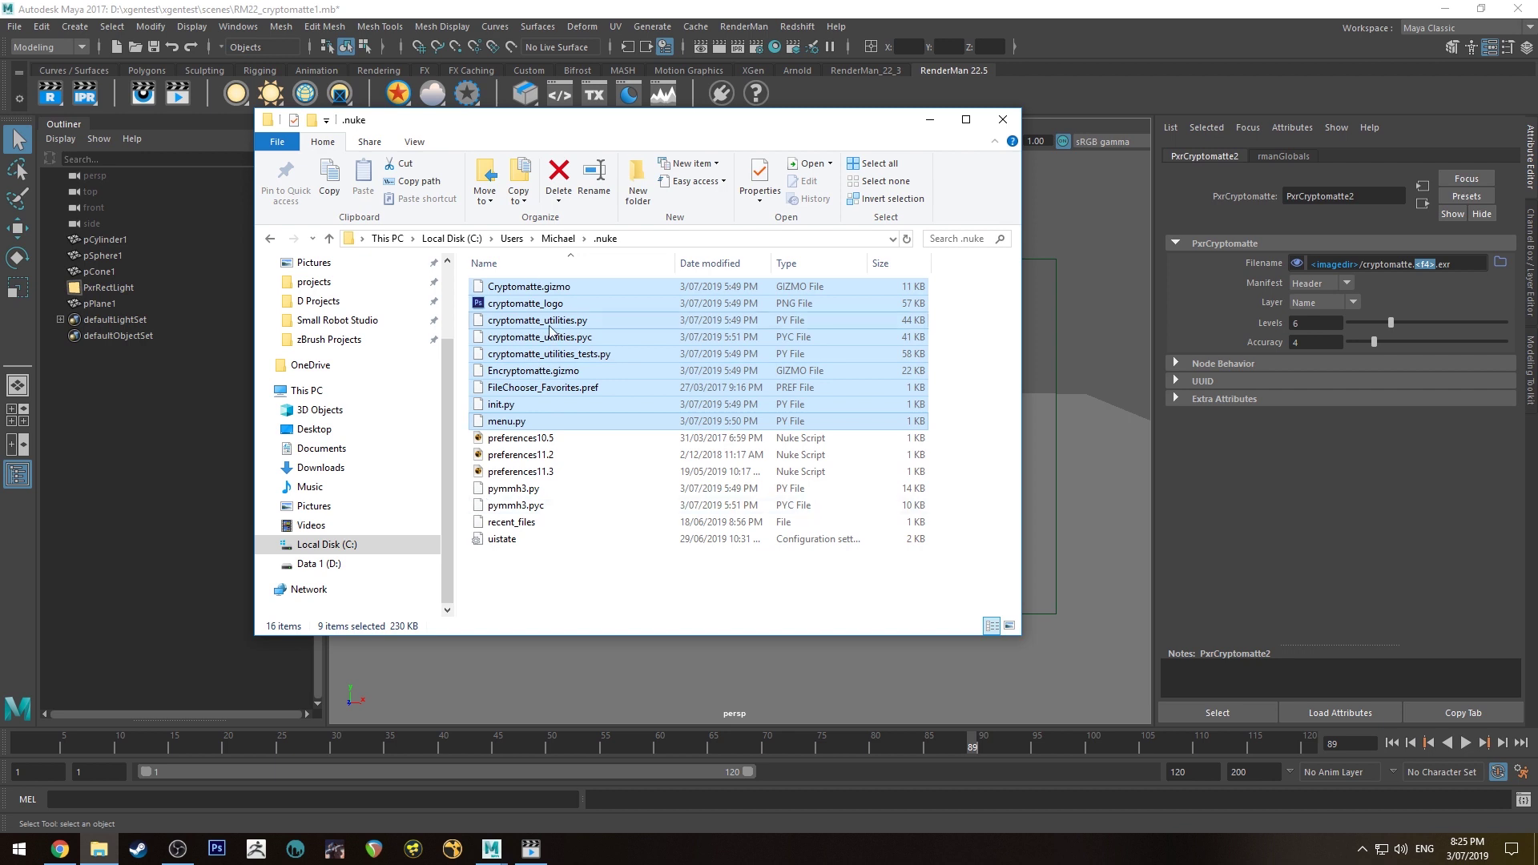
left_click(542, 591)
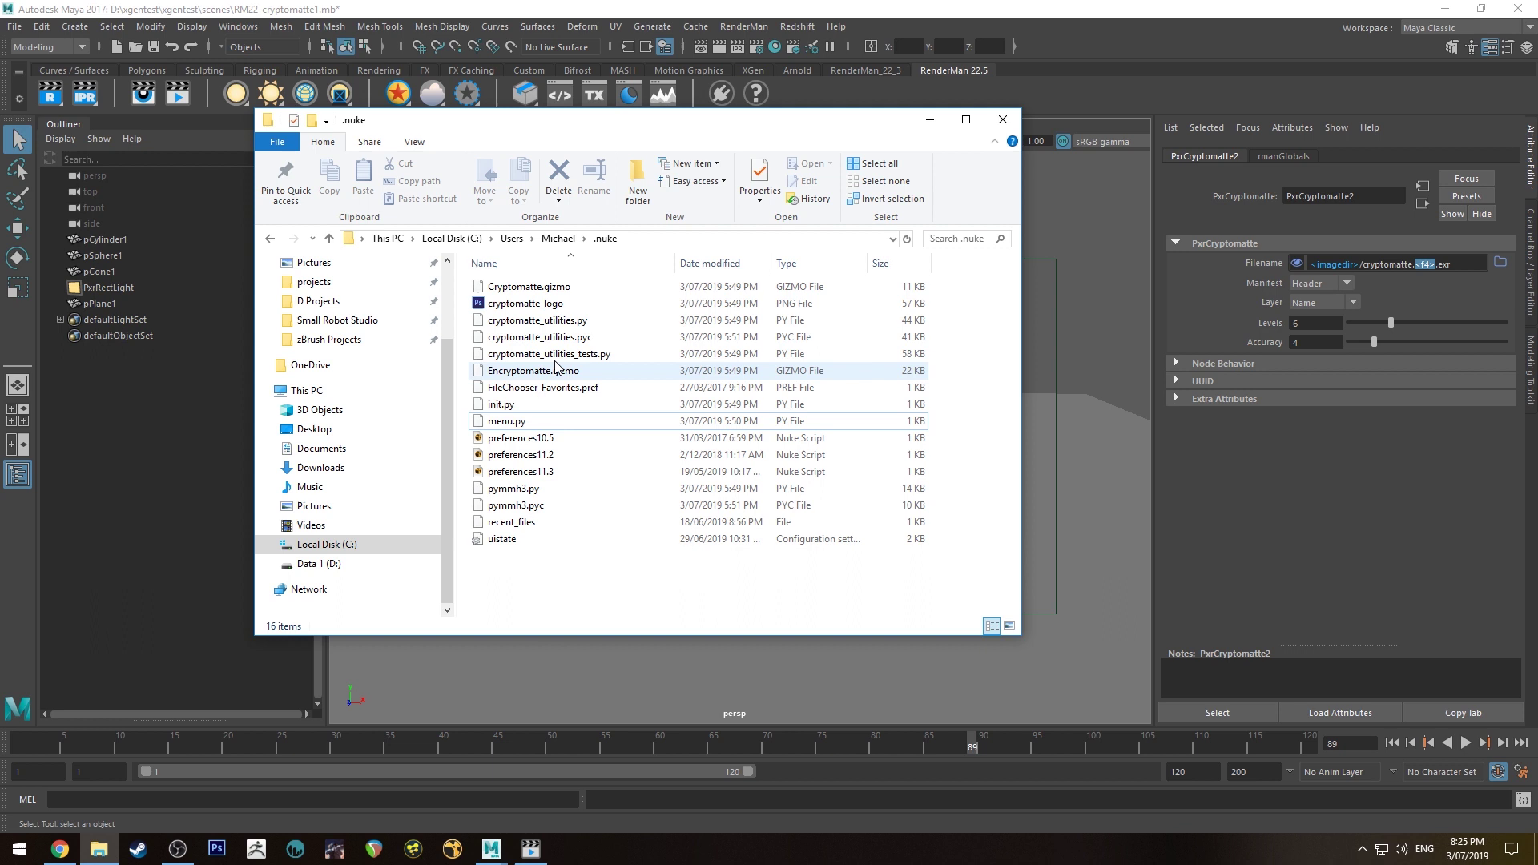
right_click(609, 428)
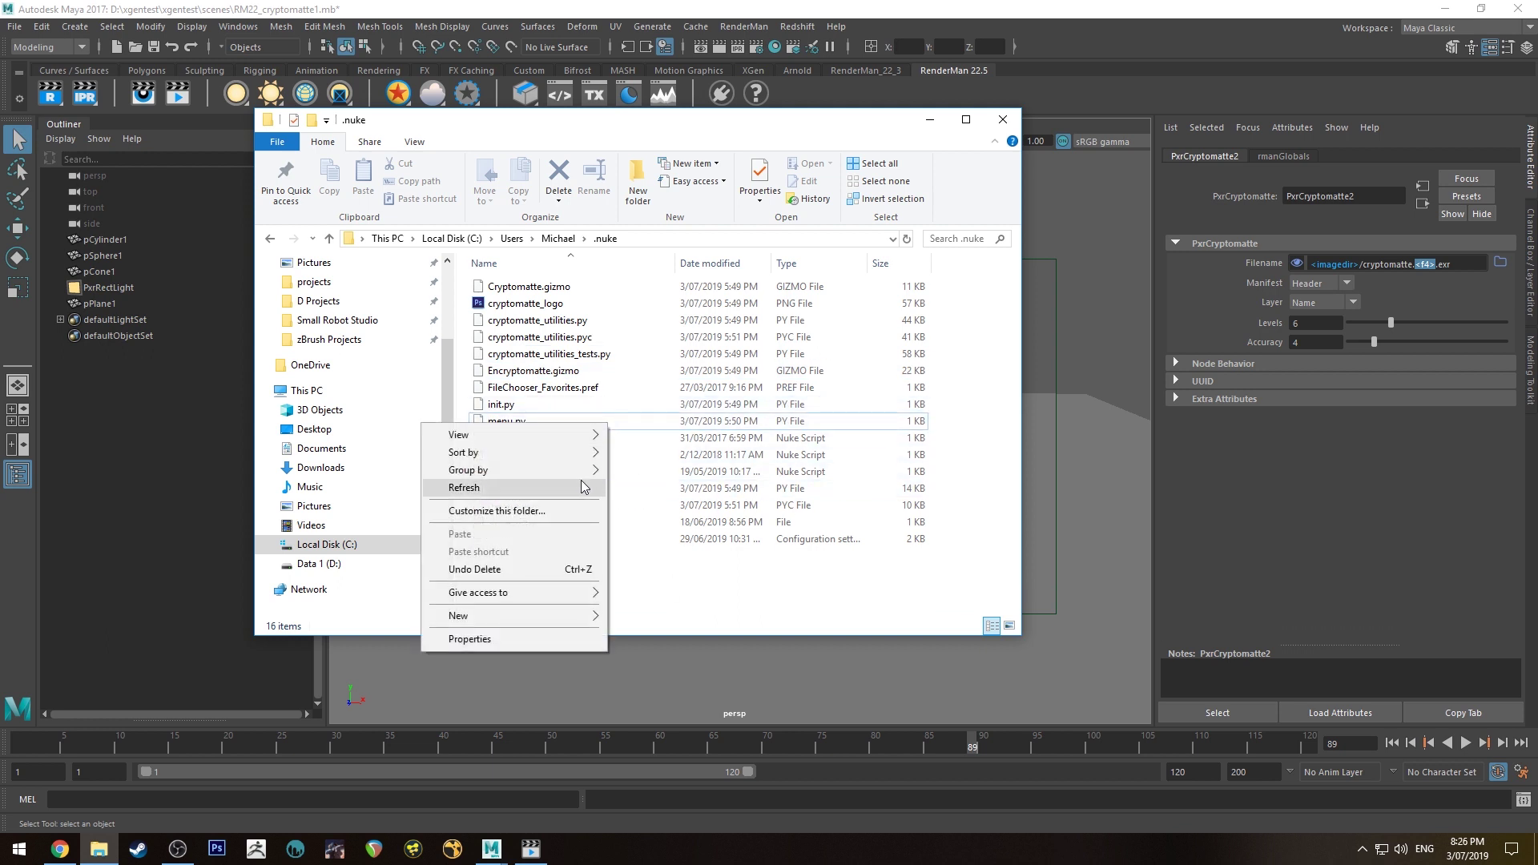
left_click(658, 440)
left_click(506, 423)
right_click(505, 423)
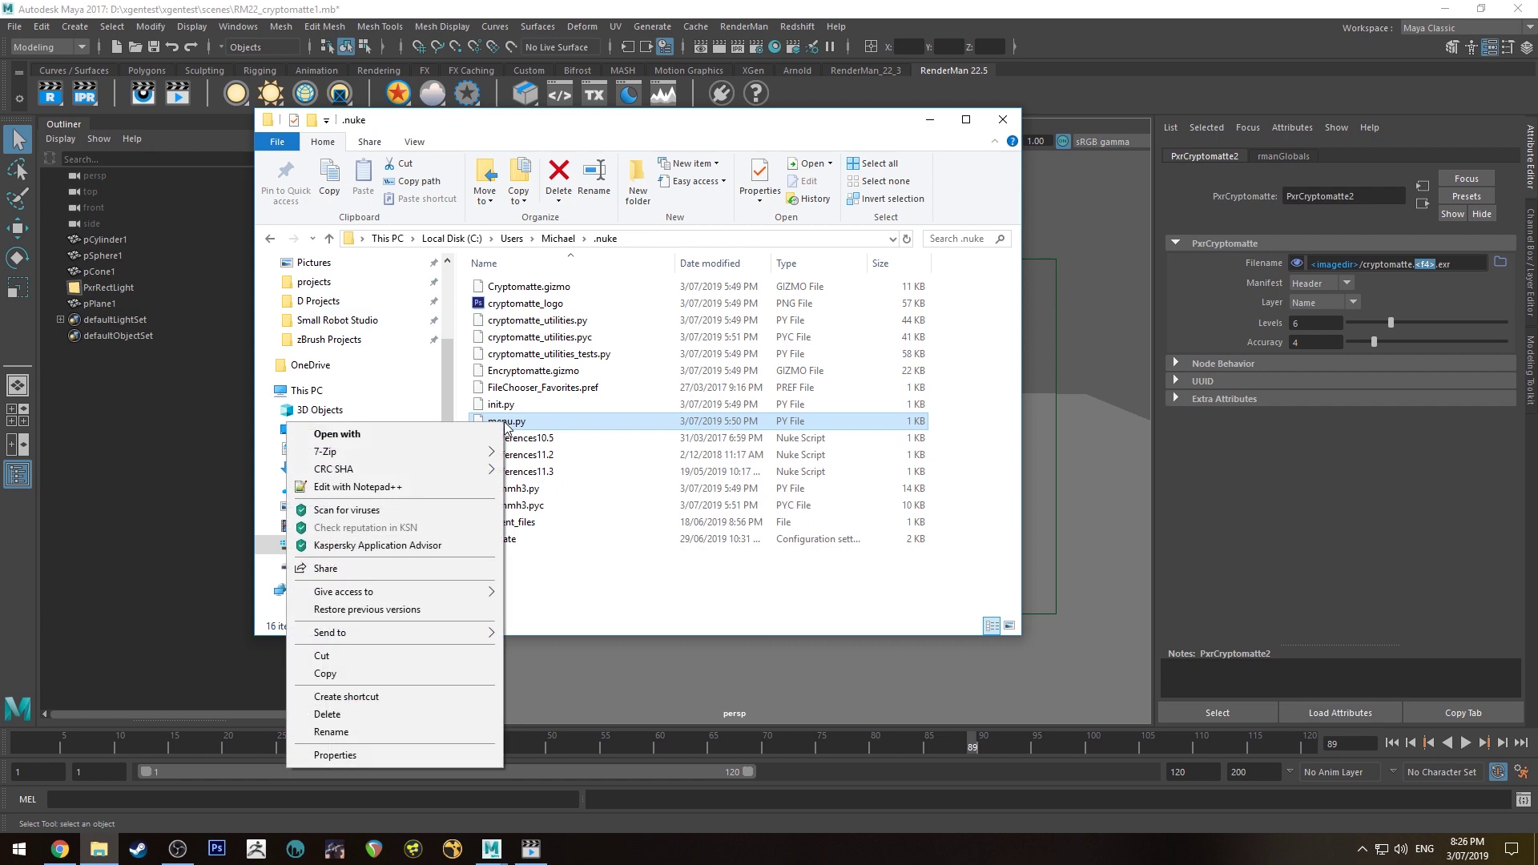
left_click(410, 492)
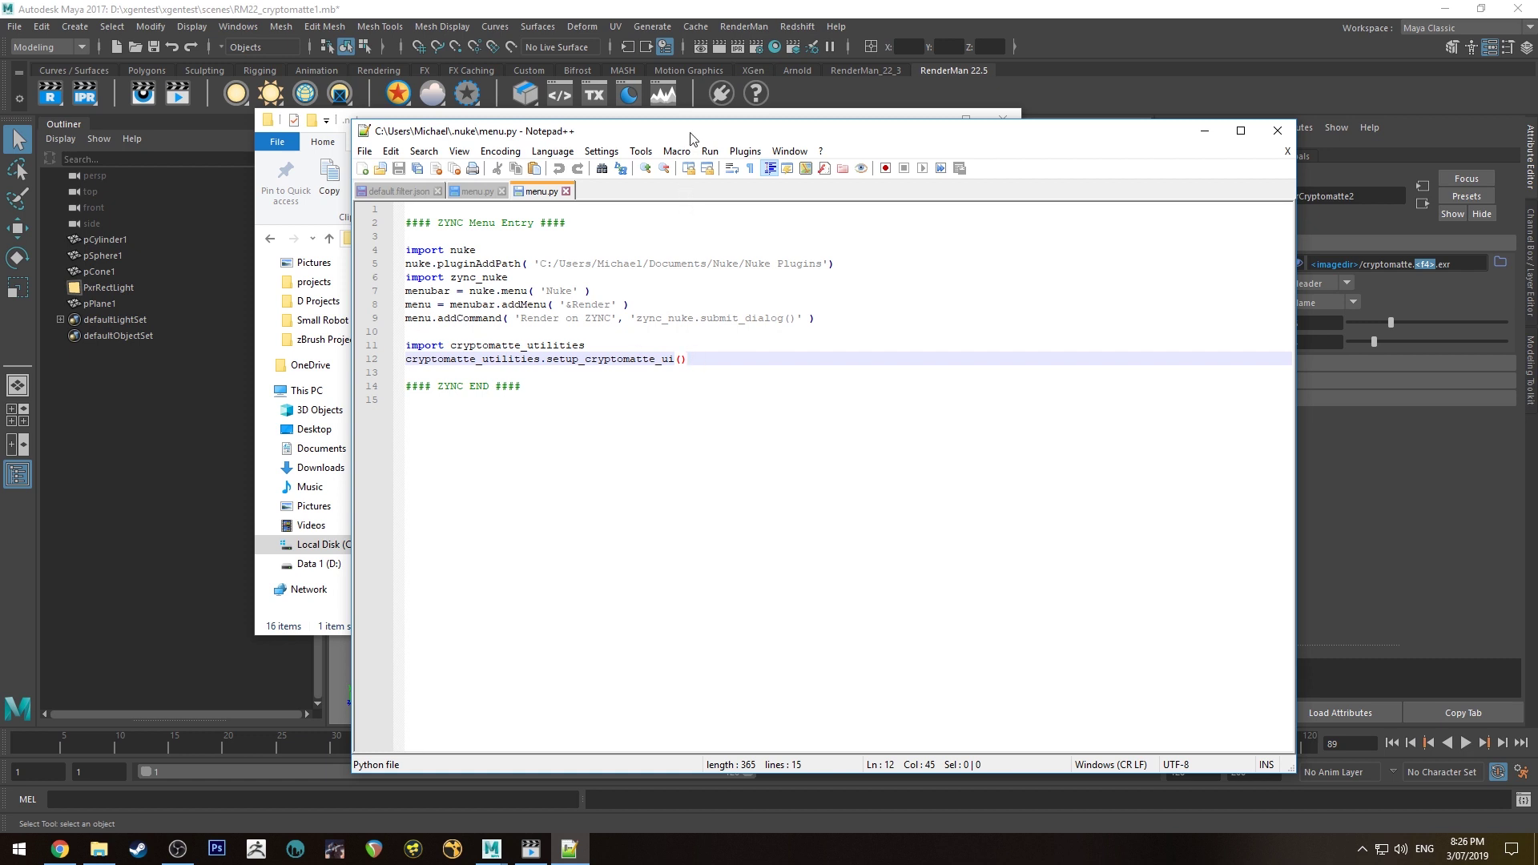
Highlight the cryptomatte_utilities import and setup_cryptomatte_ui() lines in the .nuke menu.py
left_click_drag(701, 361, 385, 348)
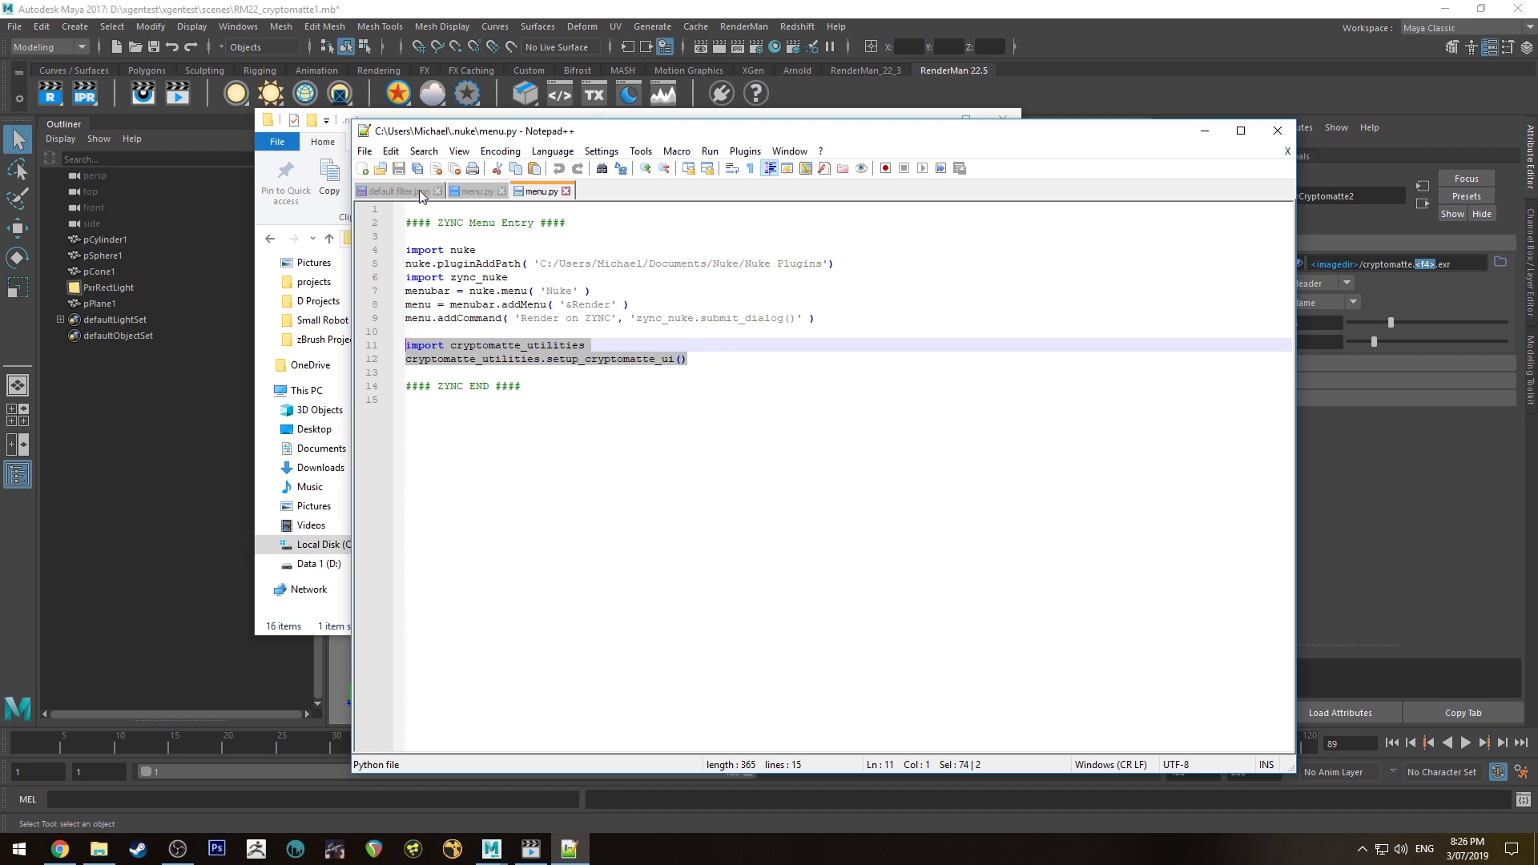
left_click(472, 196)
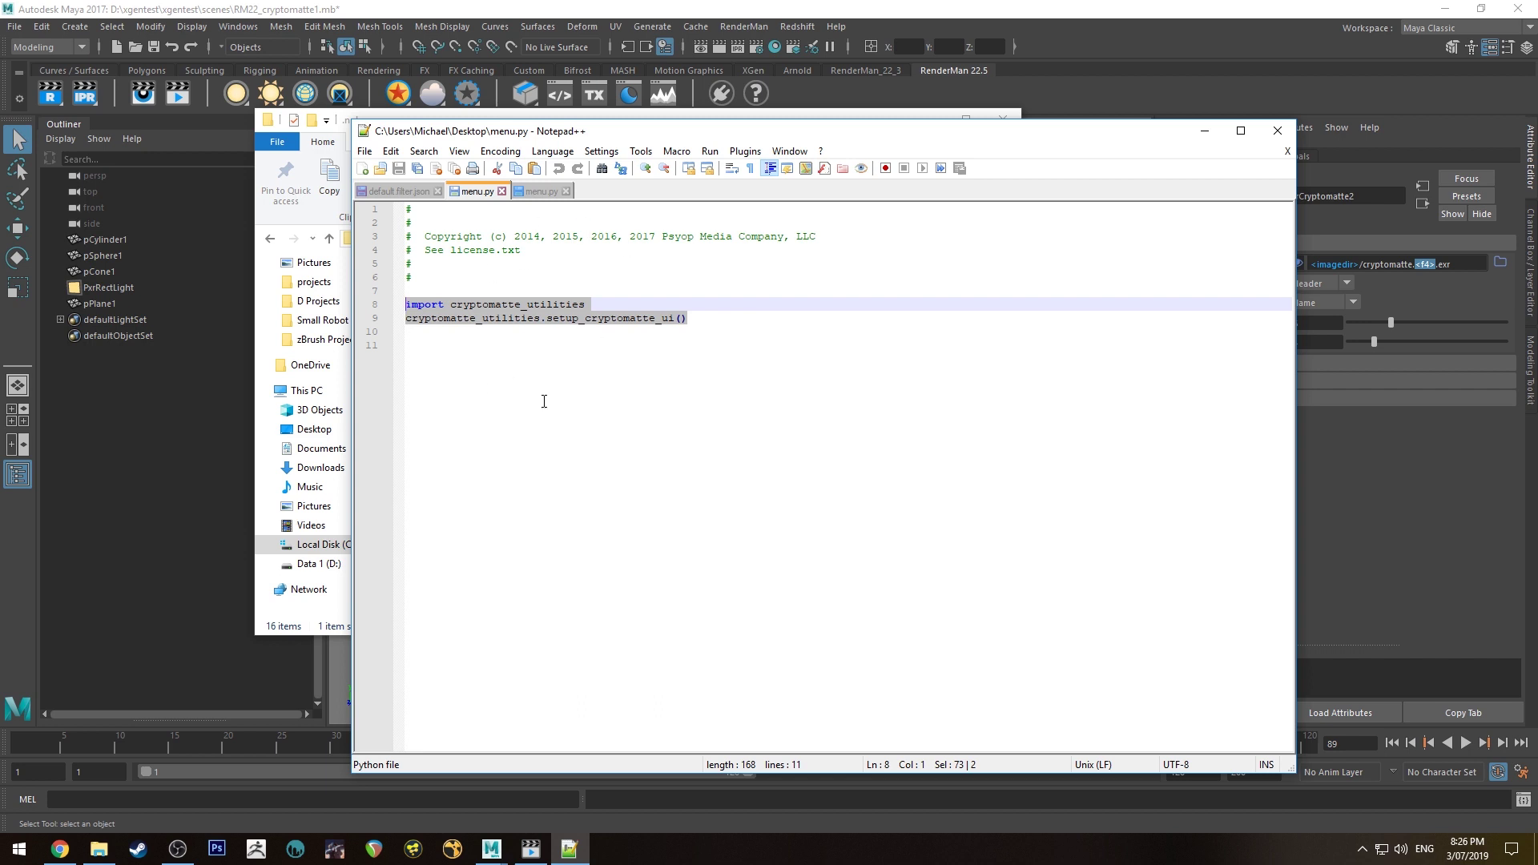
left_click(540, 192)
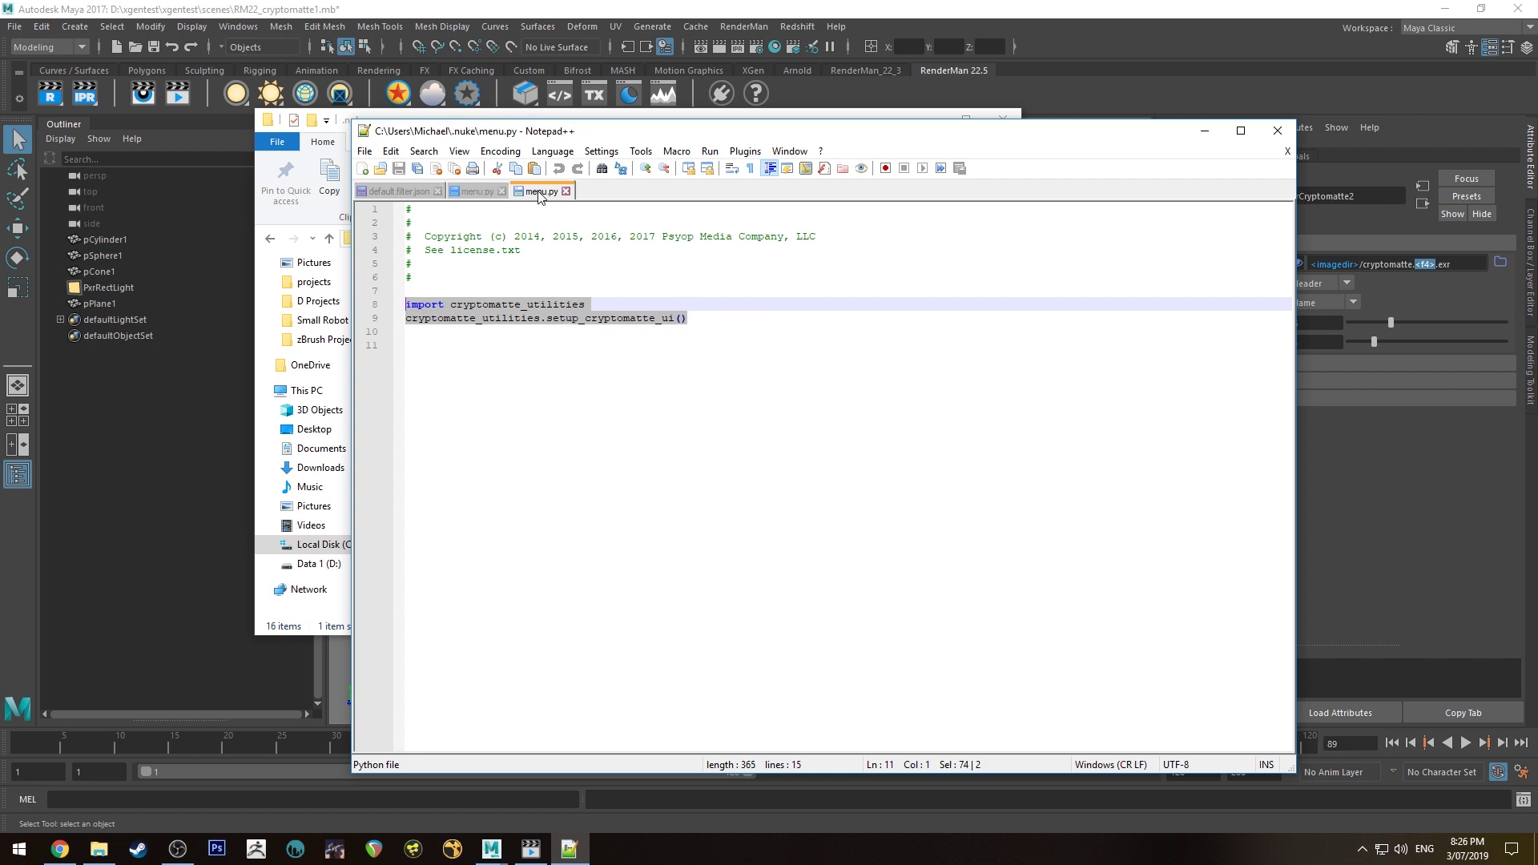
left_click(451, 321)
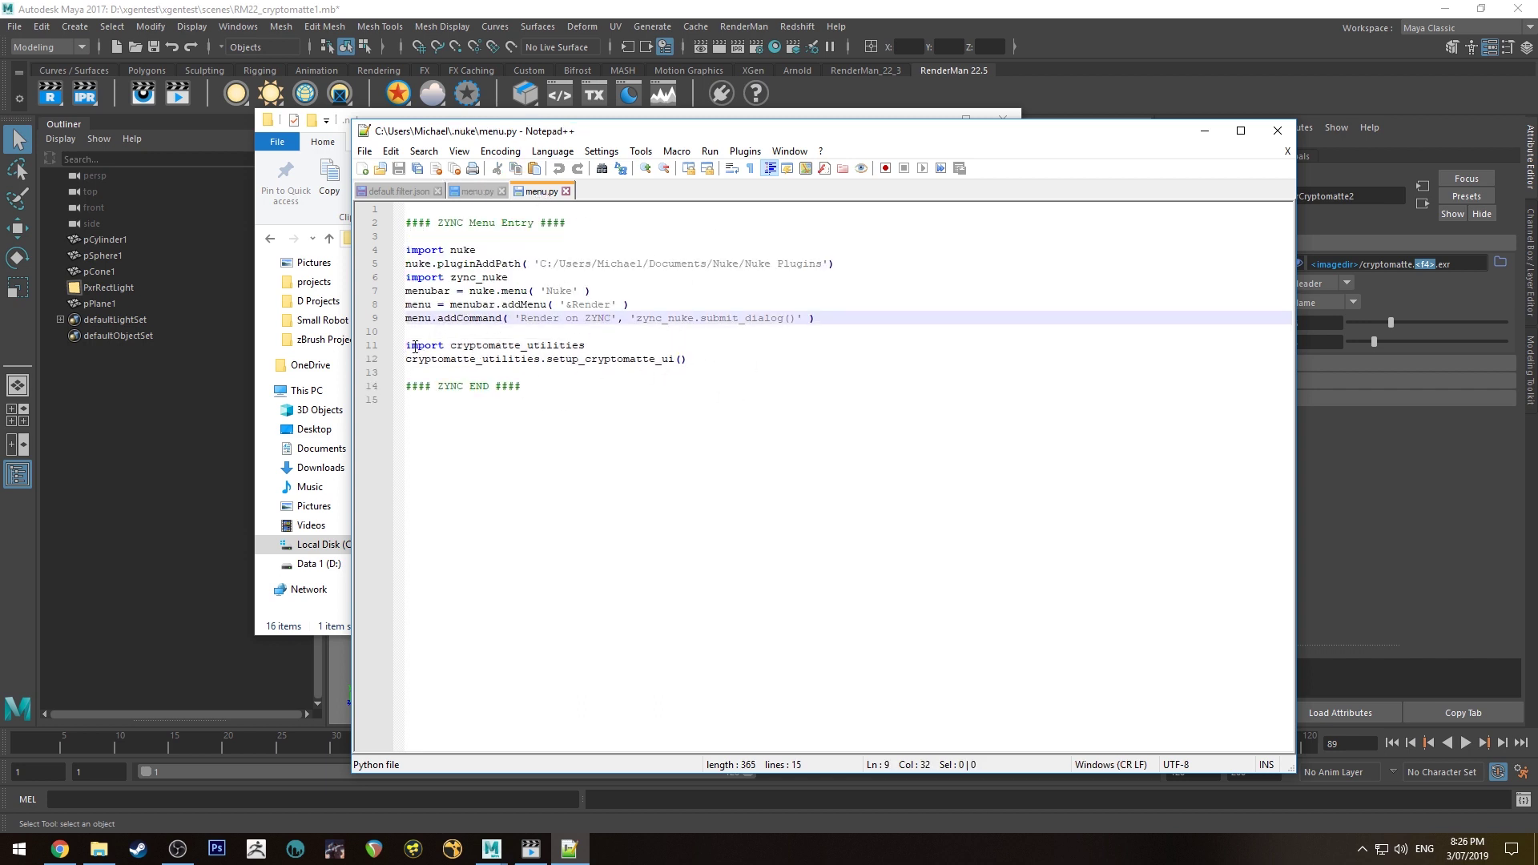
left_click_drag(406, 347, 763, 355)
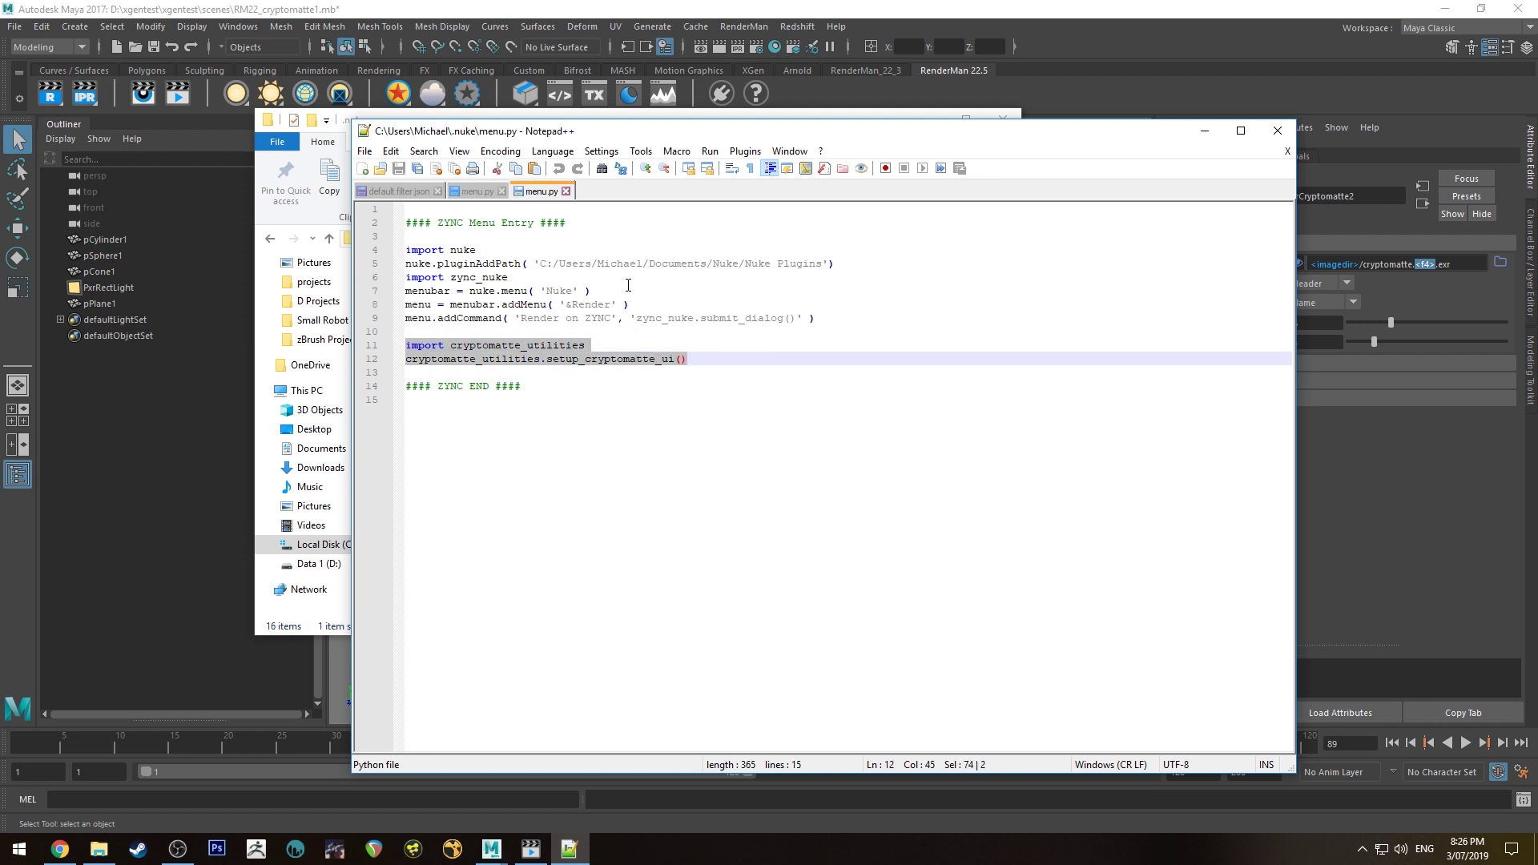
left_click(629, 285)
Compare against the Desktop menu.py copy, checking its copyright header and ZYNC Menu Entry comment
left_click(476, 192)
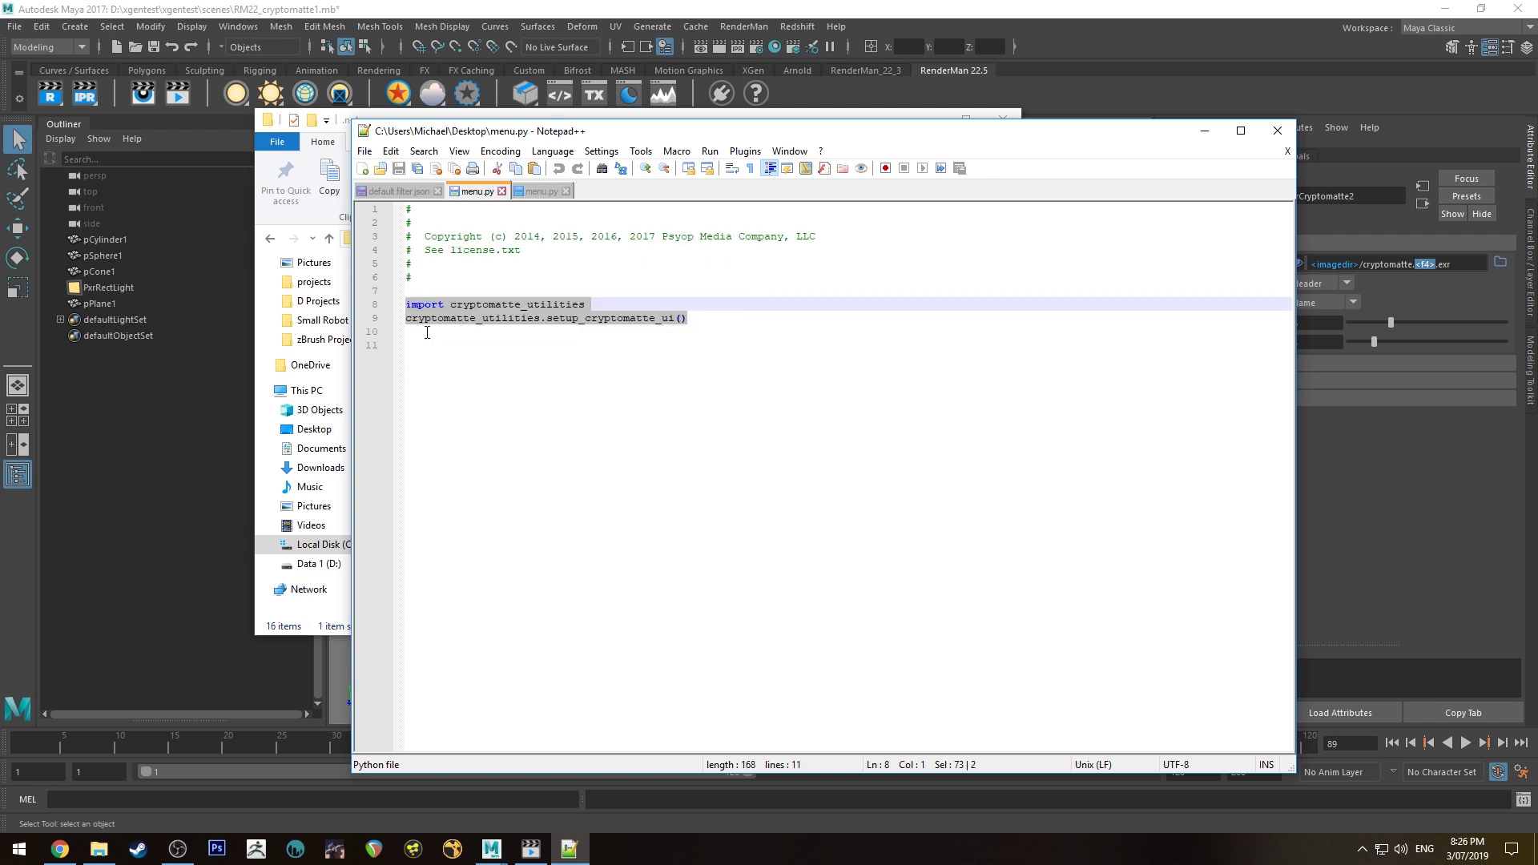
left_click(524, 194)
left_click(477, 192)
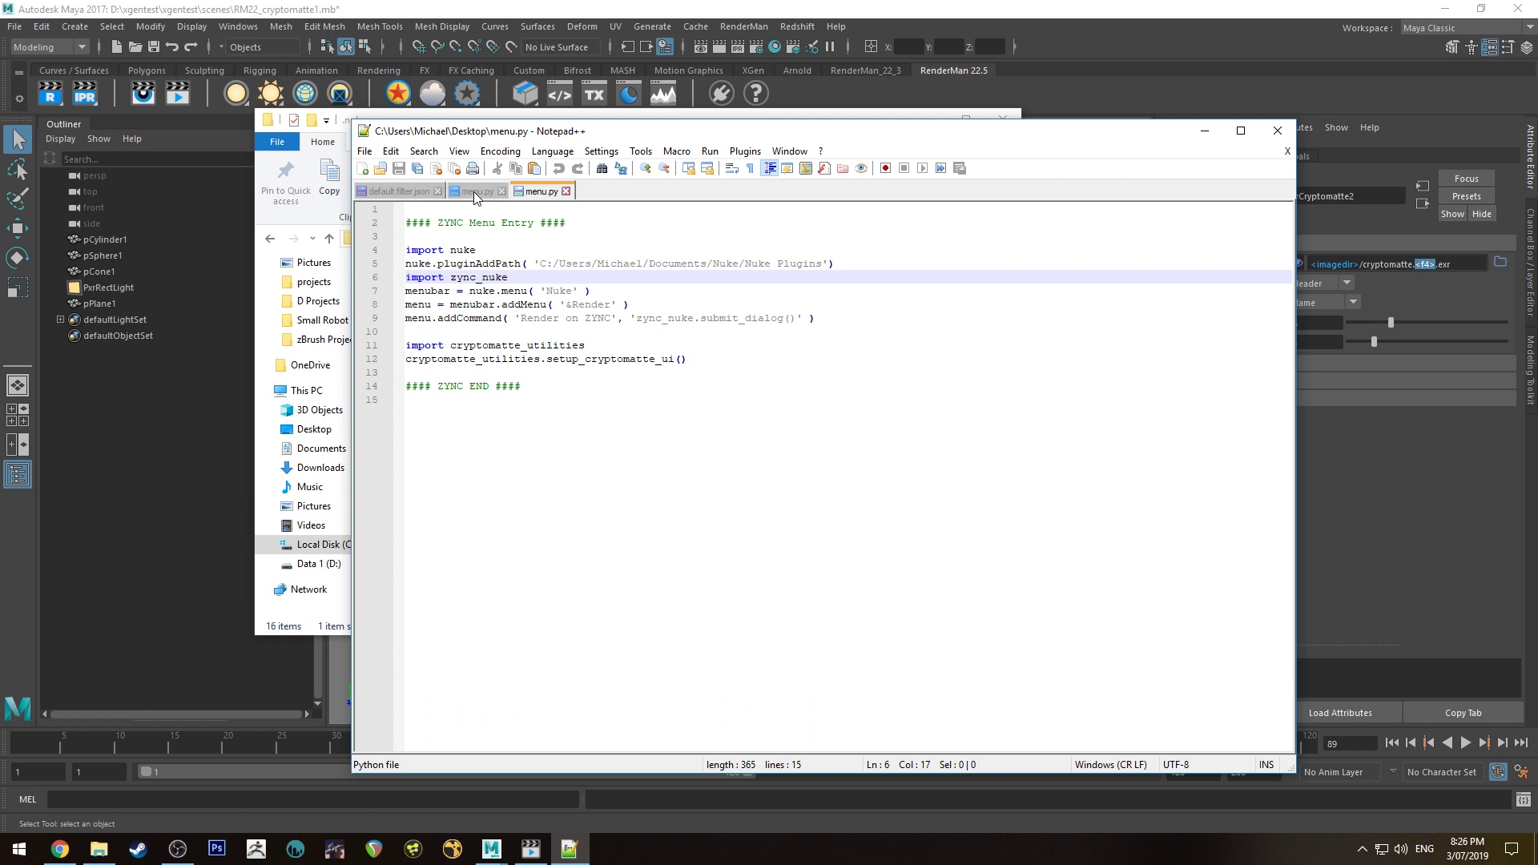
left_click_drag(432, 277, 417, 207)
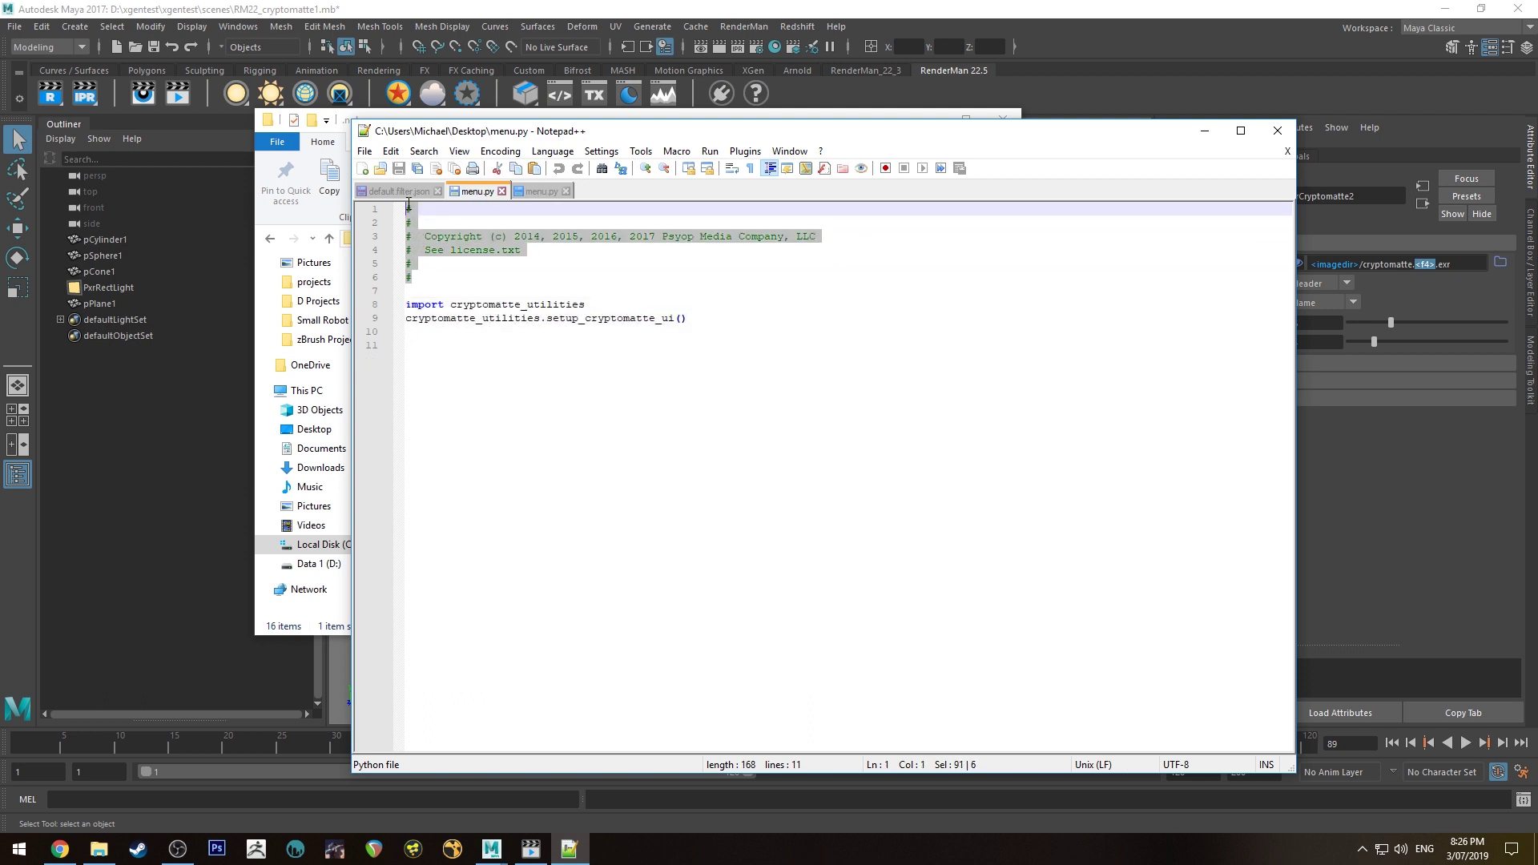
left_click(530, 193)
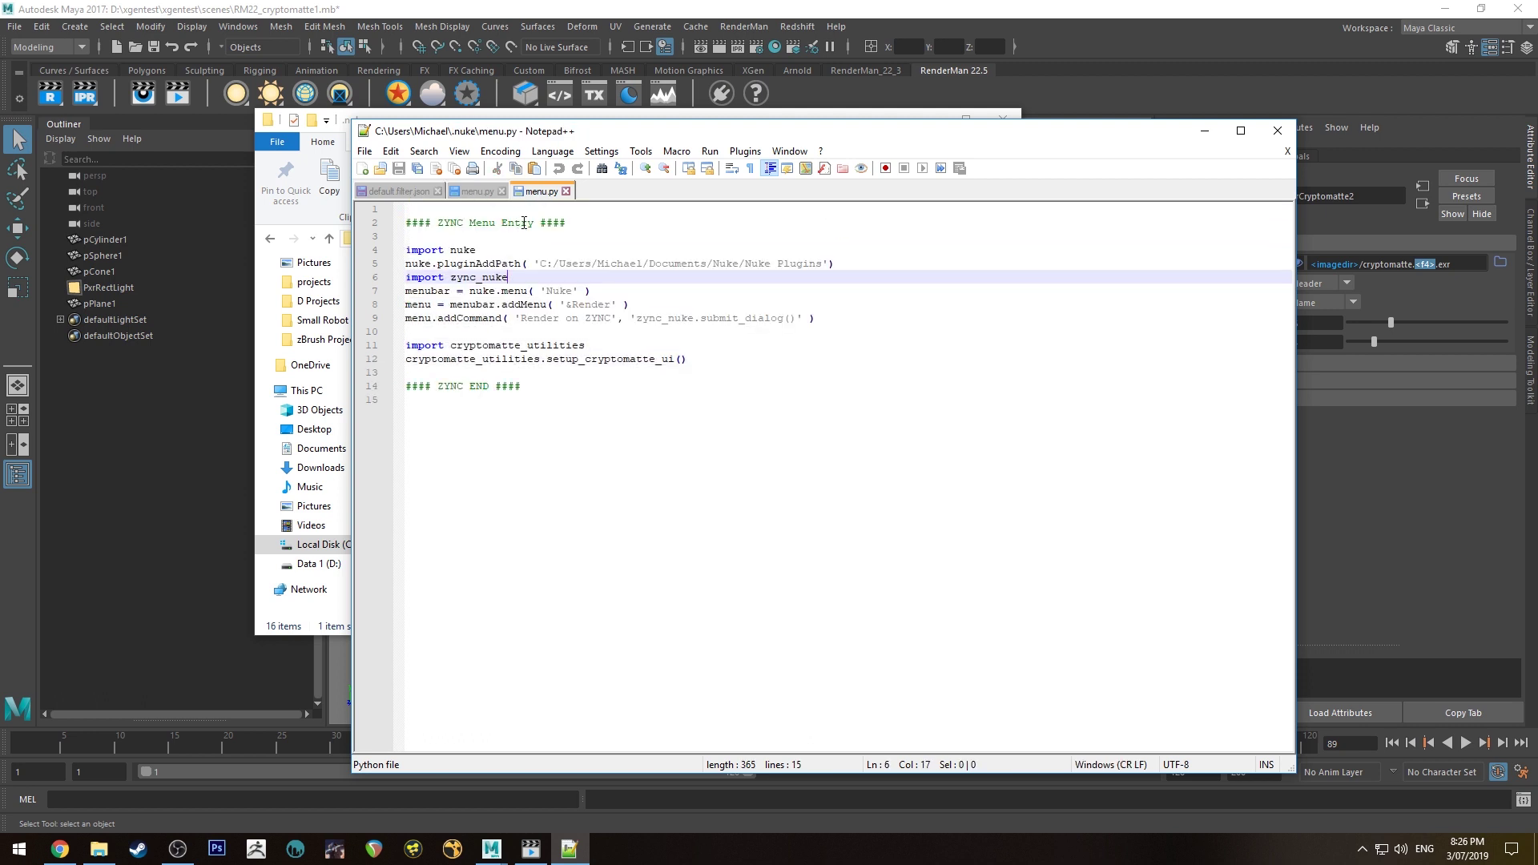
left_click_drag(566, 223, 410, 222)
left_click(579, 228)
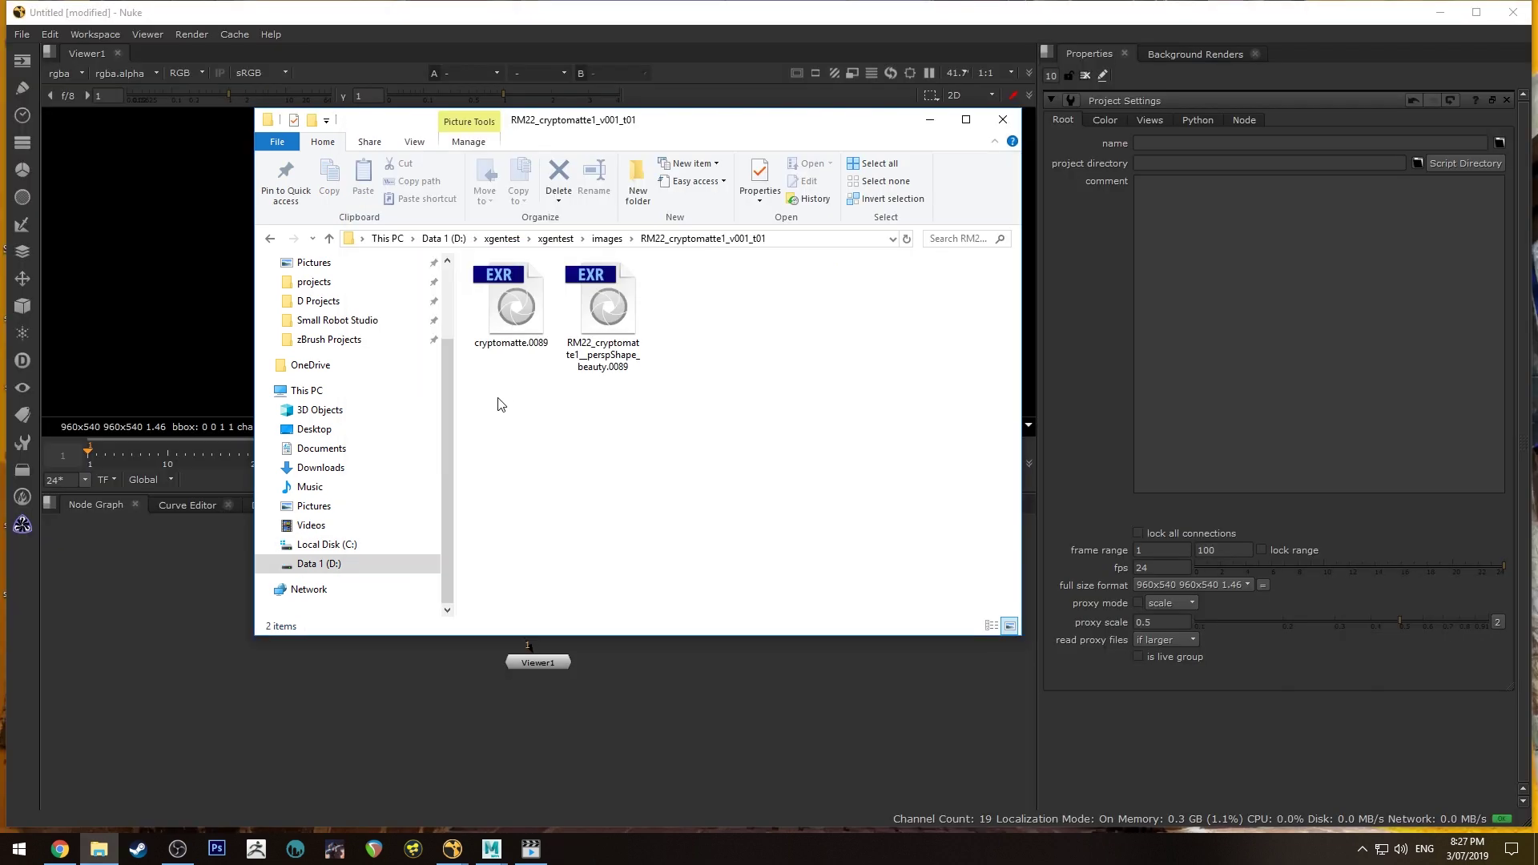
Drag cryptomatte.0089 and the perspShape beauty EXR into Nuke's Node Graph, then minimize Explorer
left_click_drag(501, 405, 584, 238)
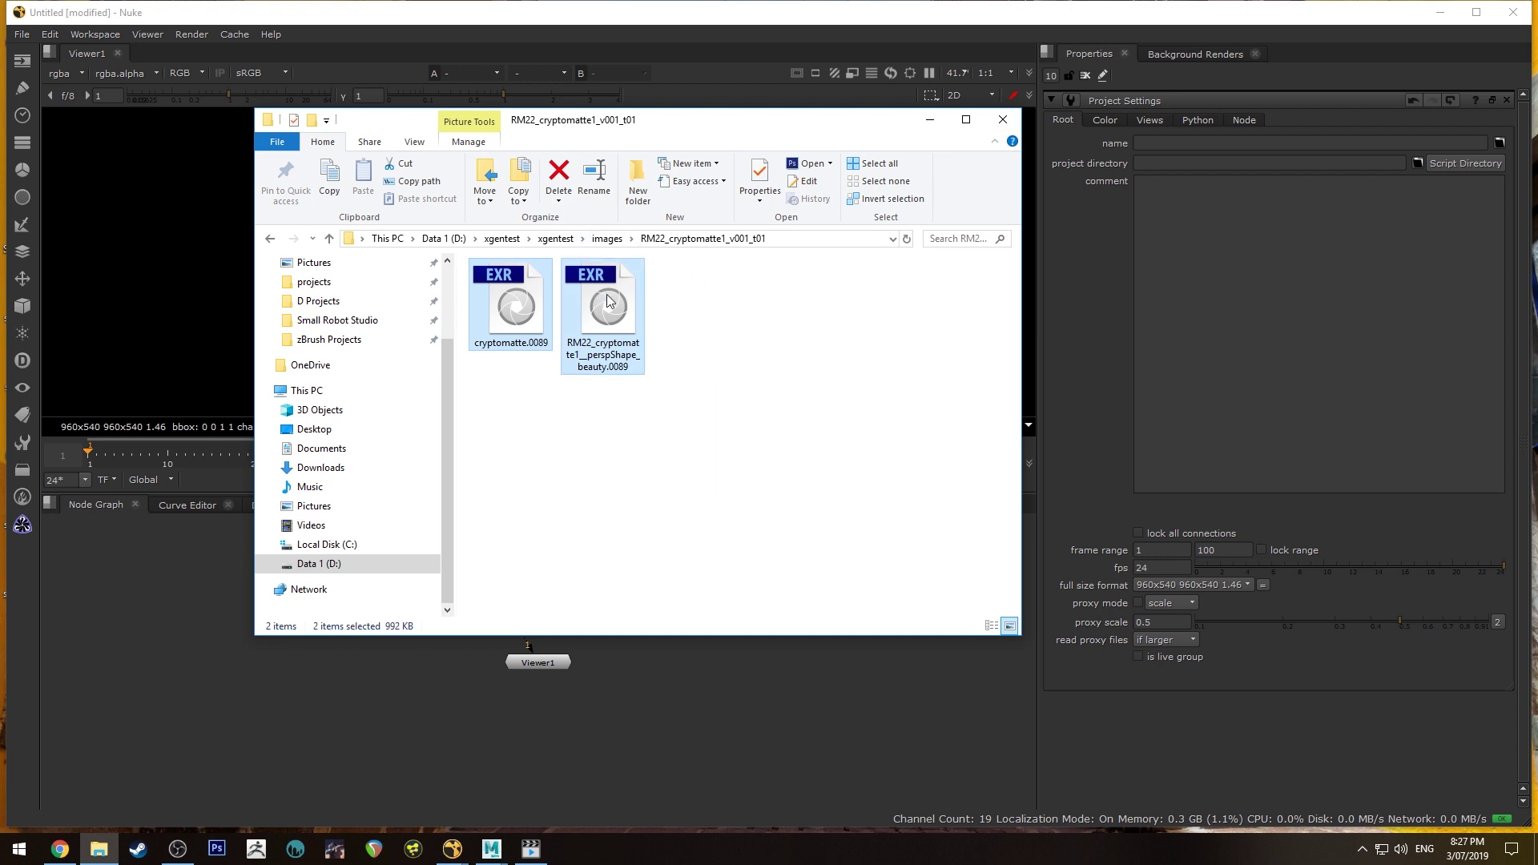
left_click(705, 332)
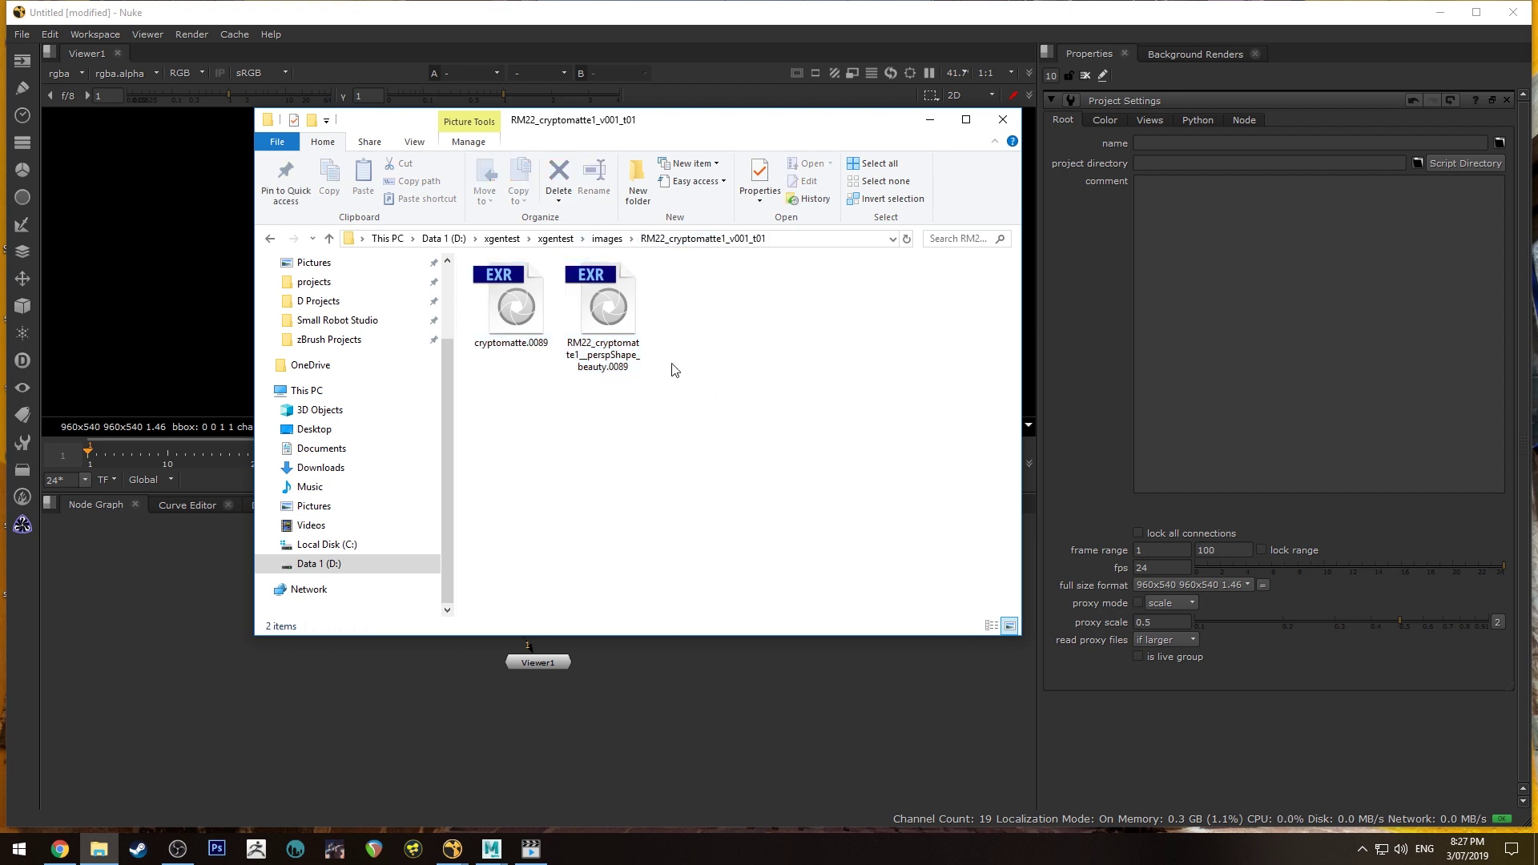
left_click_drag(506, 408, 639, 281)
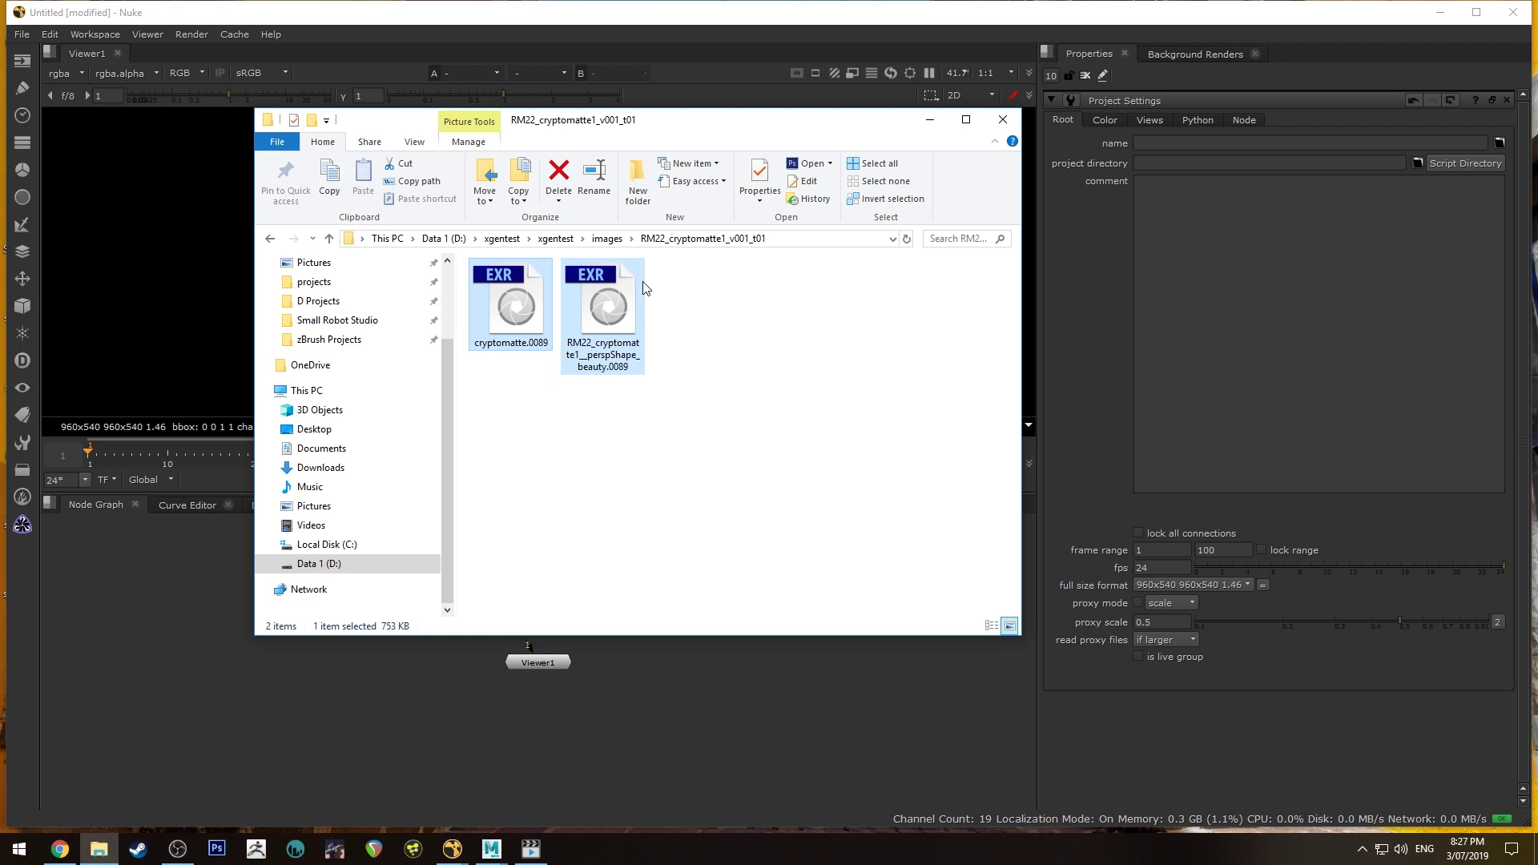
left_click_drag(525, 308, 422, 710)
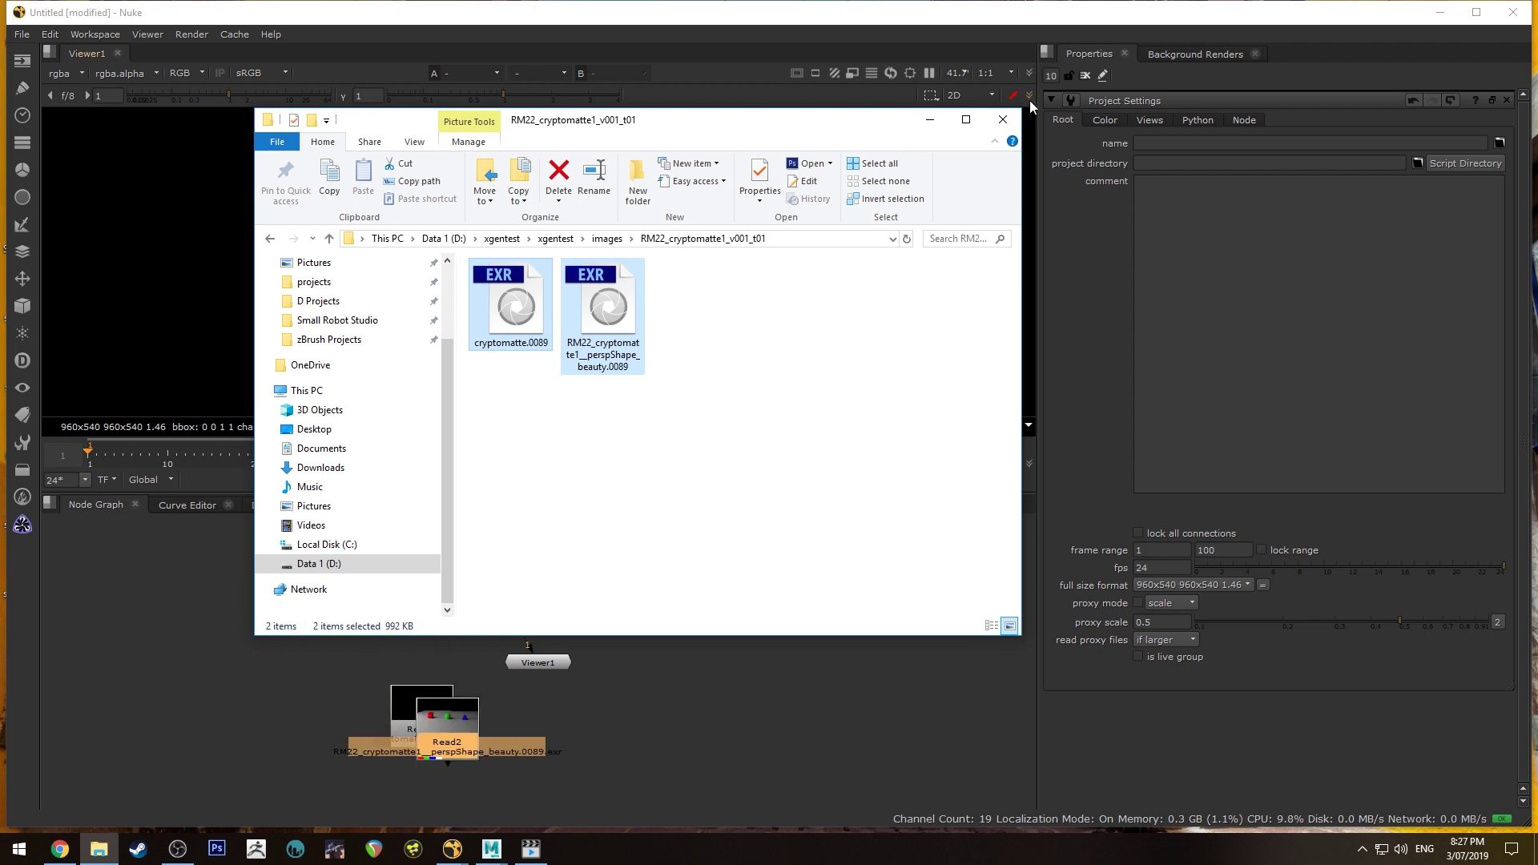
left_click(930, 120)
Maximize Nuke, line up Read1 and Read2 at the top, and view Read2's beauty render
double_click(935, 7)
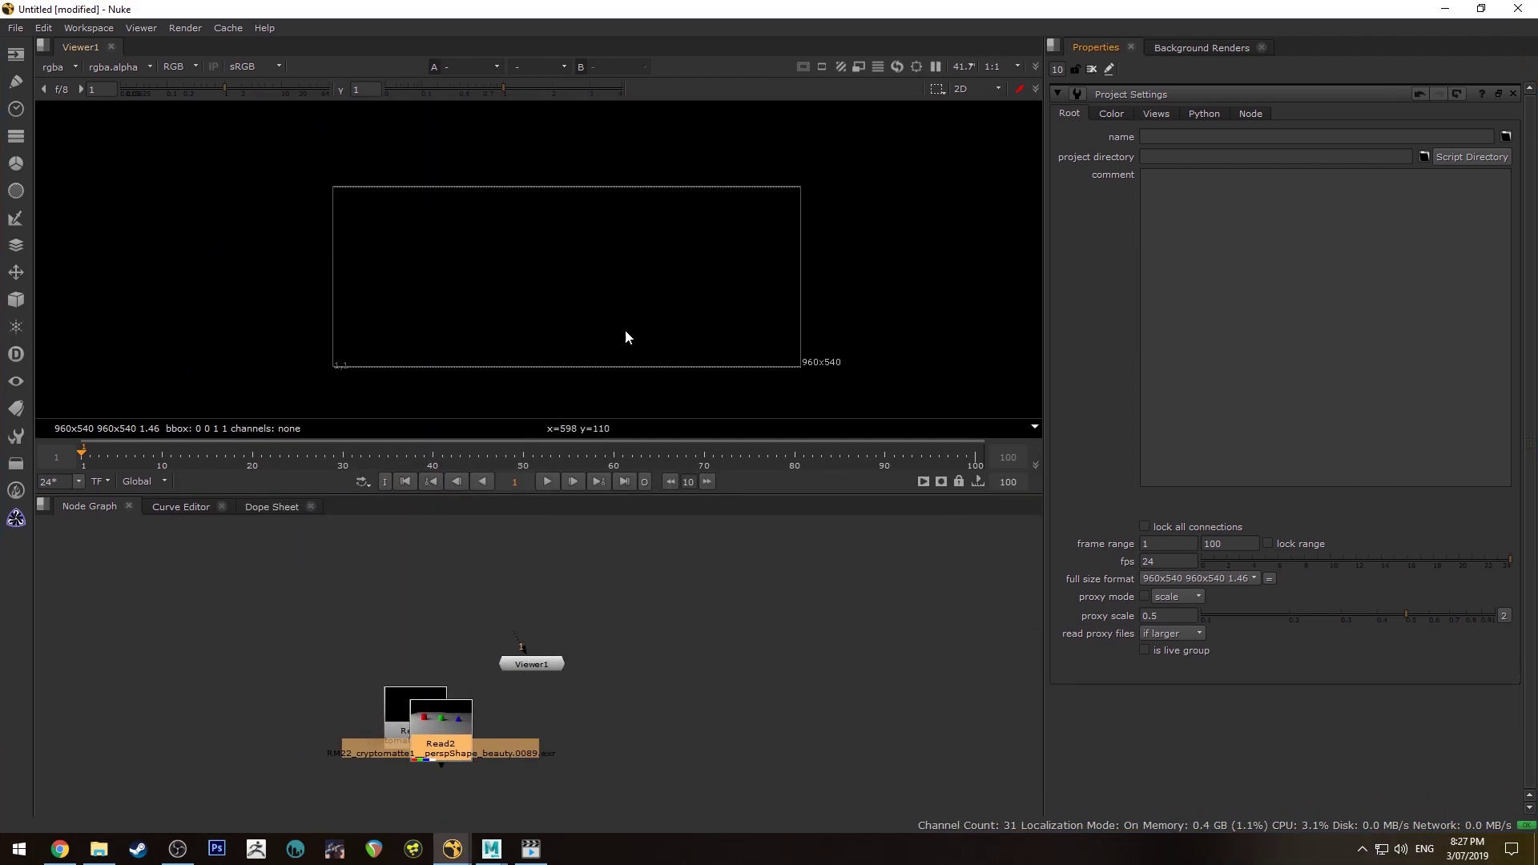
left_click_drag(454, 713, 630, 539)
key("f")
left_click_drag(552, 718, 484, 613)
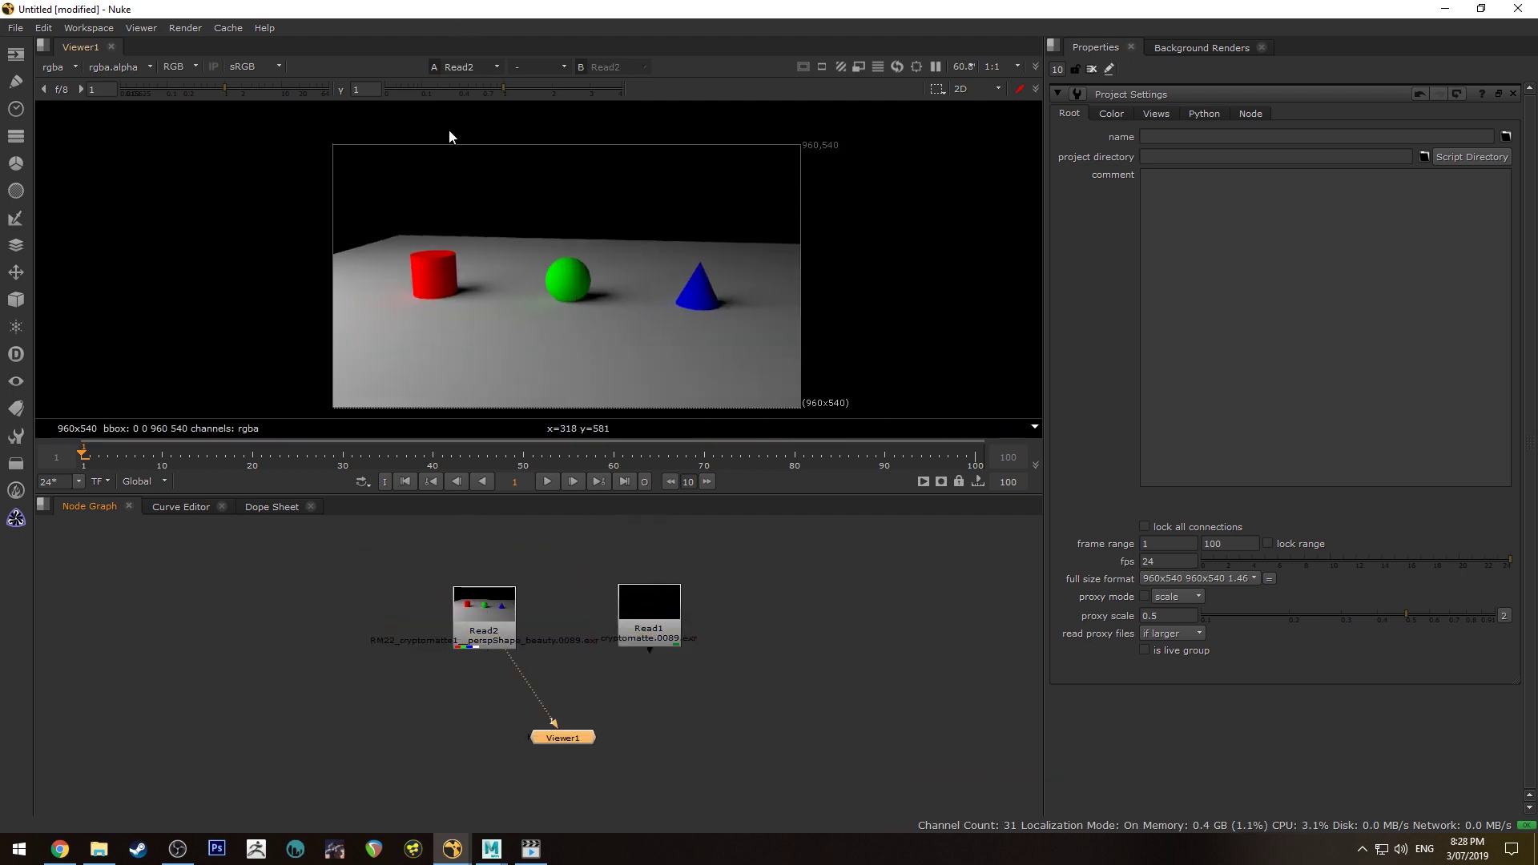
left_click(655, 615)
key("1")
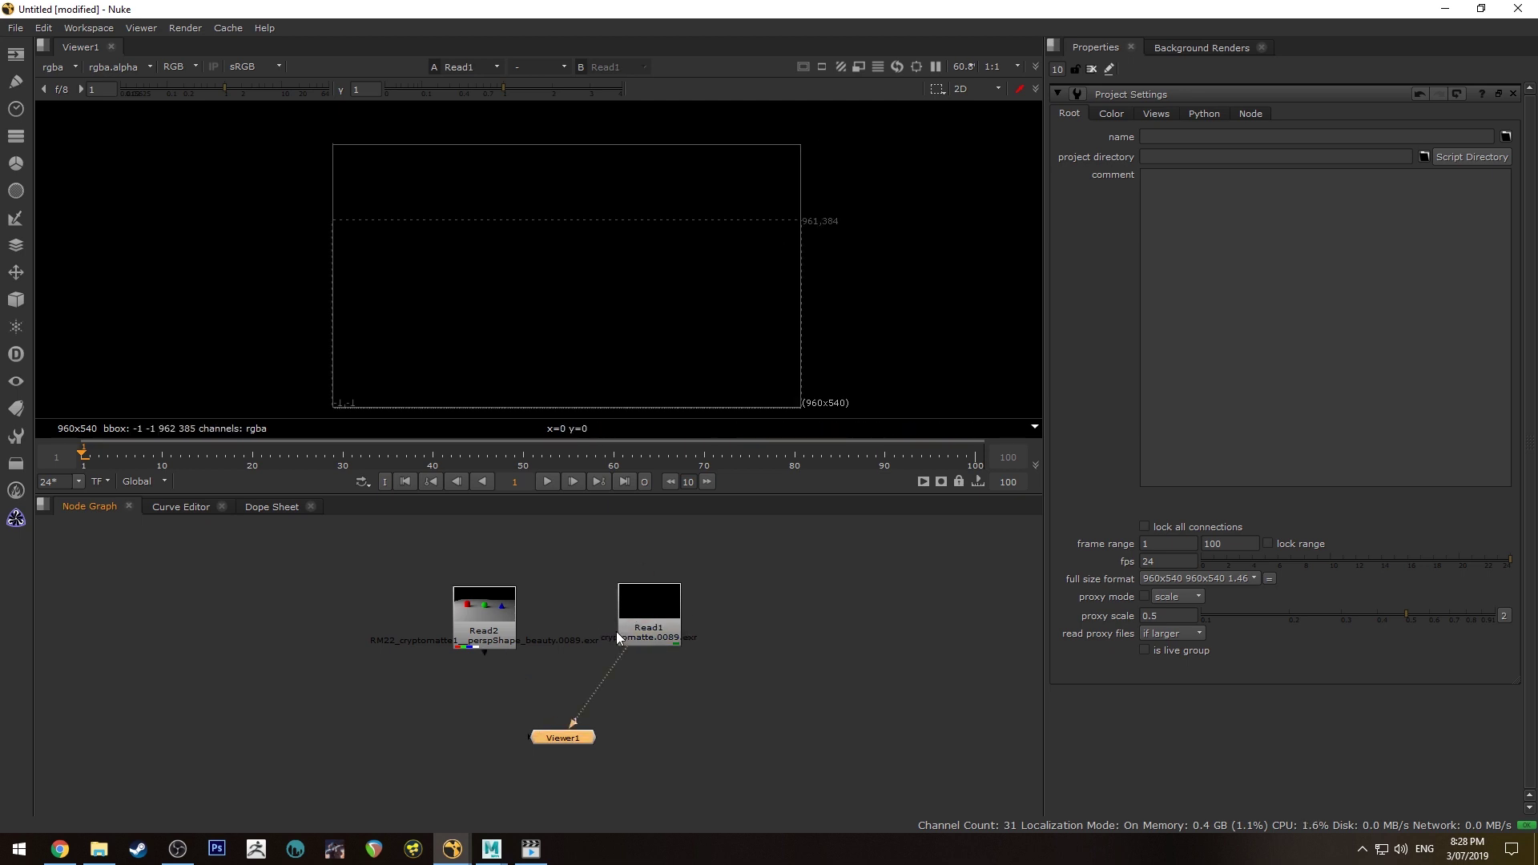
left_click_drag(575, 747, 576, 784)
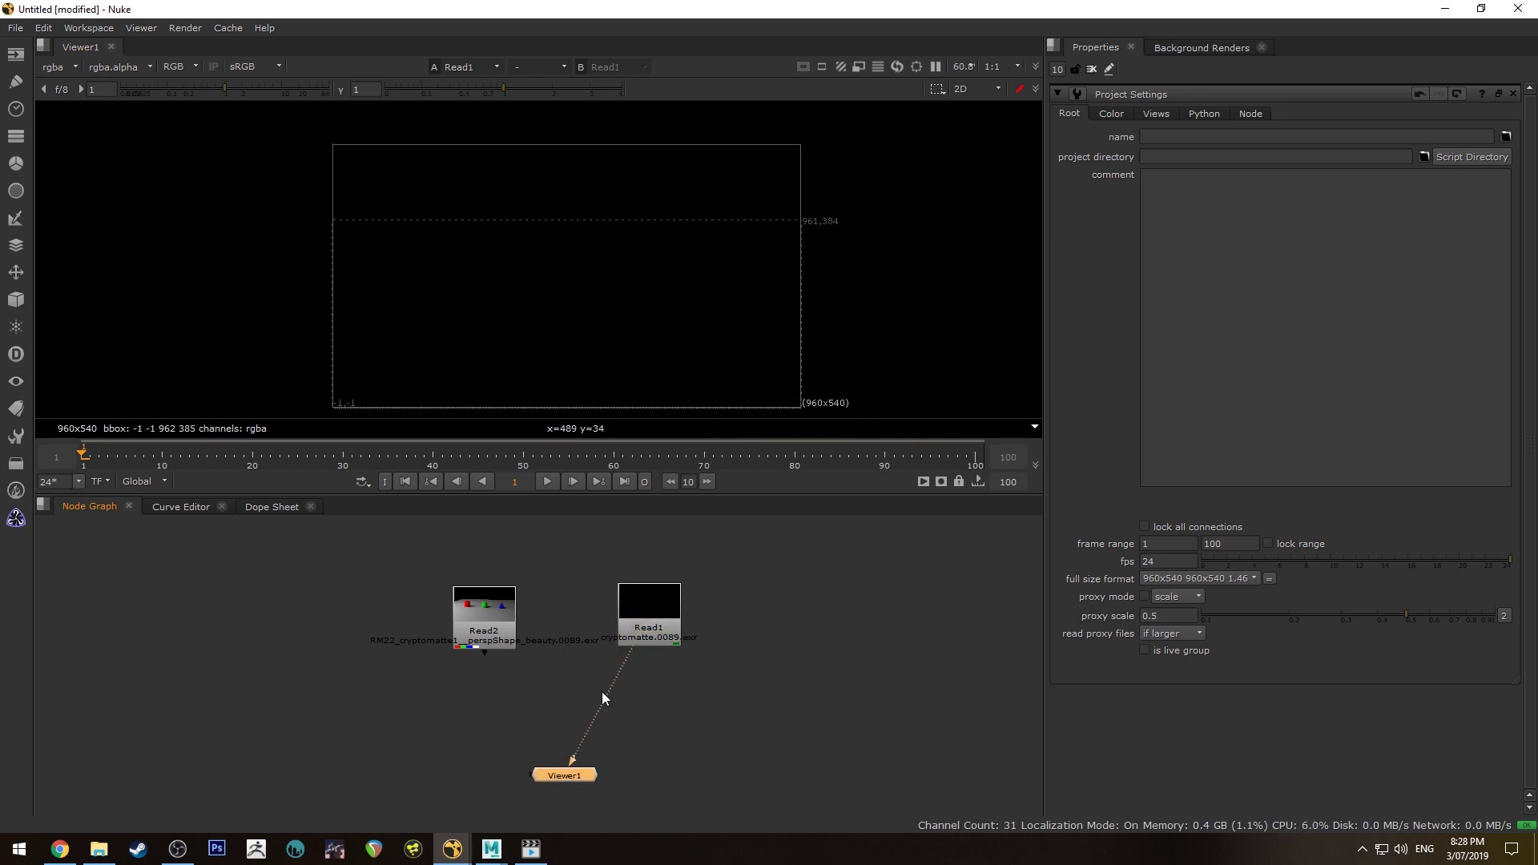
left_click(482, 617)
Add a Cryptomatte node below the cryptomatte Read1 node
key("1")
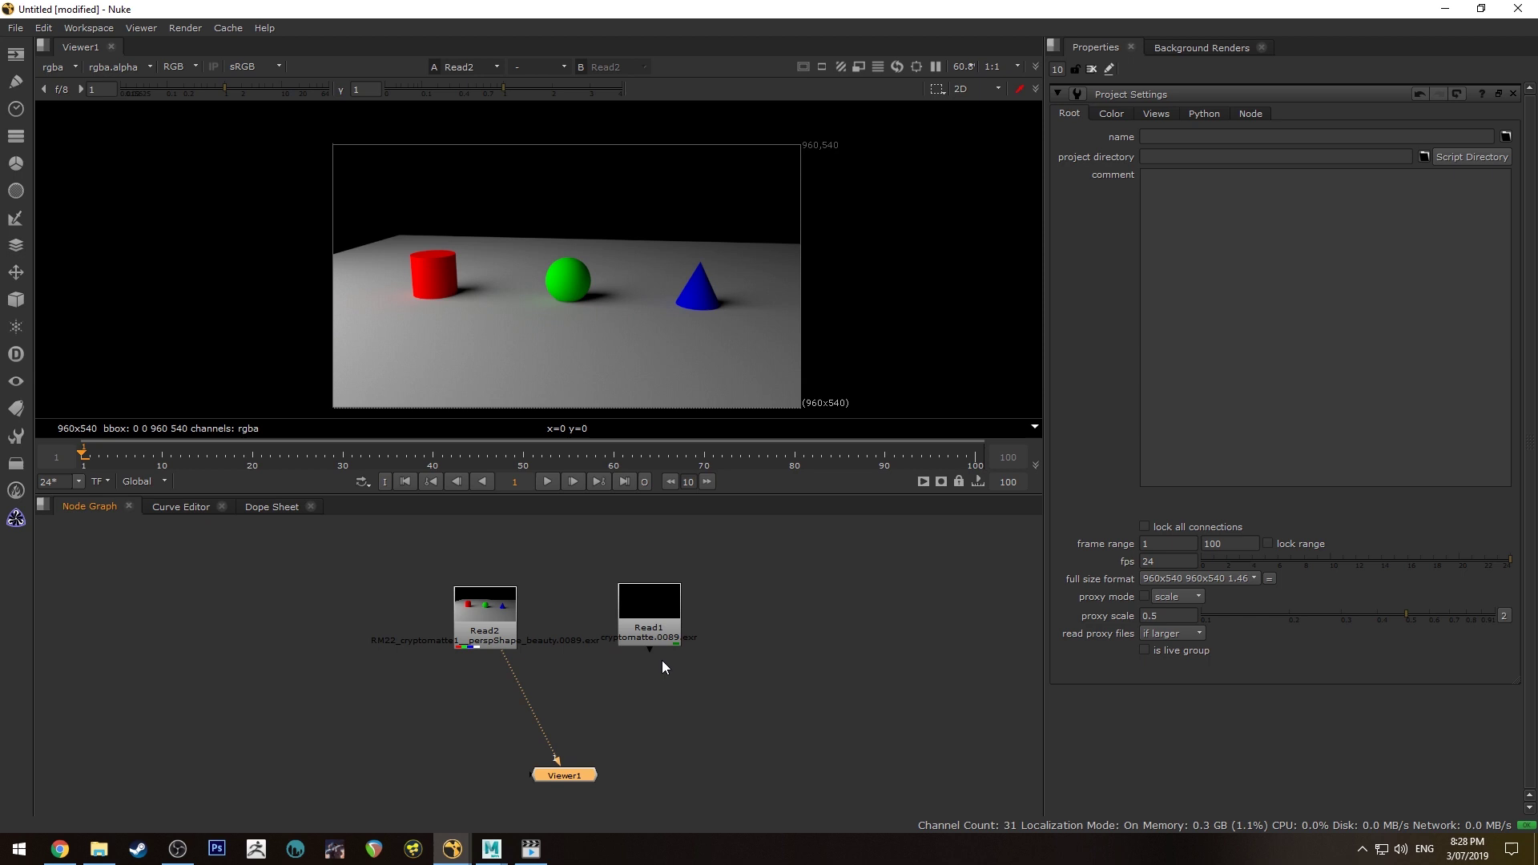
left_click(636, 633)
key("Tab")
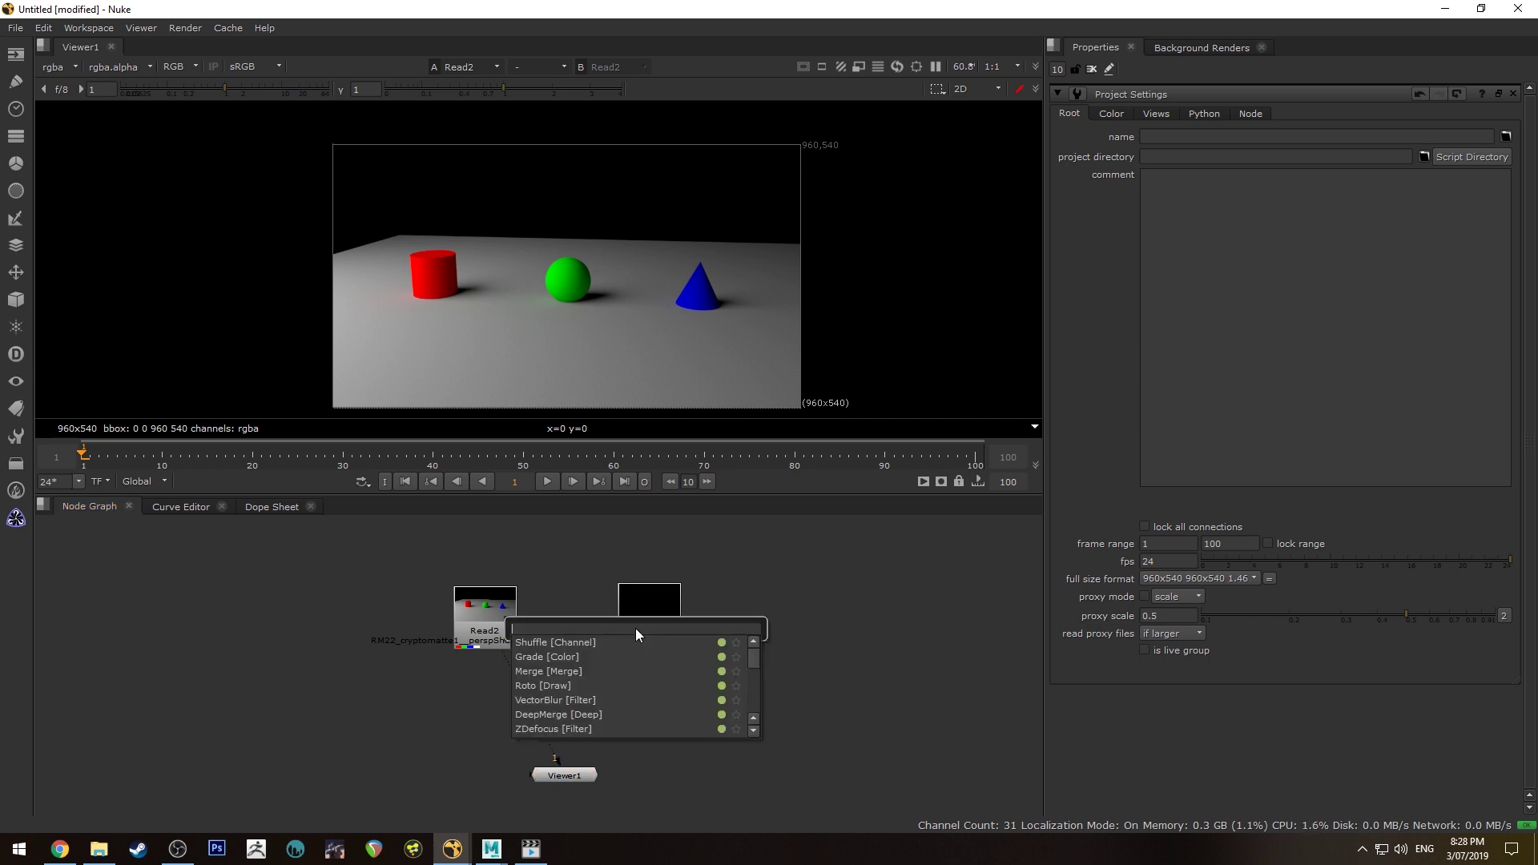
type("cry")
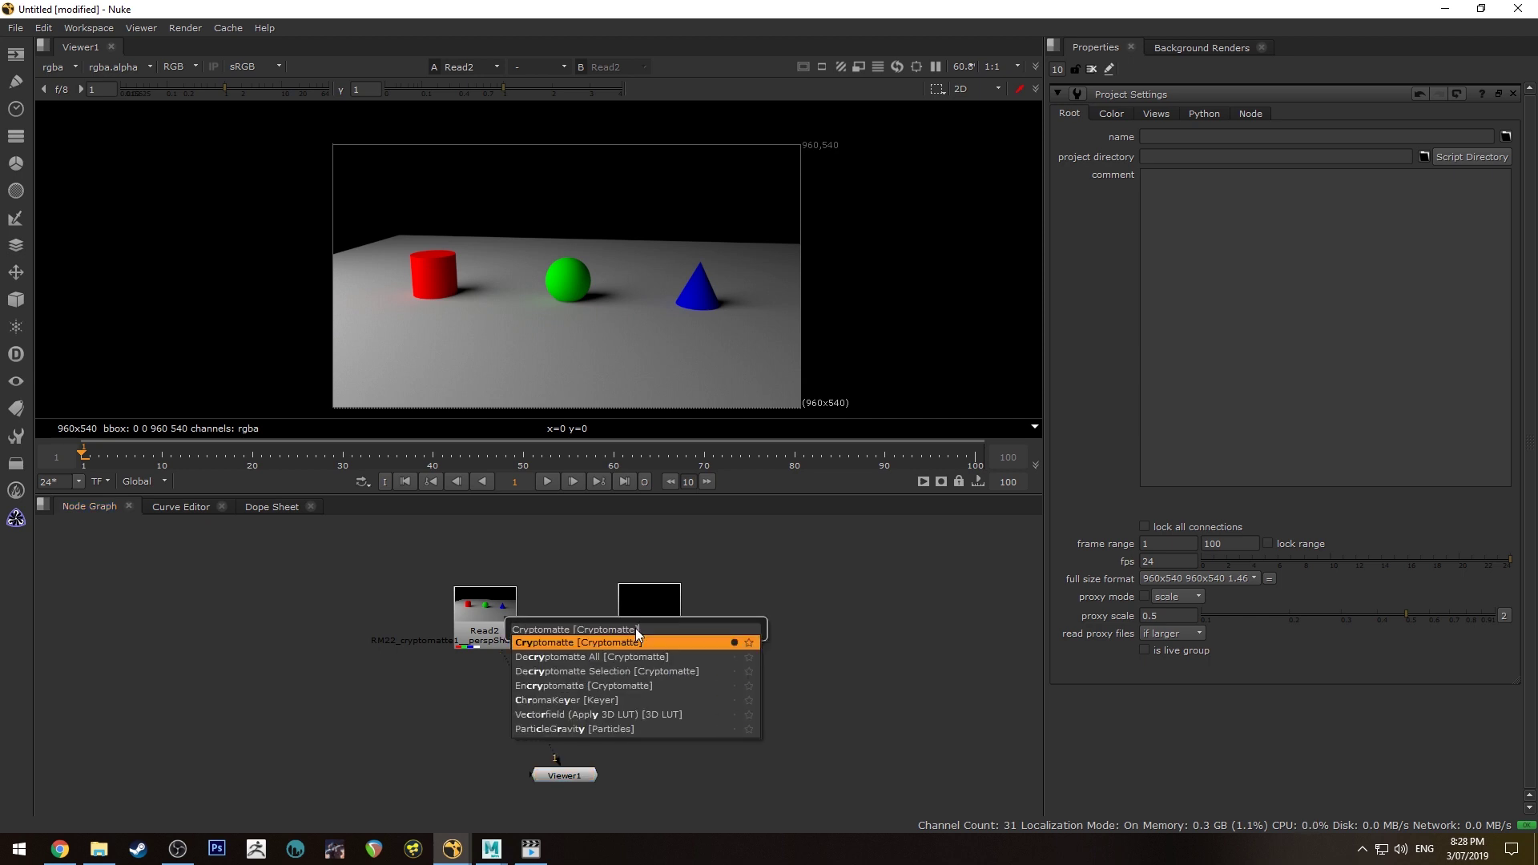
key("Return")
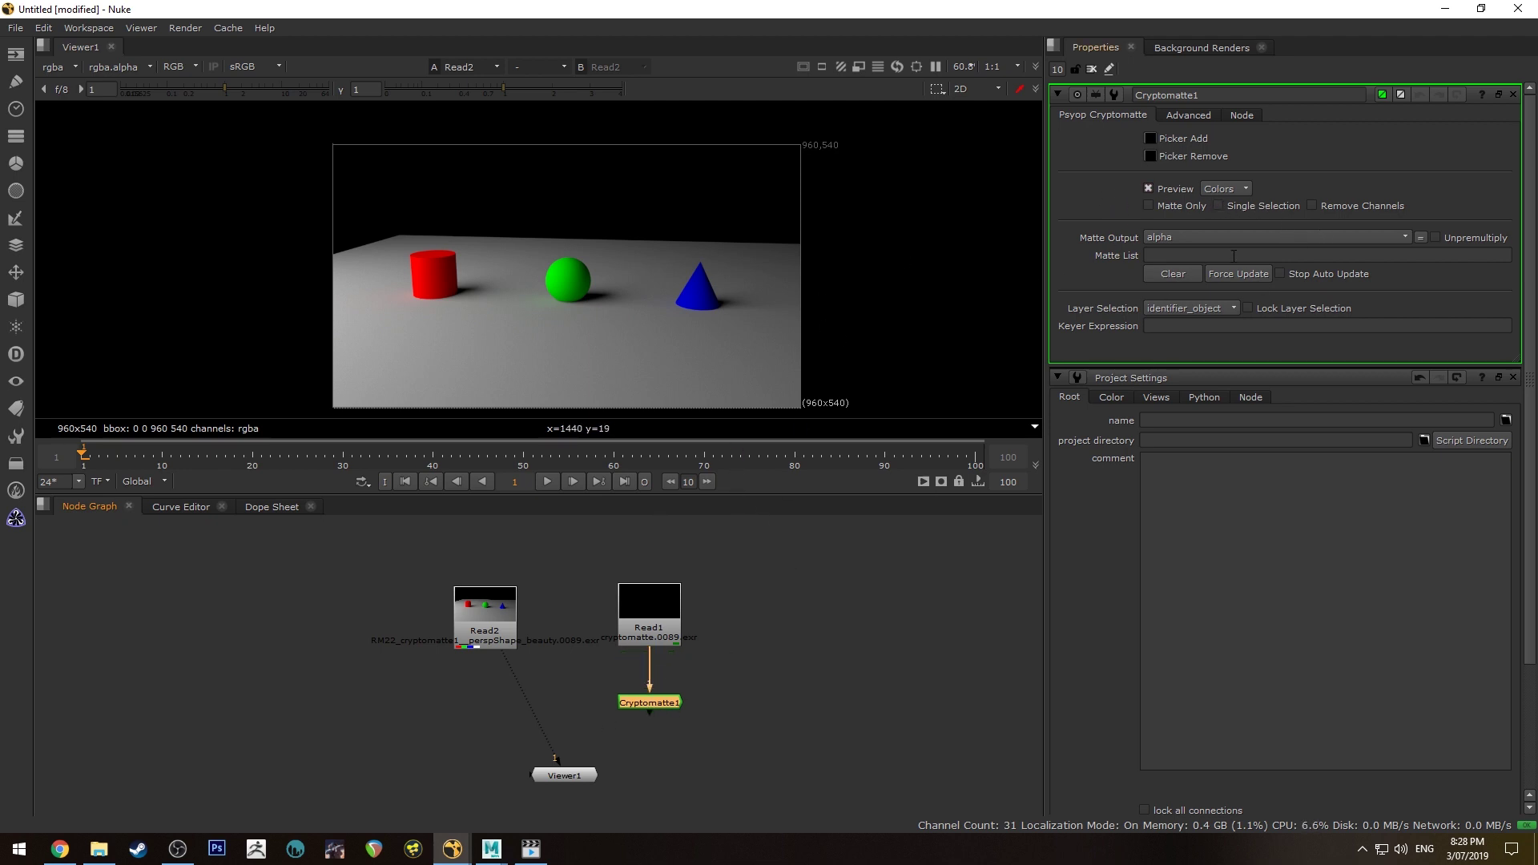
Limit the Properties bin to 1 panel and view Cryptomatte1's coloured matte preview
left_click(1056, 69)
type("1")
key("Return")
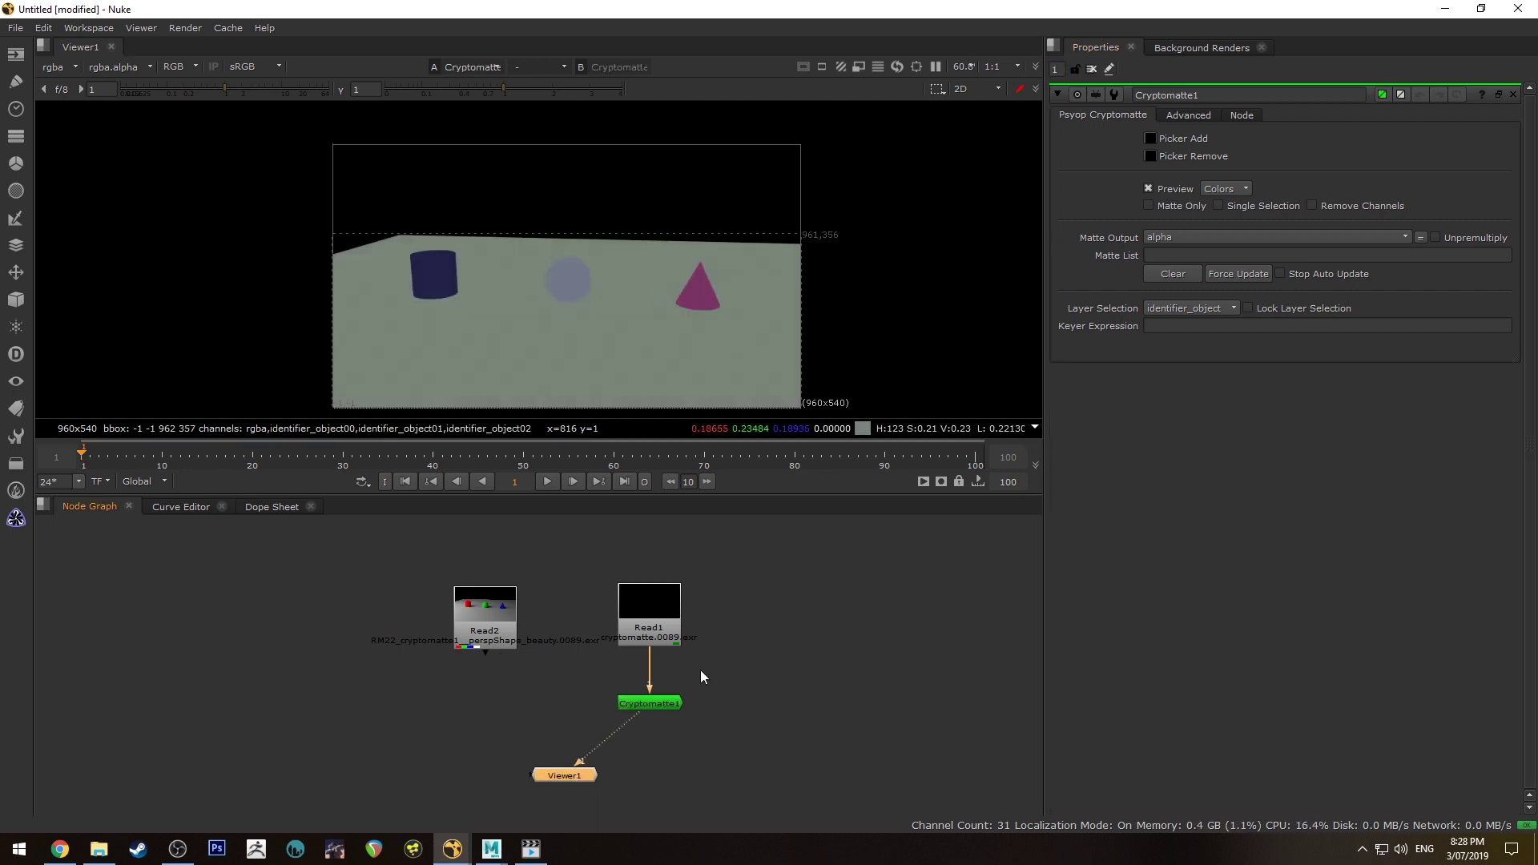
scroll(574, 309, "up", 4)
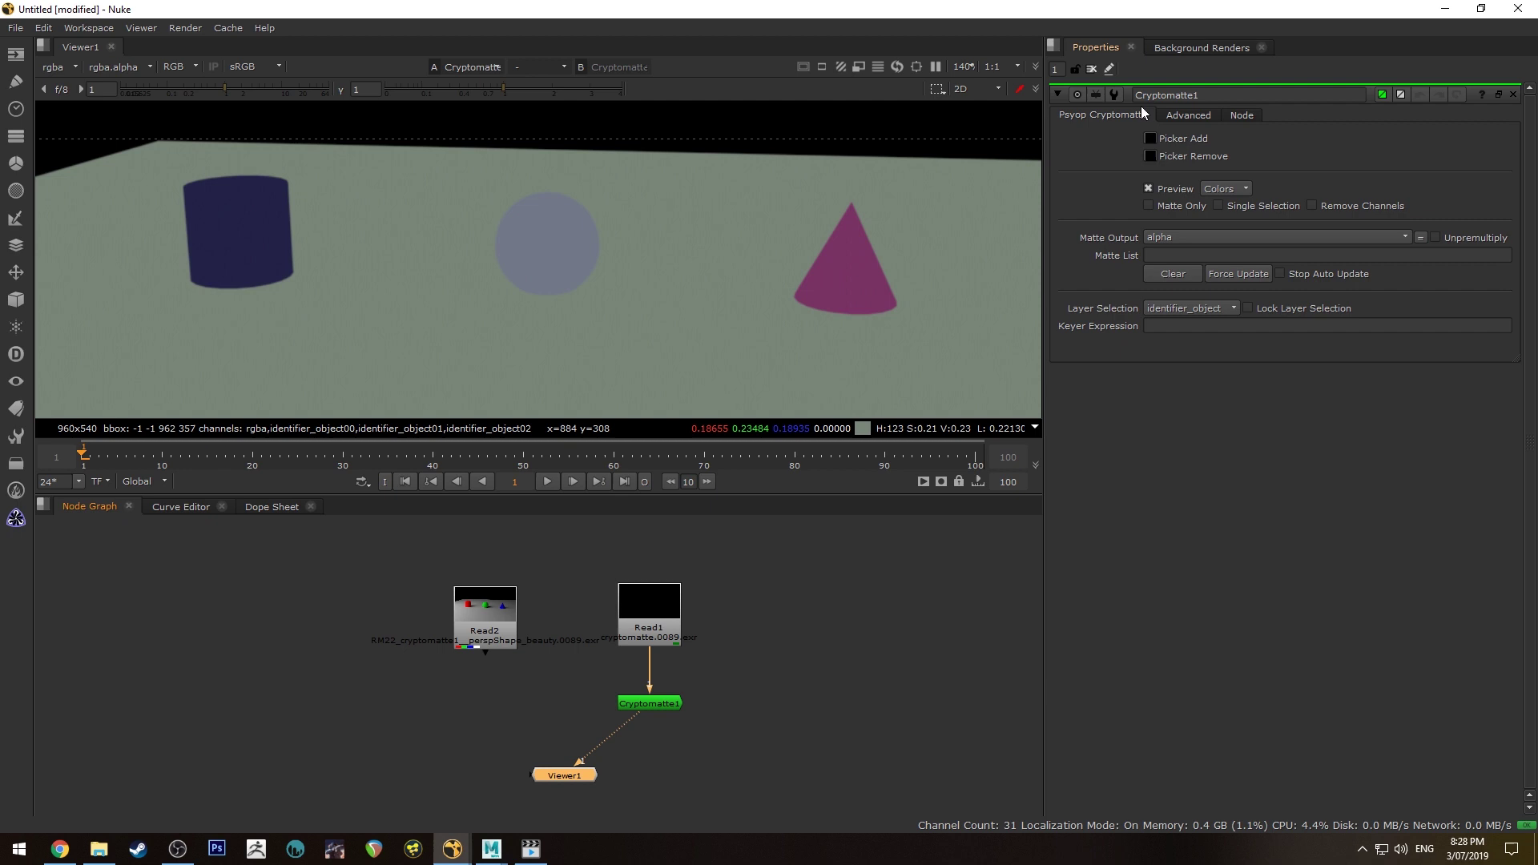
Add a Grade node under the beauty Read2 and space out the nodes
left_click(476, 630)
key("Tab")
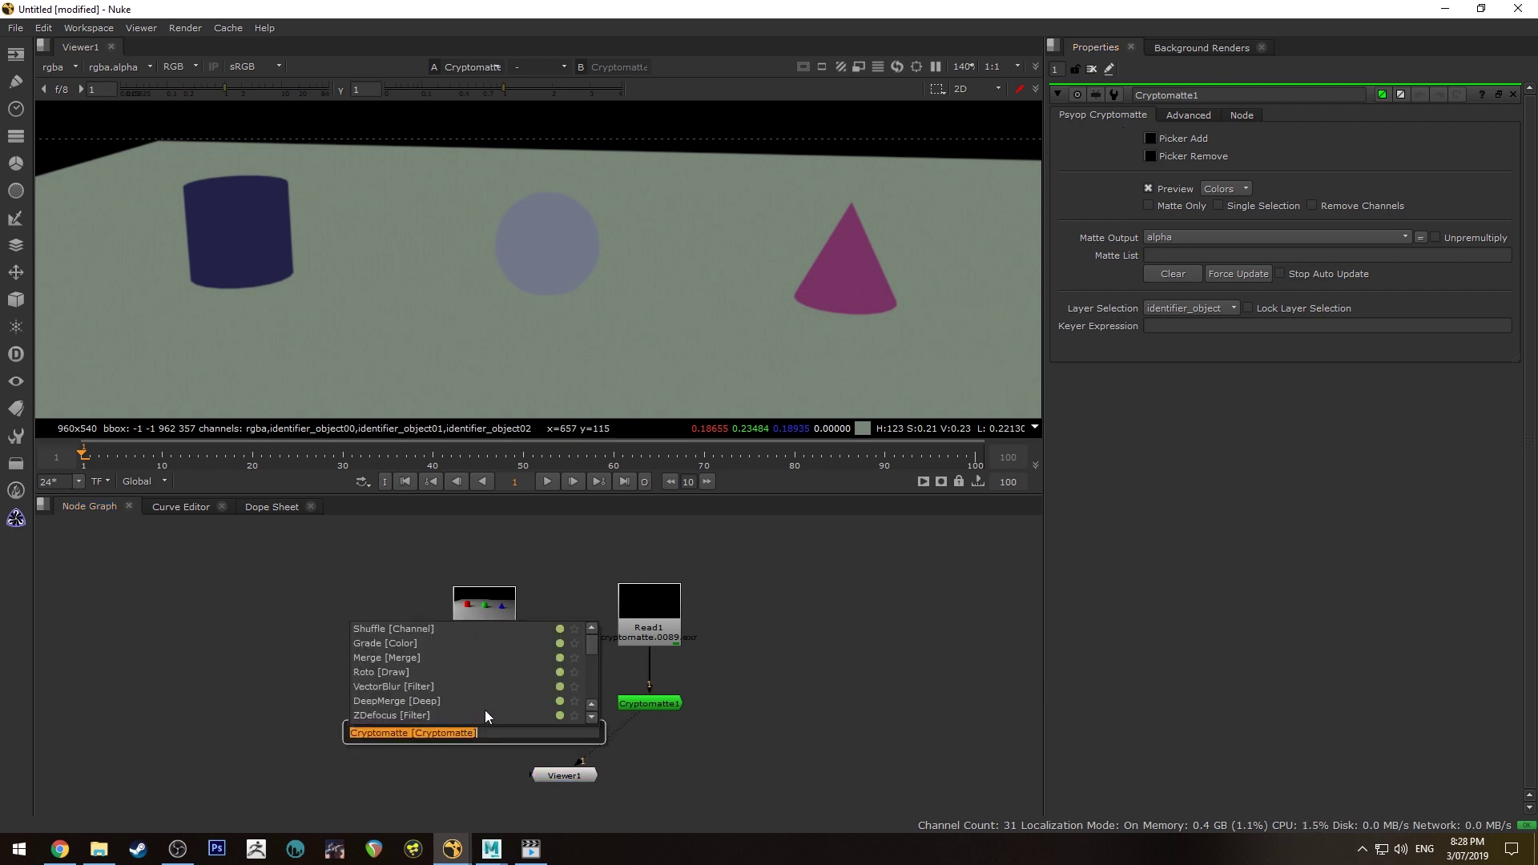
type("grade")
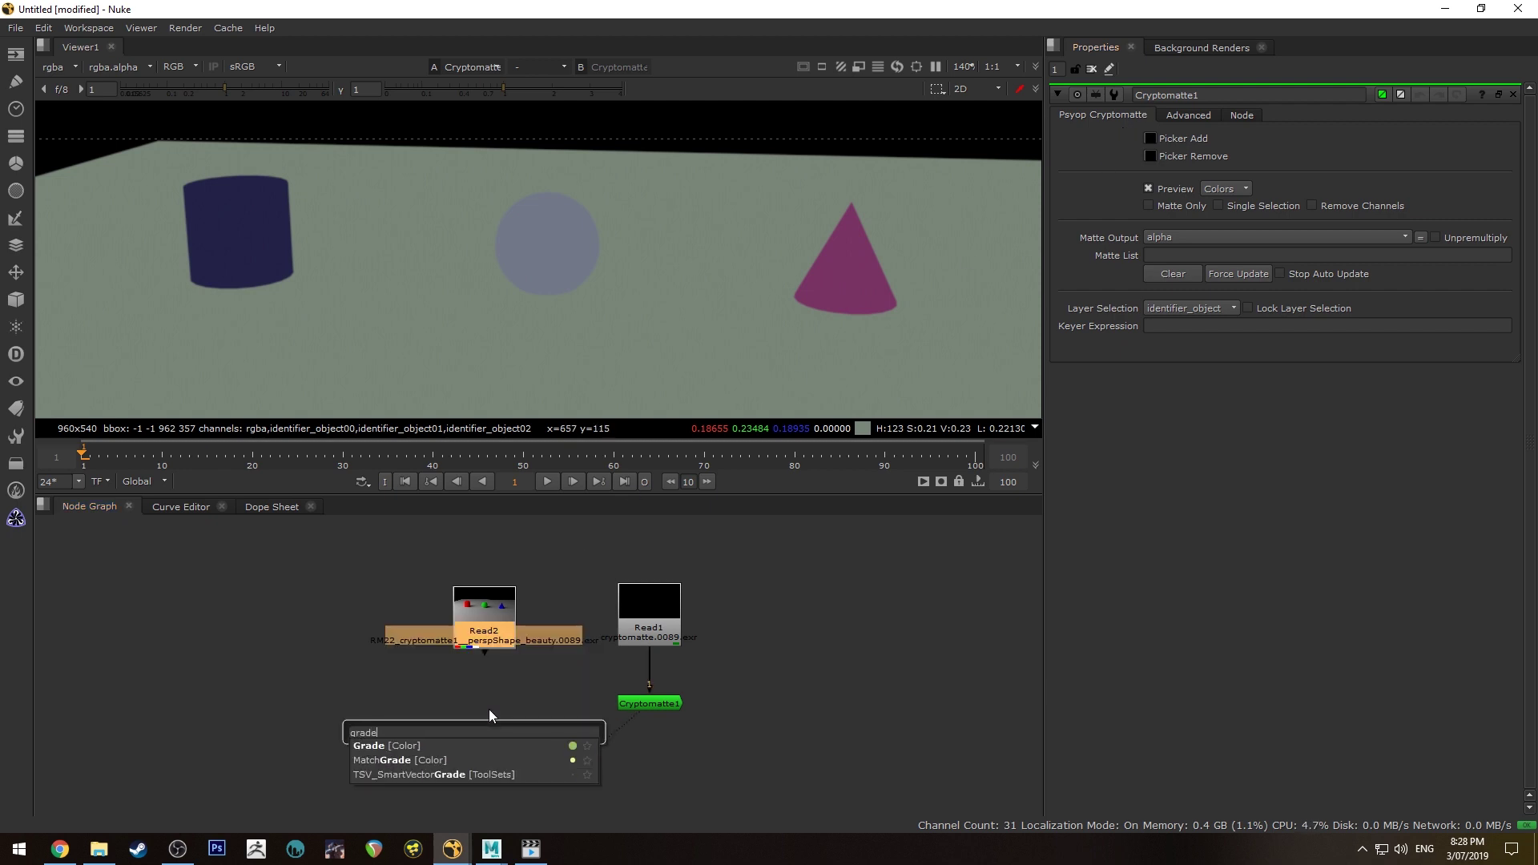
key("Return")
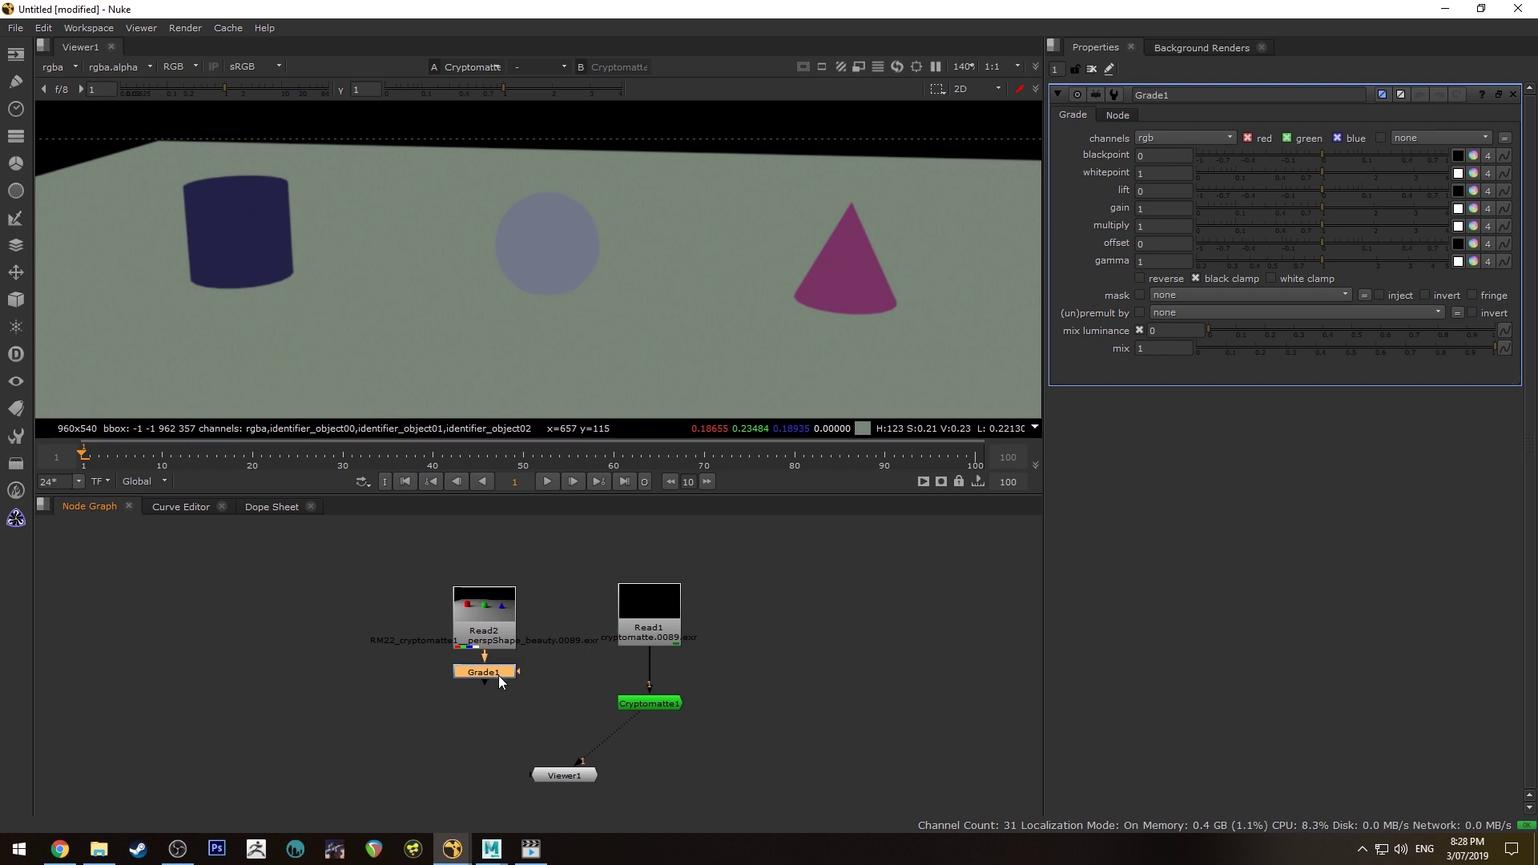
left_click_drag(498, 680, 500, 695)
left_click_drag(564, 775, 578, 814)
Pick the cone and sphere into Cryptomatte1's matte, then remove the sphere, leaving pConeShape1
left_click(655, 705)
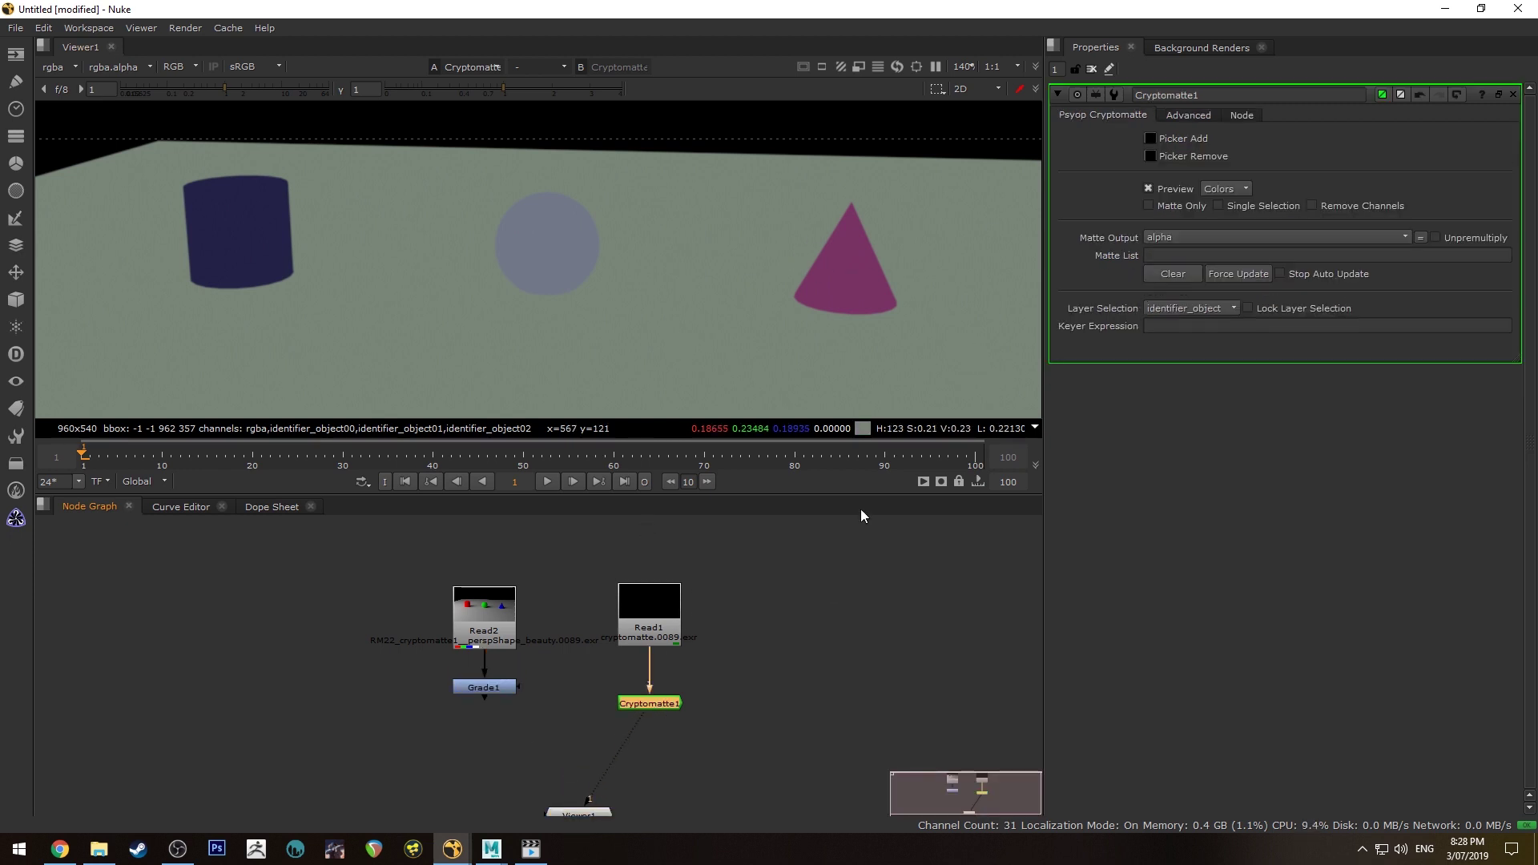
left_click(1151, 137)
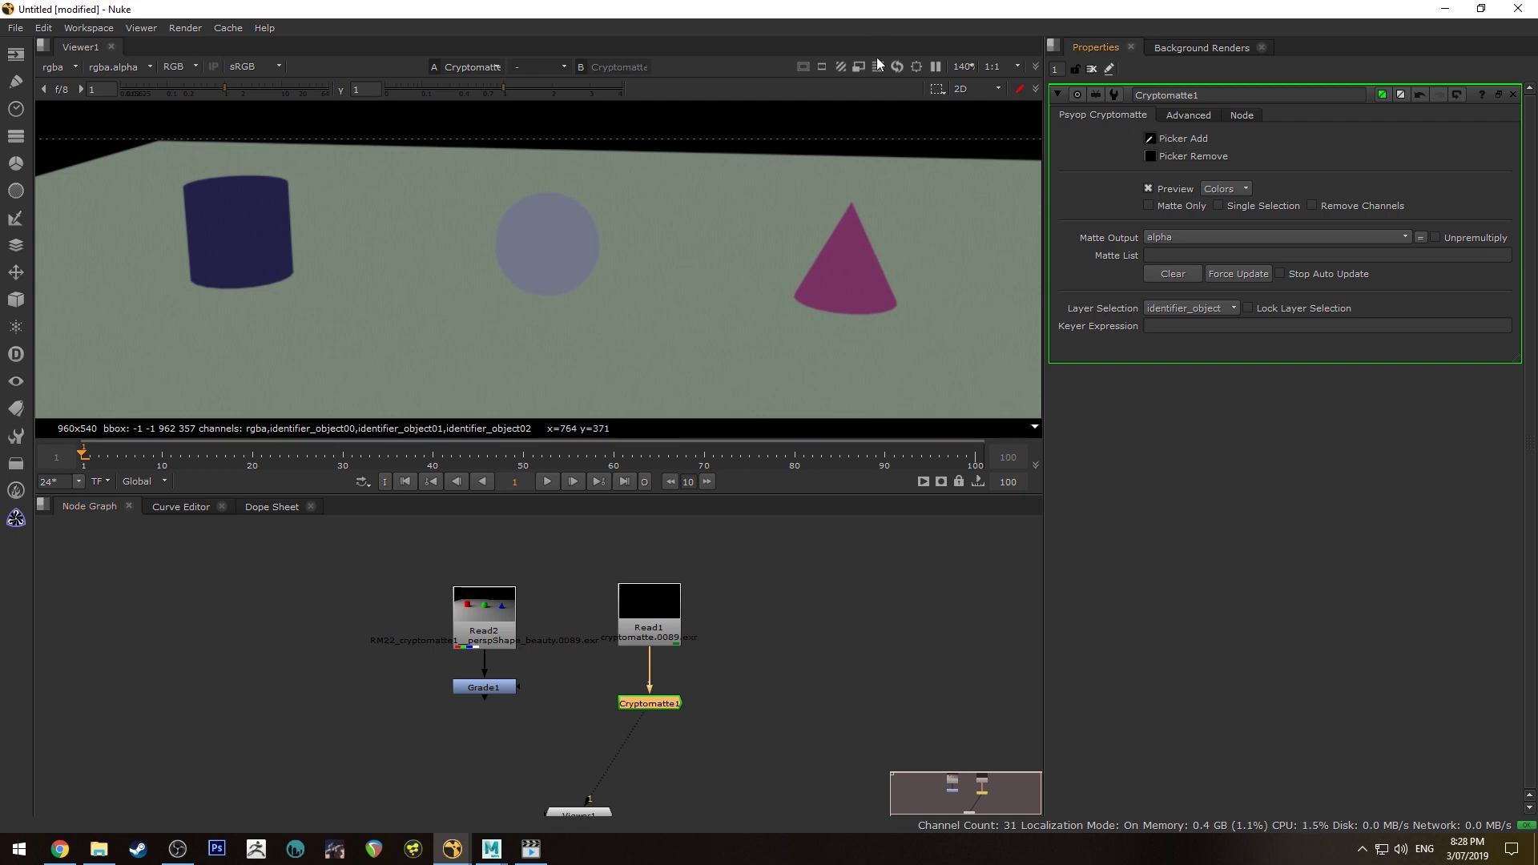
left_click(854, 265, "ctrl")
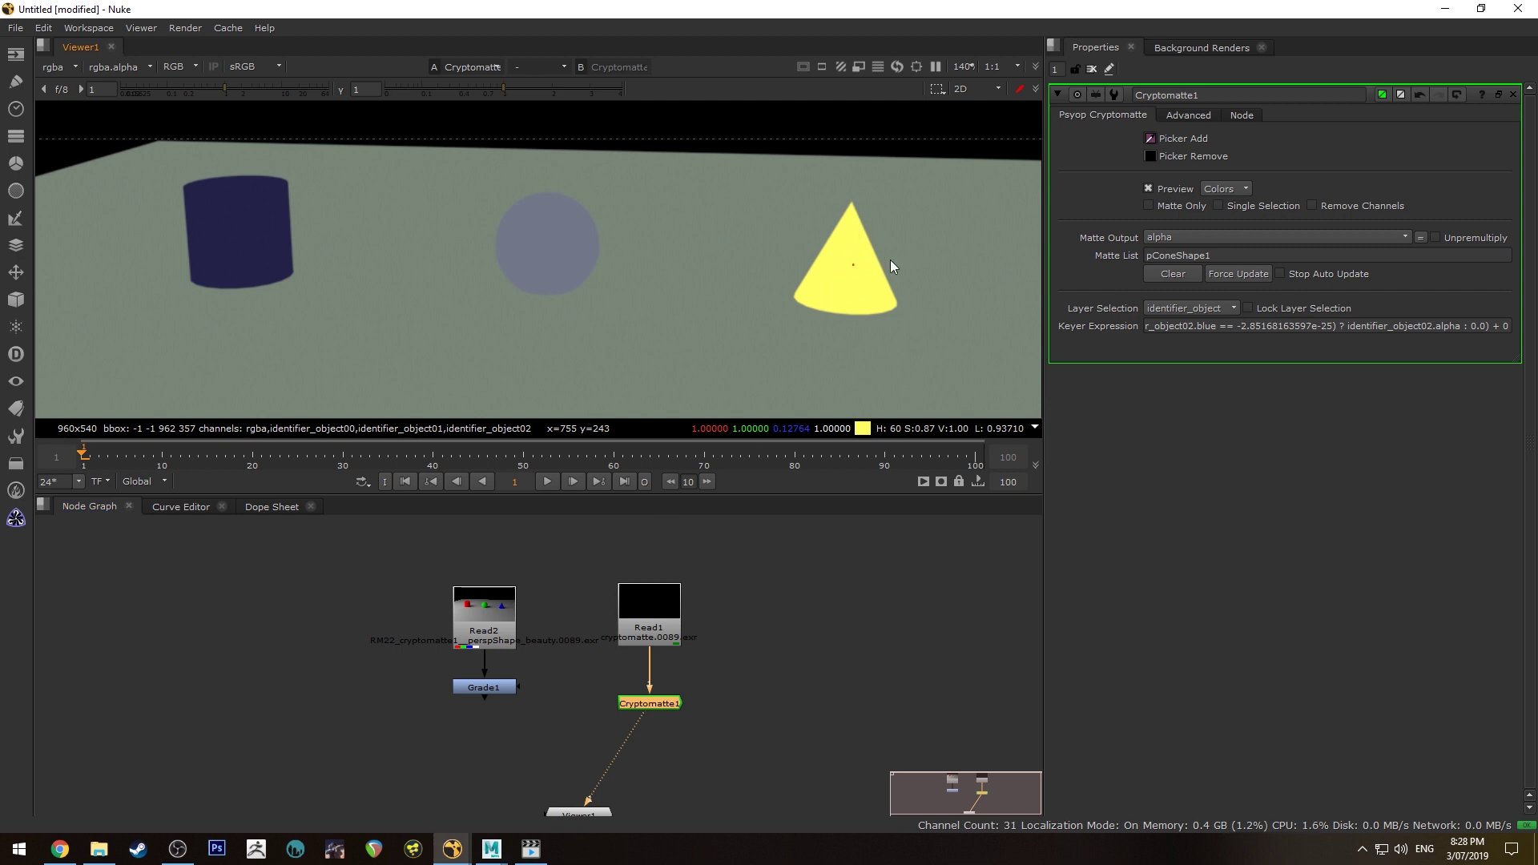
left_click(565, 242, "ctrl")
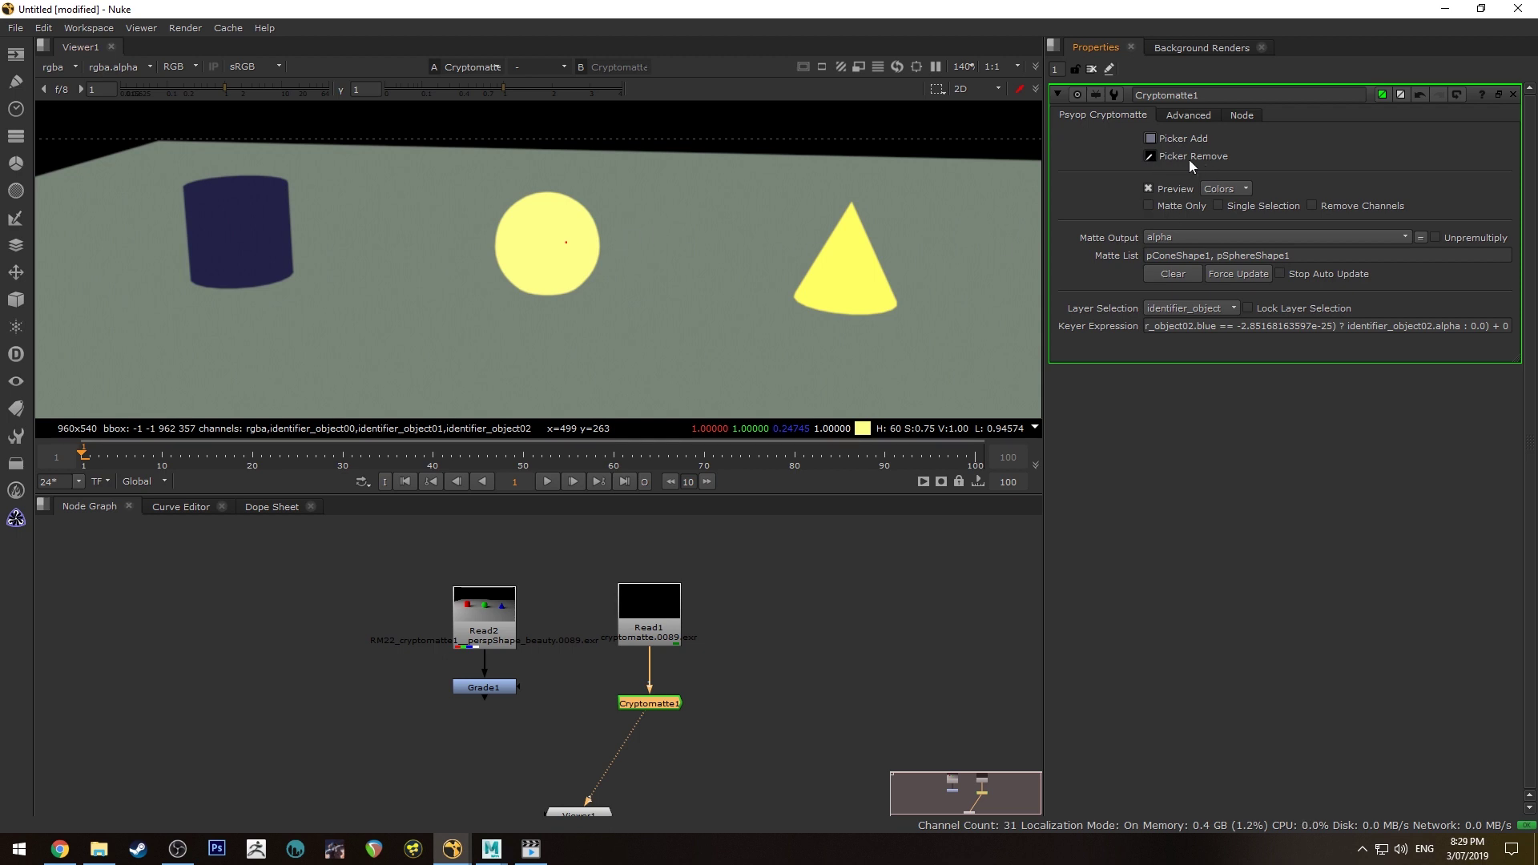
left_click(561, 249, "ctrl")
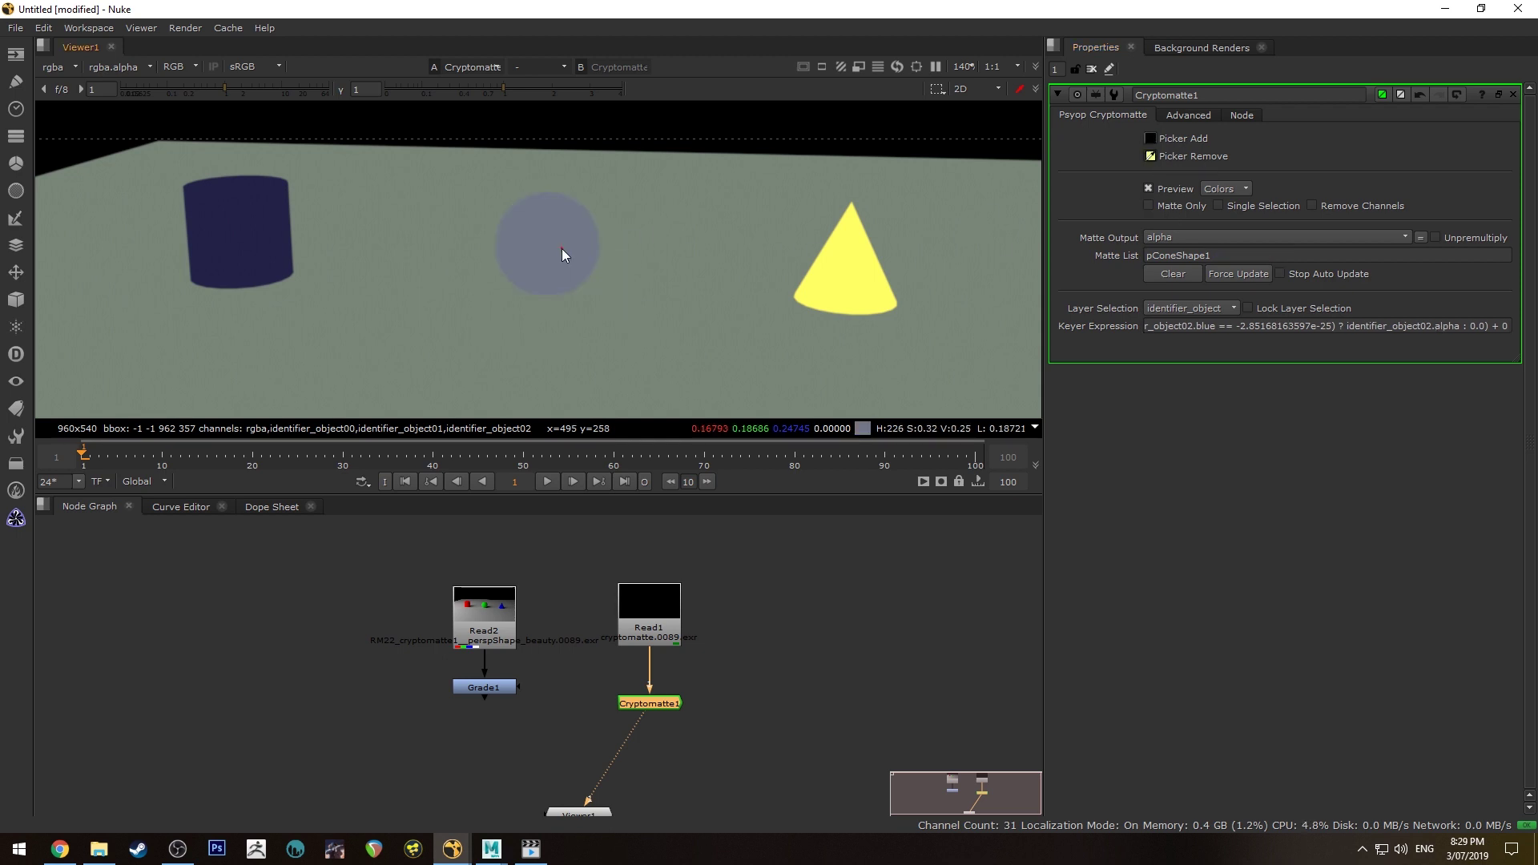
Cycle Cryptomatte1's Preview through None and Edges, ending on Colors with the cone highlighted yellow
left_click(1153, 155)
left_click(1237, 189)
left_click(1218, 222)
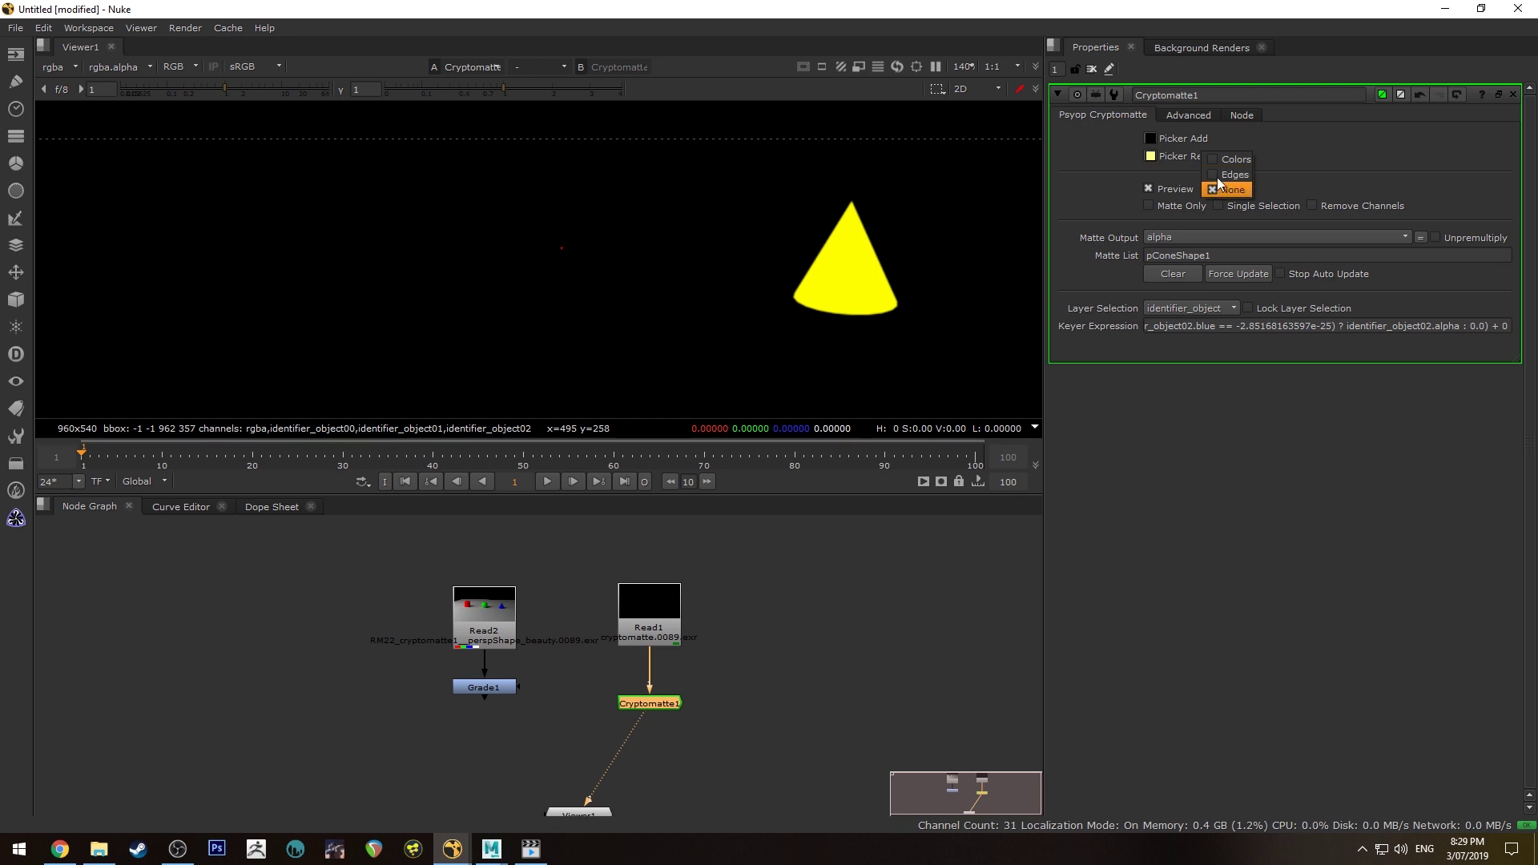
left_click(1219, 174)
left_click(1213, 189)
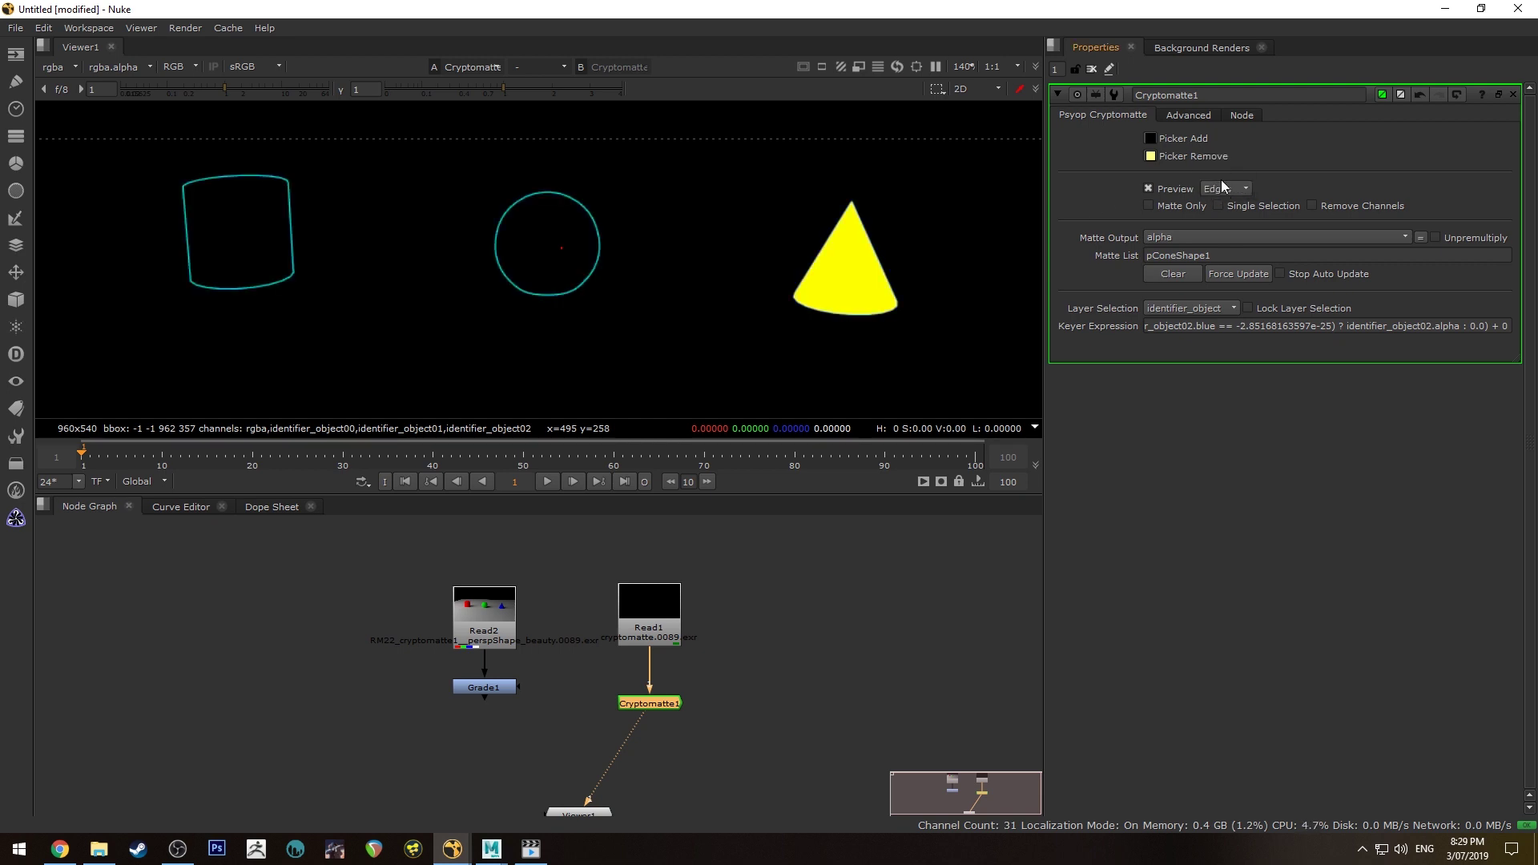
left_click(1233, 177)
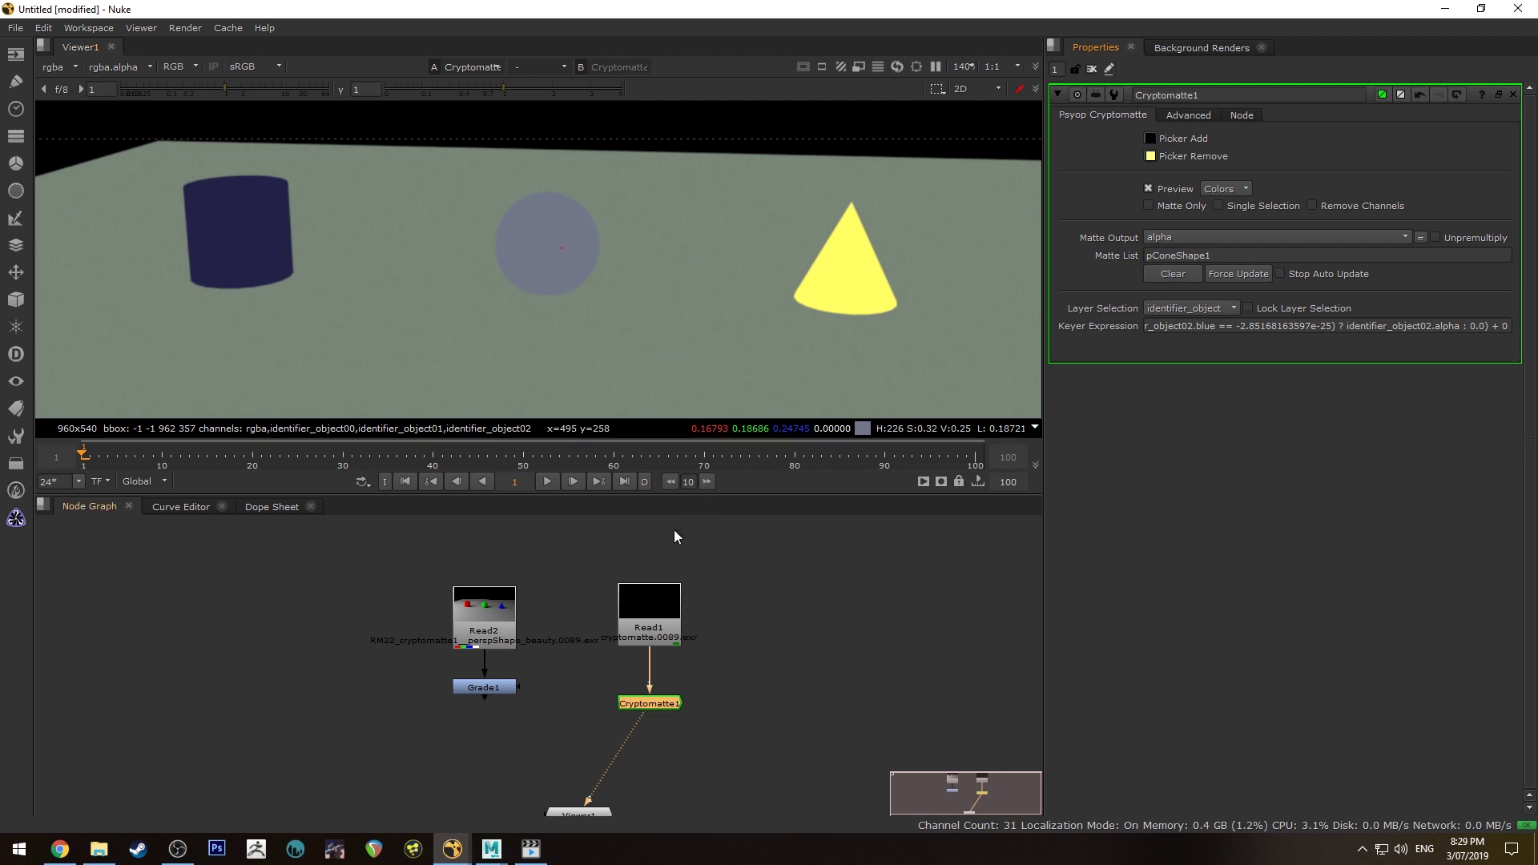
scroll(854, 277, "down", 5)
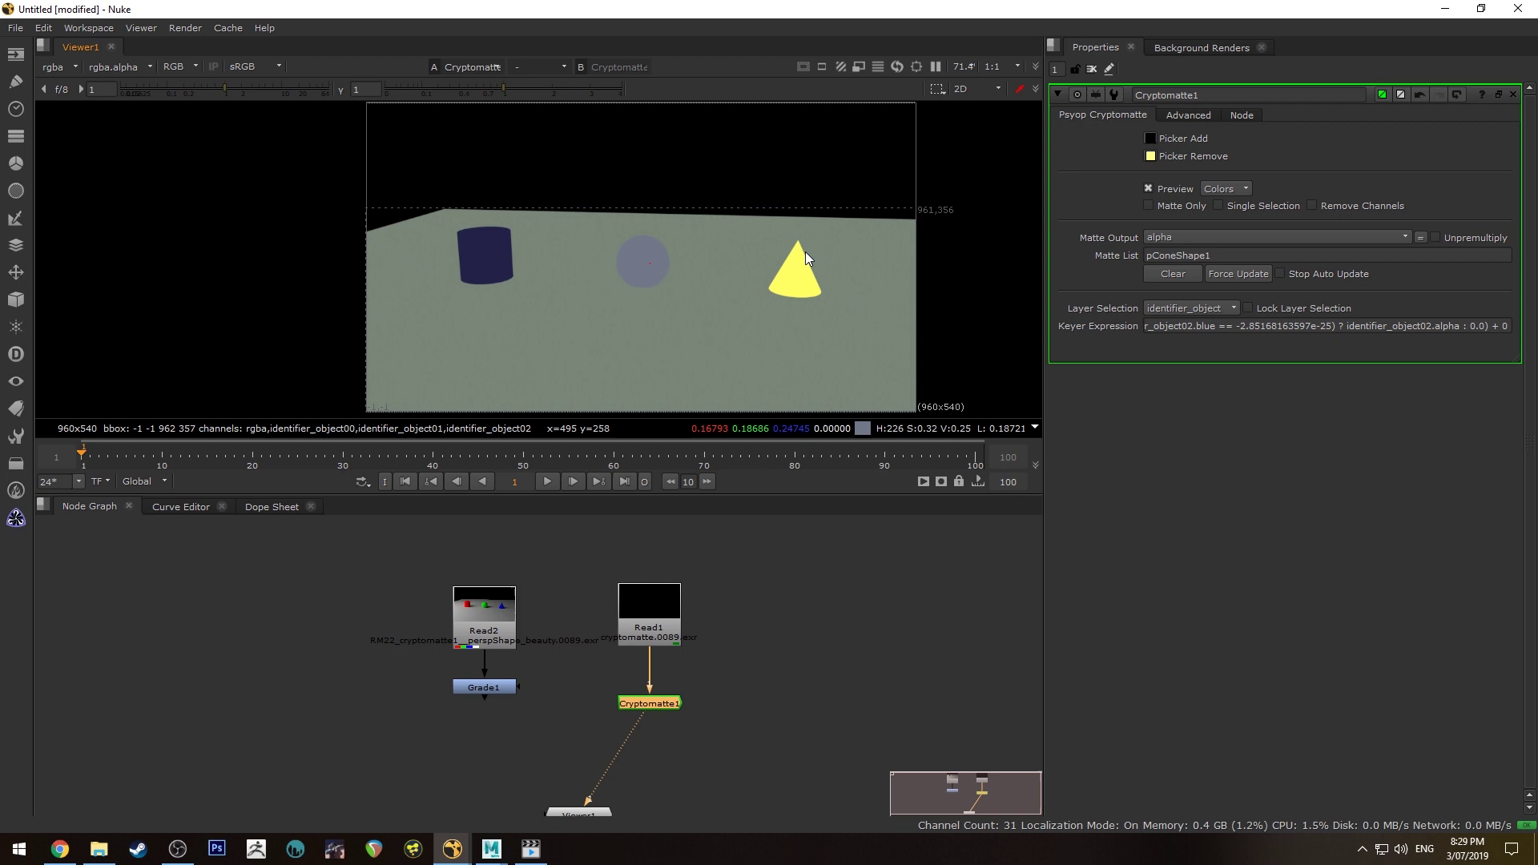
left_click(1233, 186)
left_click(1234, 225)
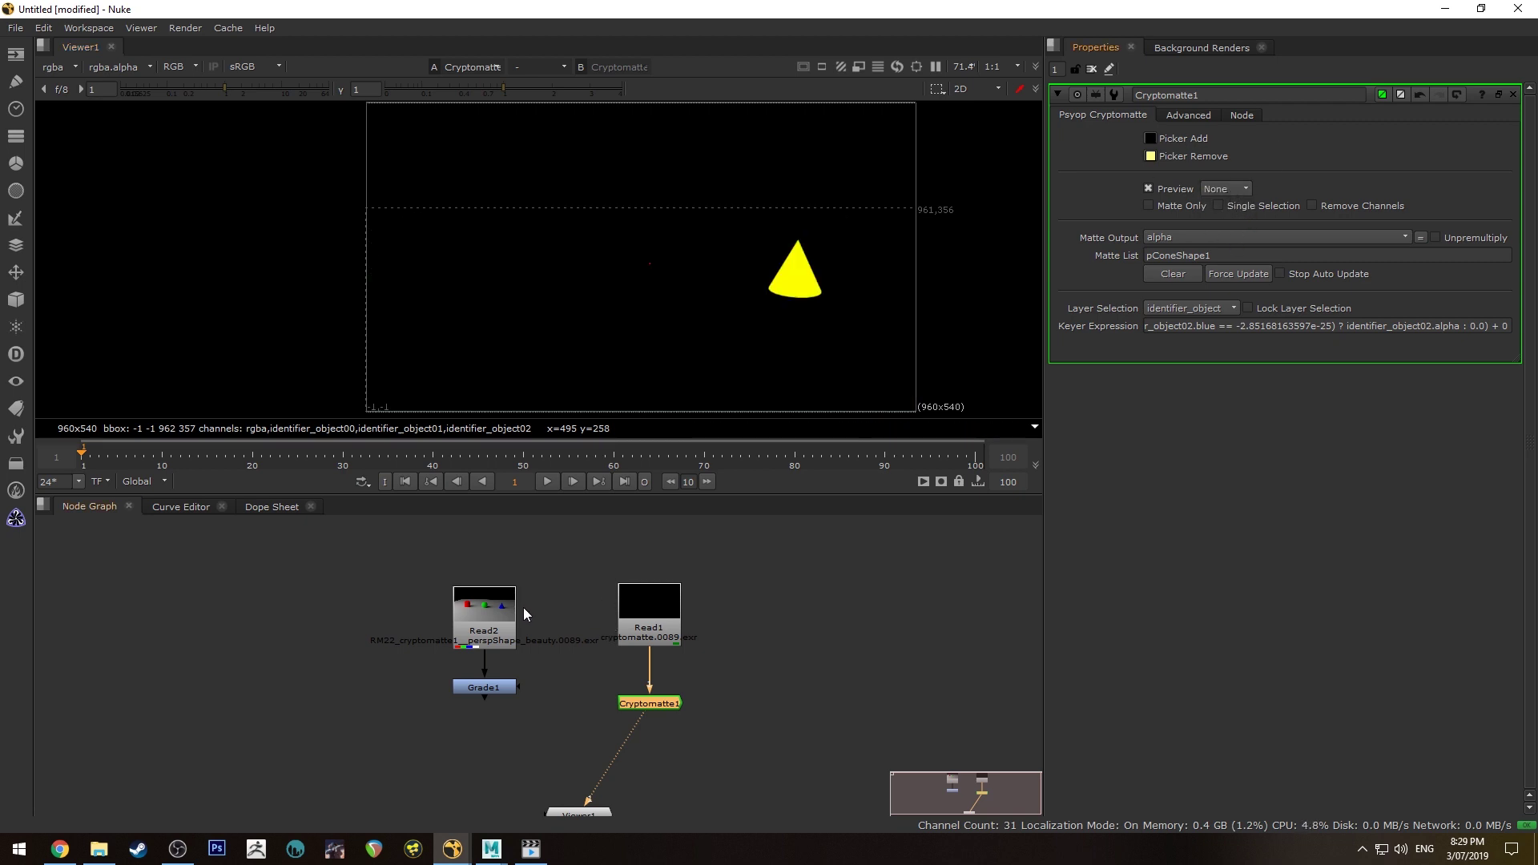
left_click(1228, 189)
left_click(1234, 160)
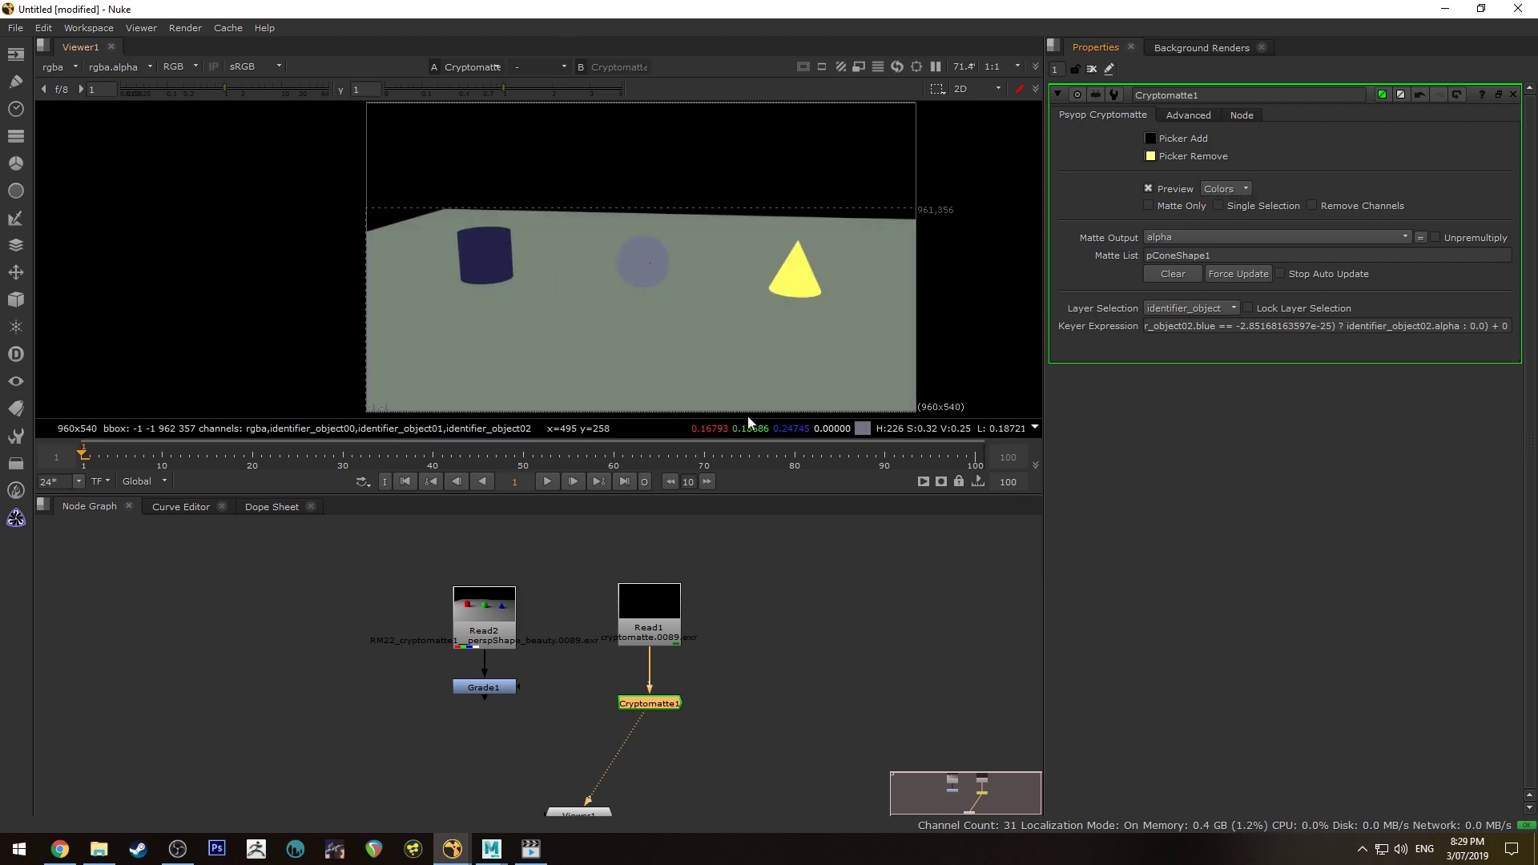
View Read2's beauty render, add the red cylinder to the Matte List, and reopen Cryptomatte1's settings
left_click(456, 616)
key("1")
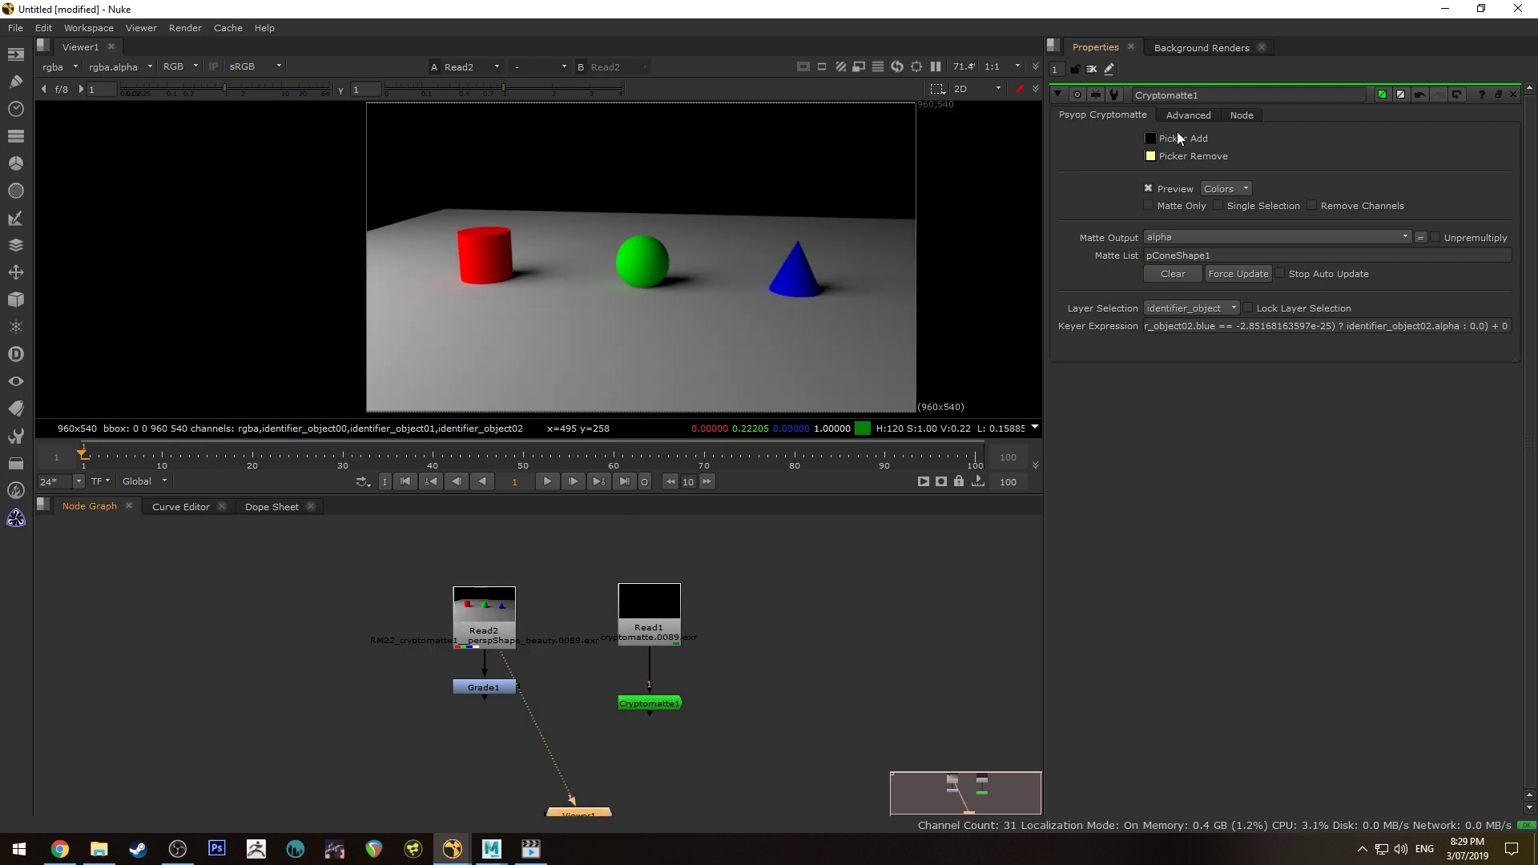
left_click(1151, 140)
left_click(483, 247, "ctrl")
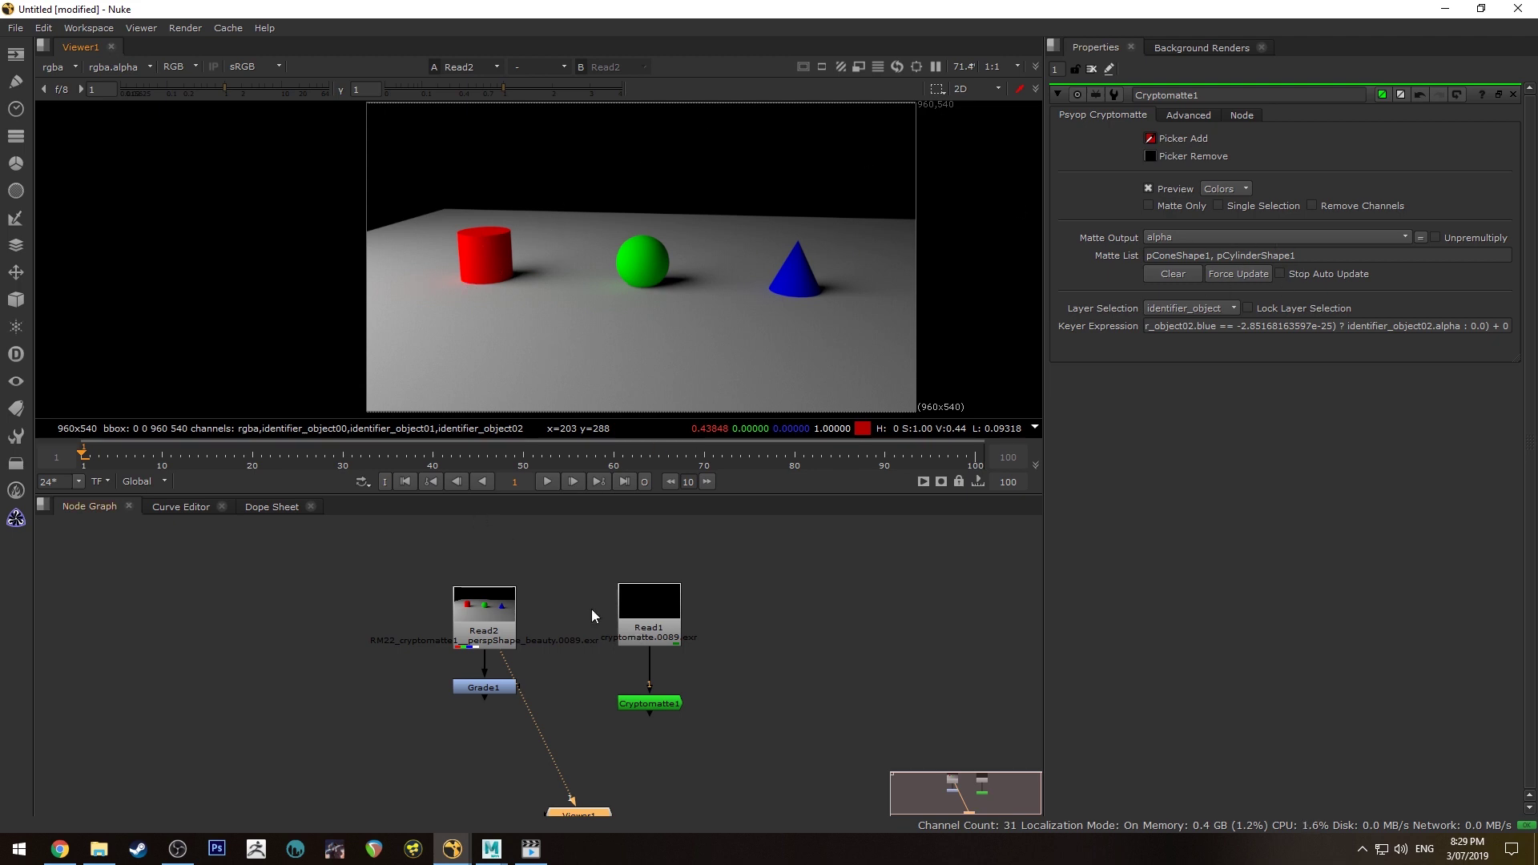
left_click(638, 623)
left_click(657, 705)
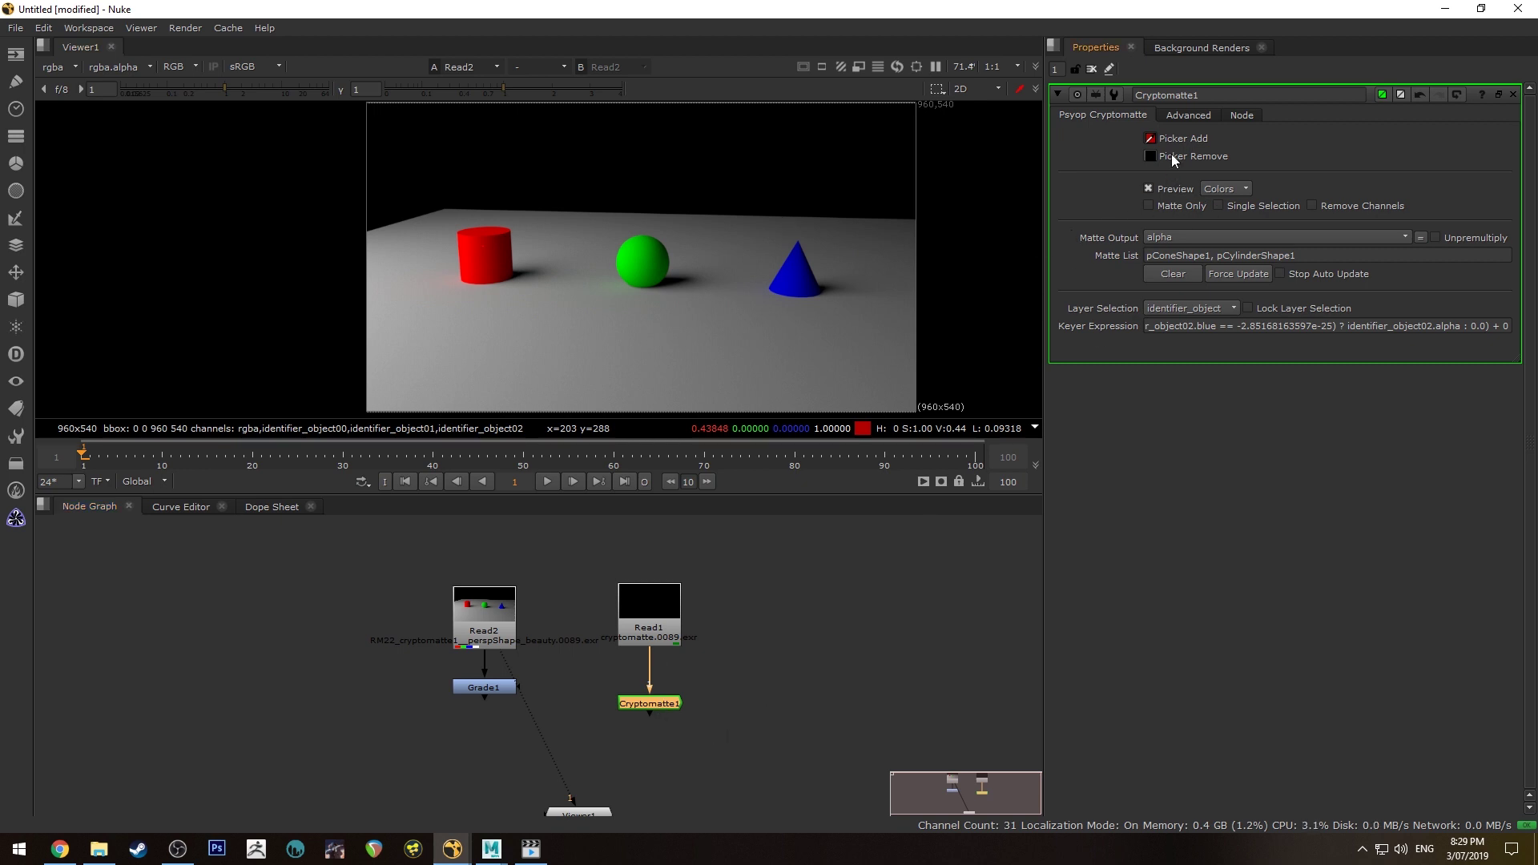
Remove the cylinder from the matte and place Grade1 level with Cryptomatte1
left_click(1151, 155)
left_click(503, 253, "ctrl")
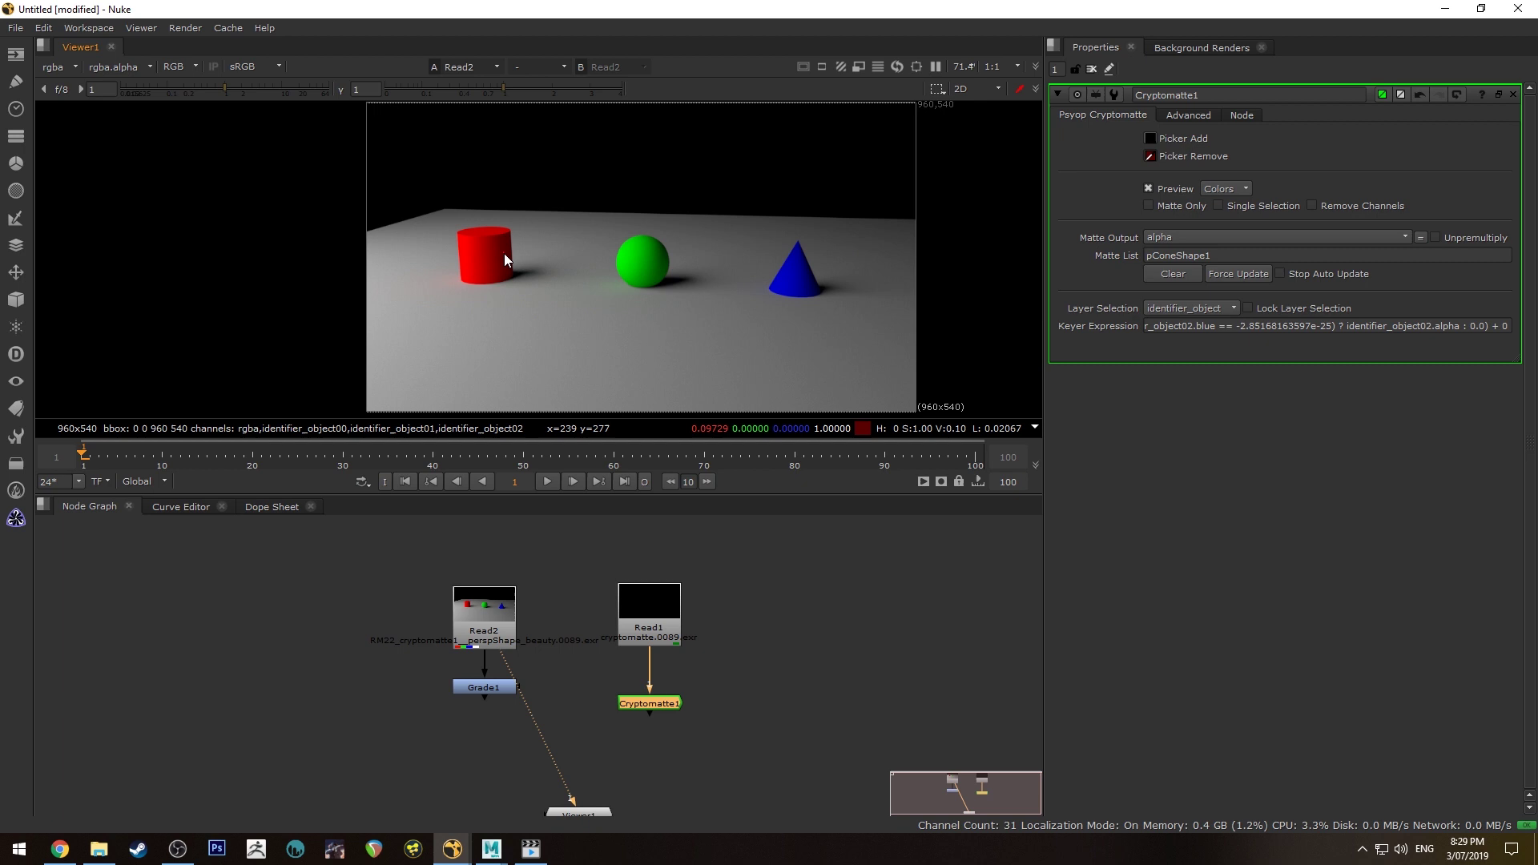
left_click_drag(513, 687, 519, 719)
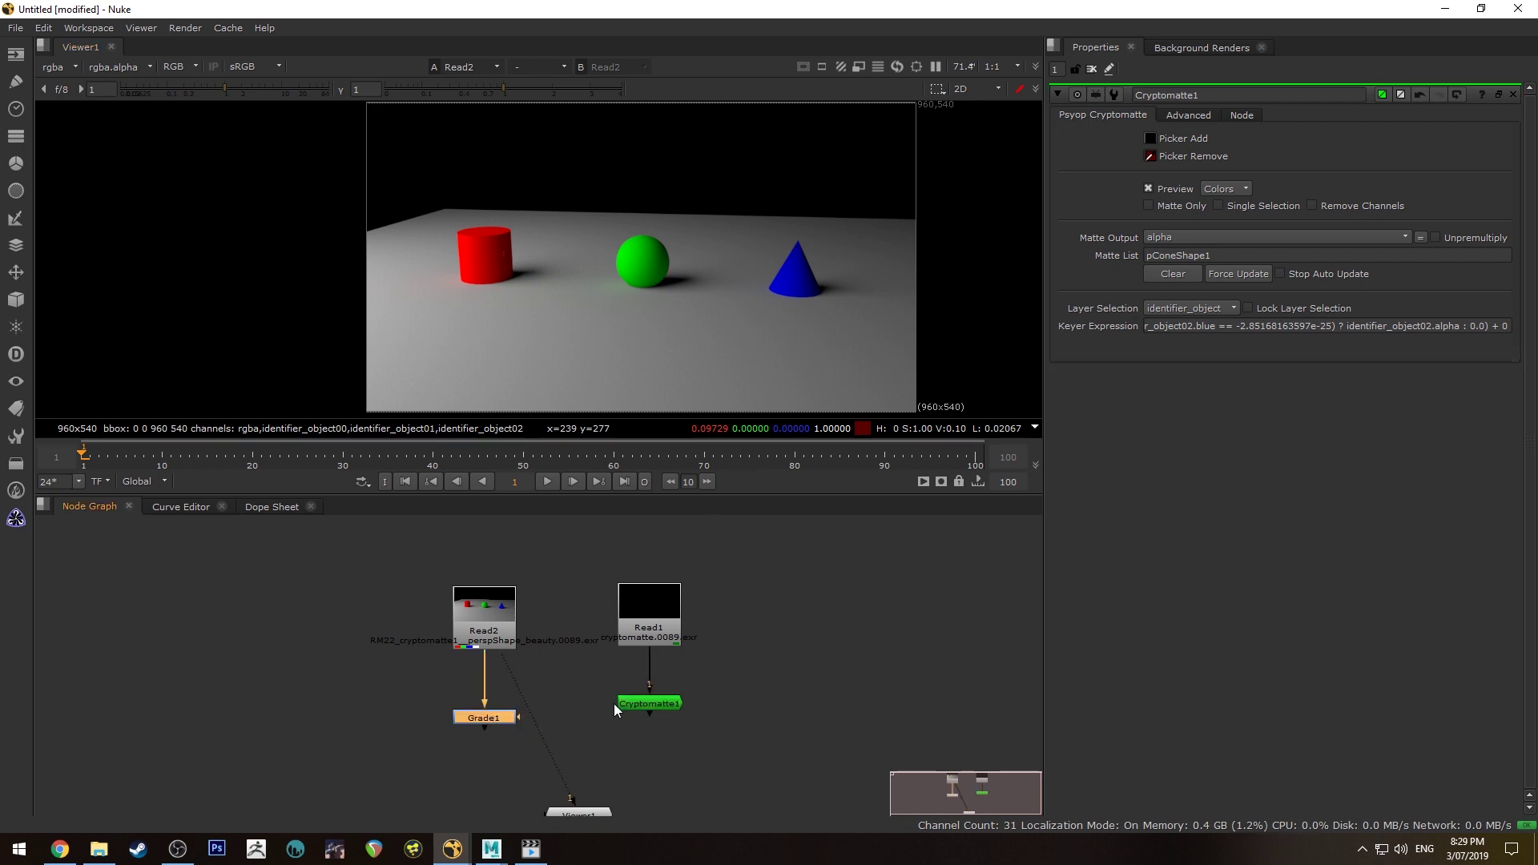
left_click_drag(506, 719, 649, 709)
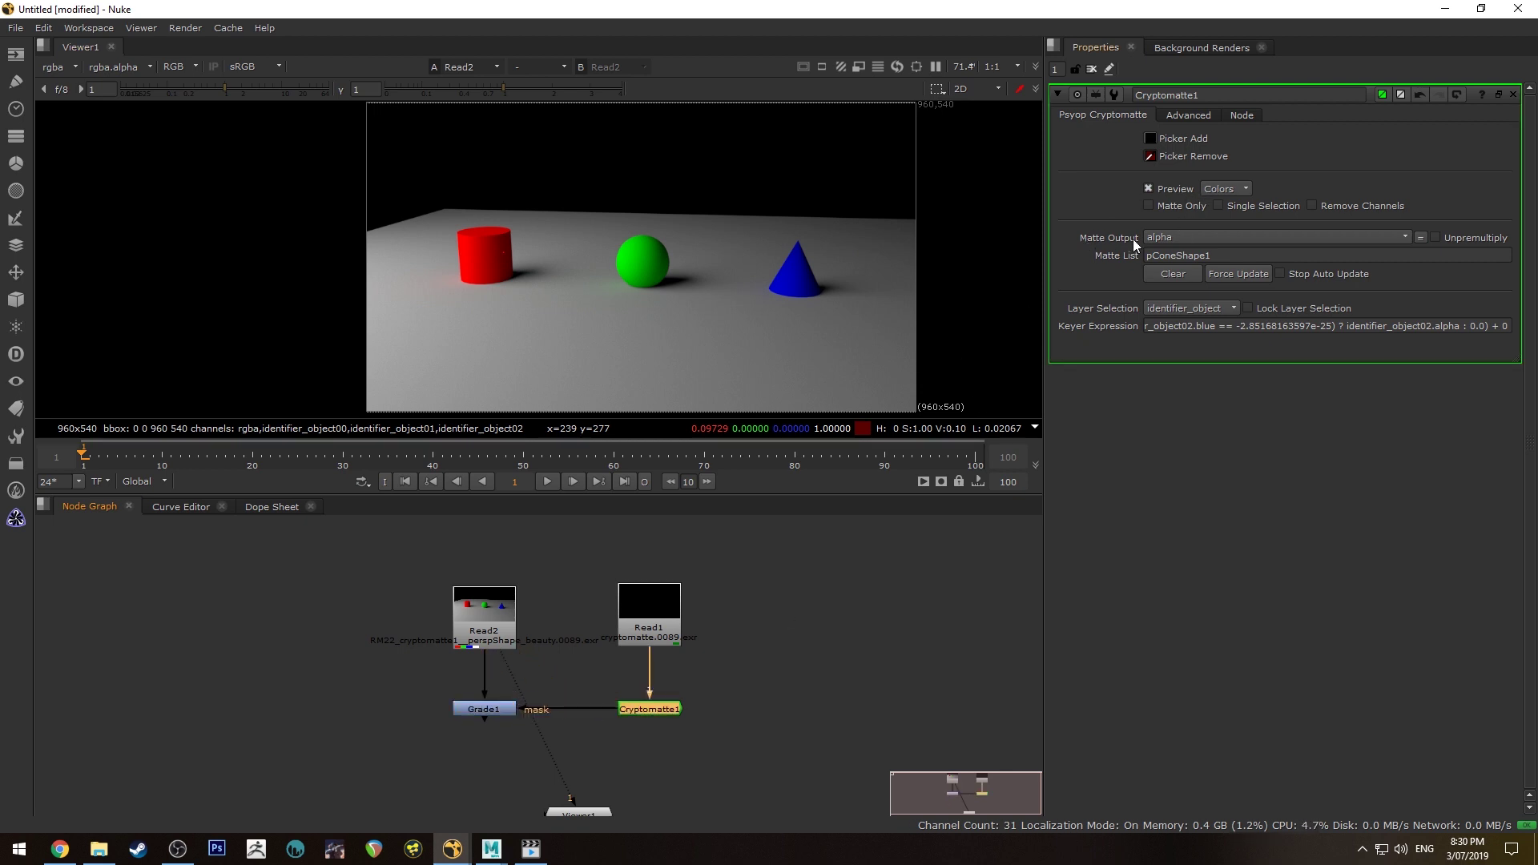
Keep Cryptomatte1's matte output as alpha and raise Grade1's blackpoint to 0.25
left_click(1181, 238)
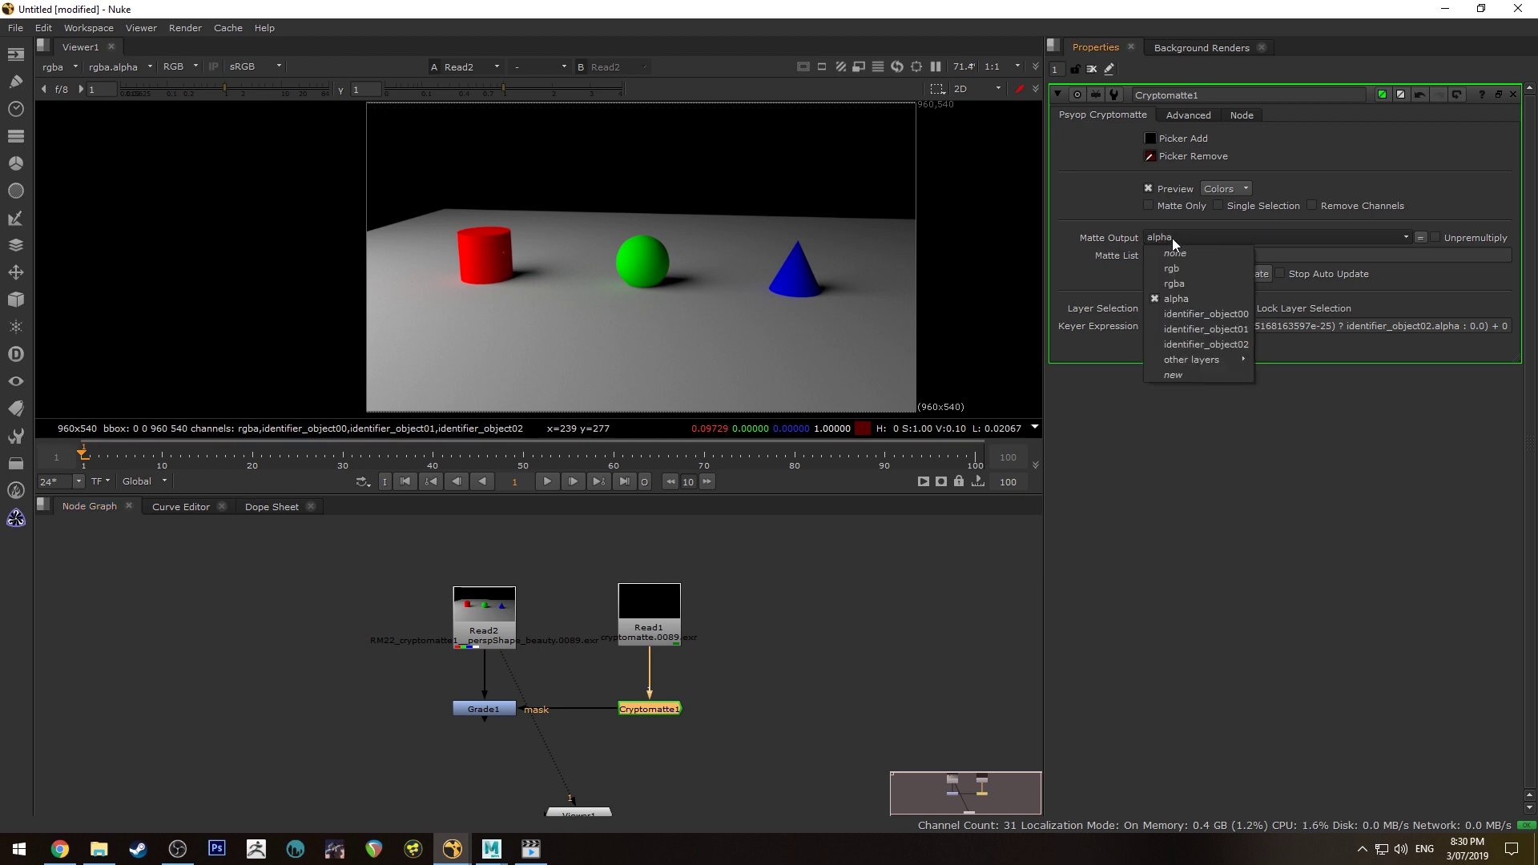
left_click(1183, 234)
double_click(496, 707)
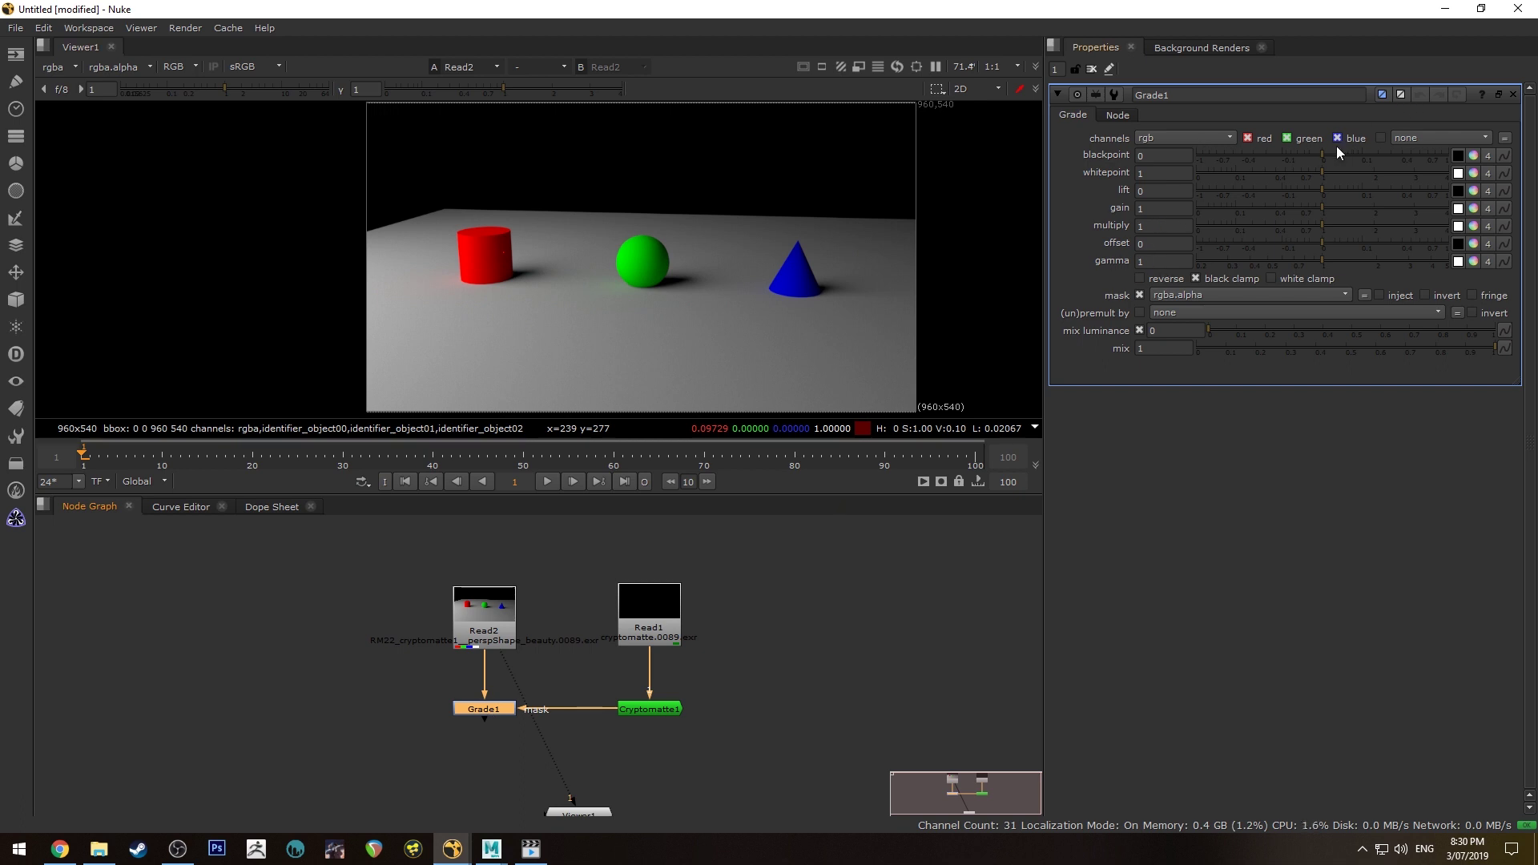
mouse_move(1372, 157)
left_mouse_down()
mouse_move(1420, 161)
mouse_move(1331, 157)
mouse_move(1386, 158)
left_mouse_up()
left_click(1425, 174)
View Grade1 and brighten the cone with blackpoint and gain 2.34, then tidy the node graph
double_click(650, 709)
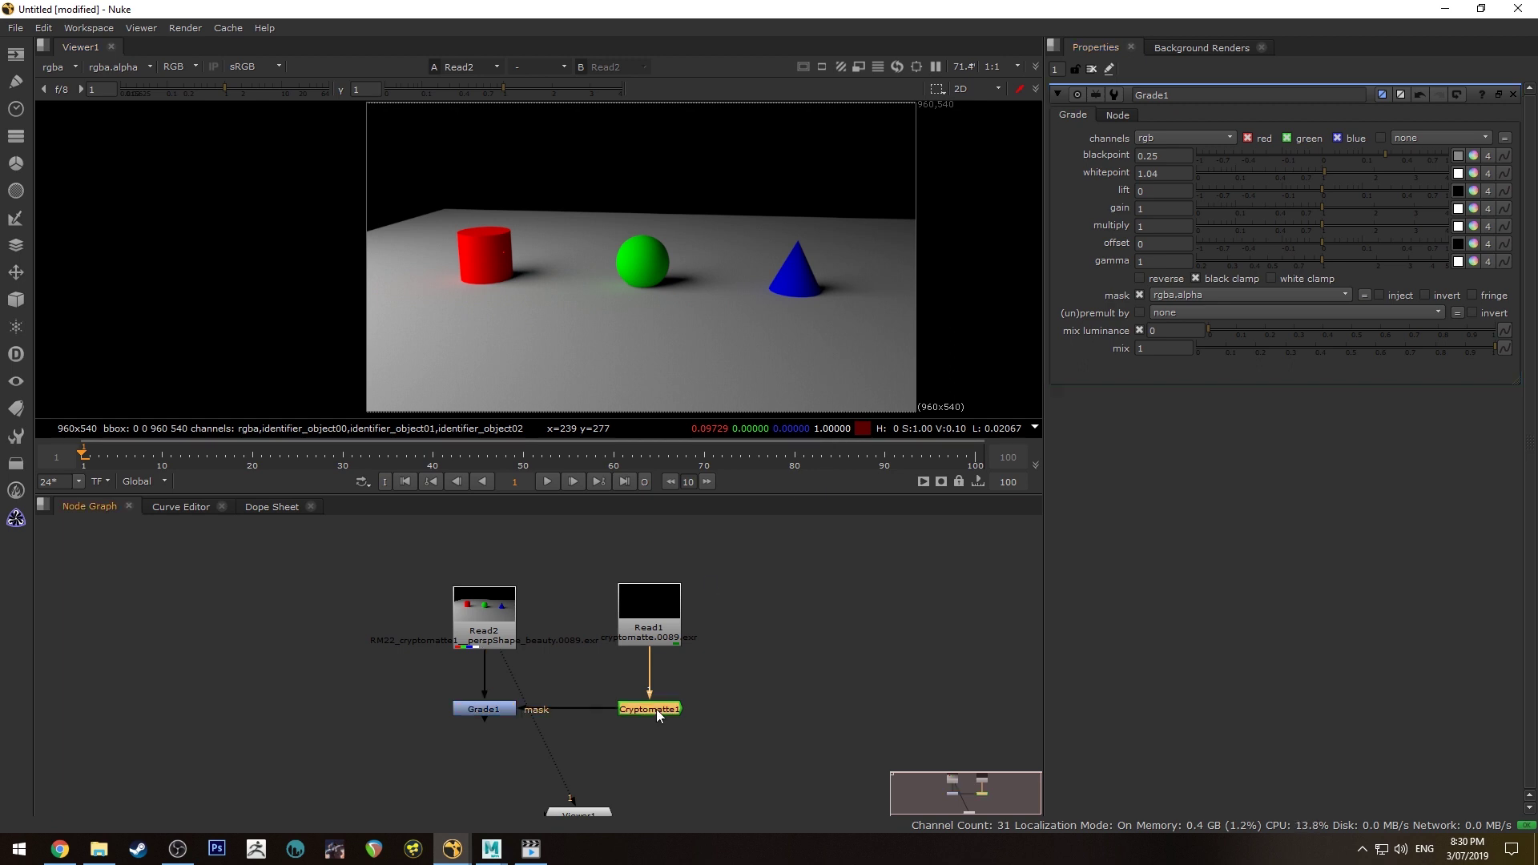
left_click(501, 709)
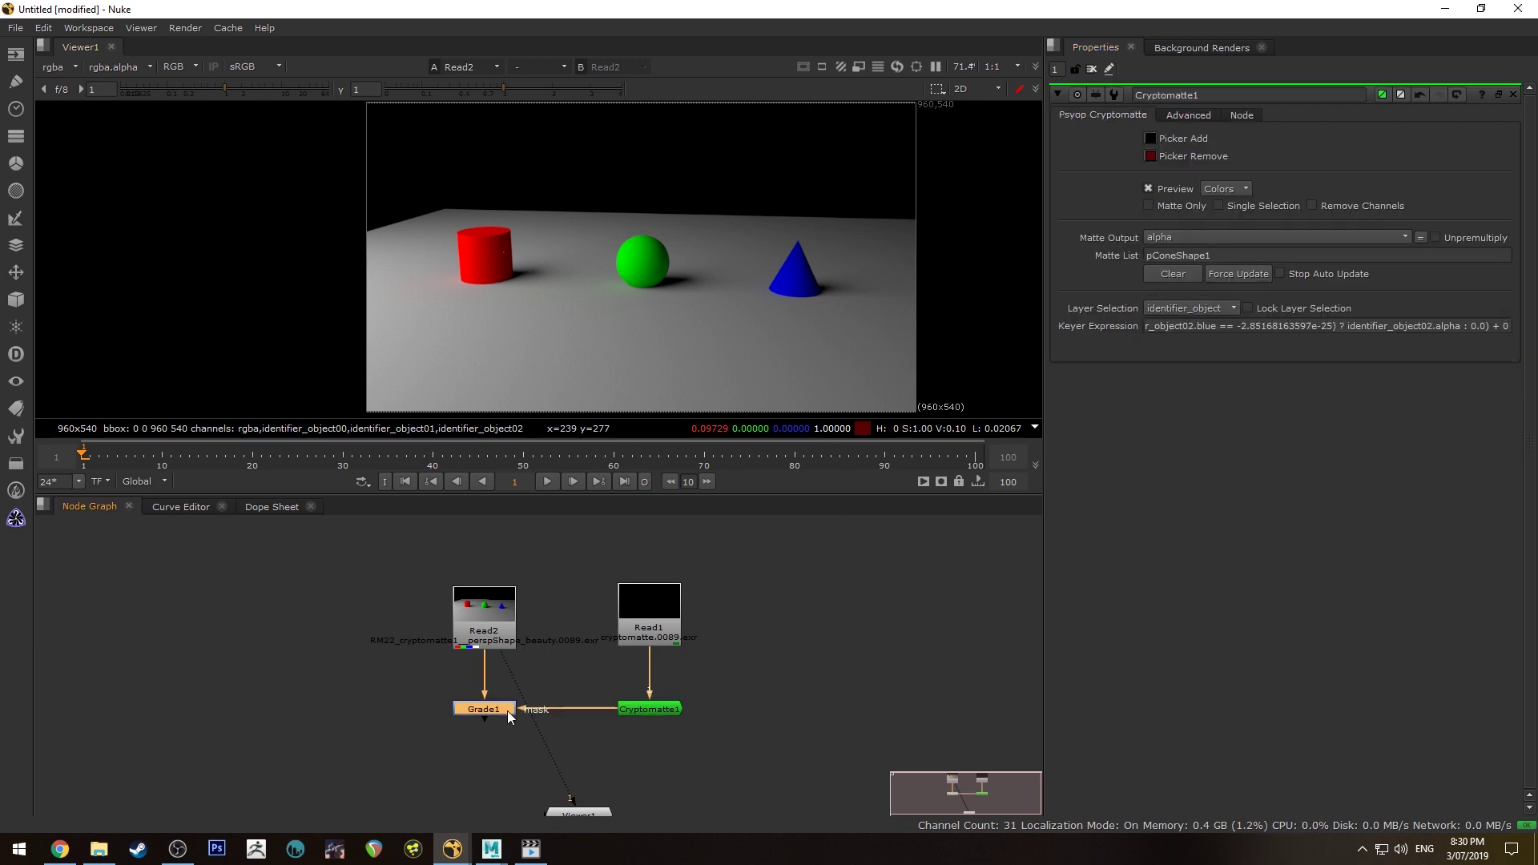
key("1")
double_click(486, 710)
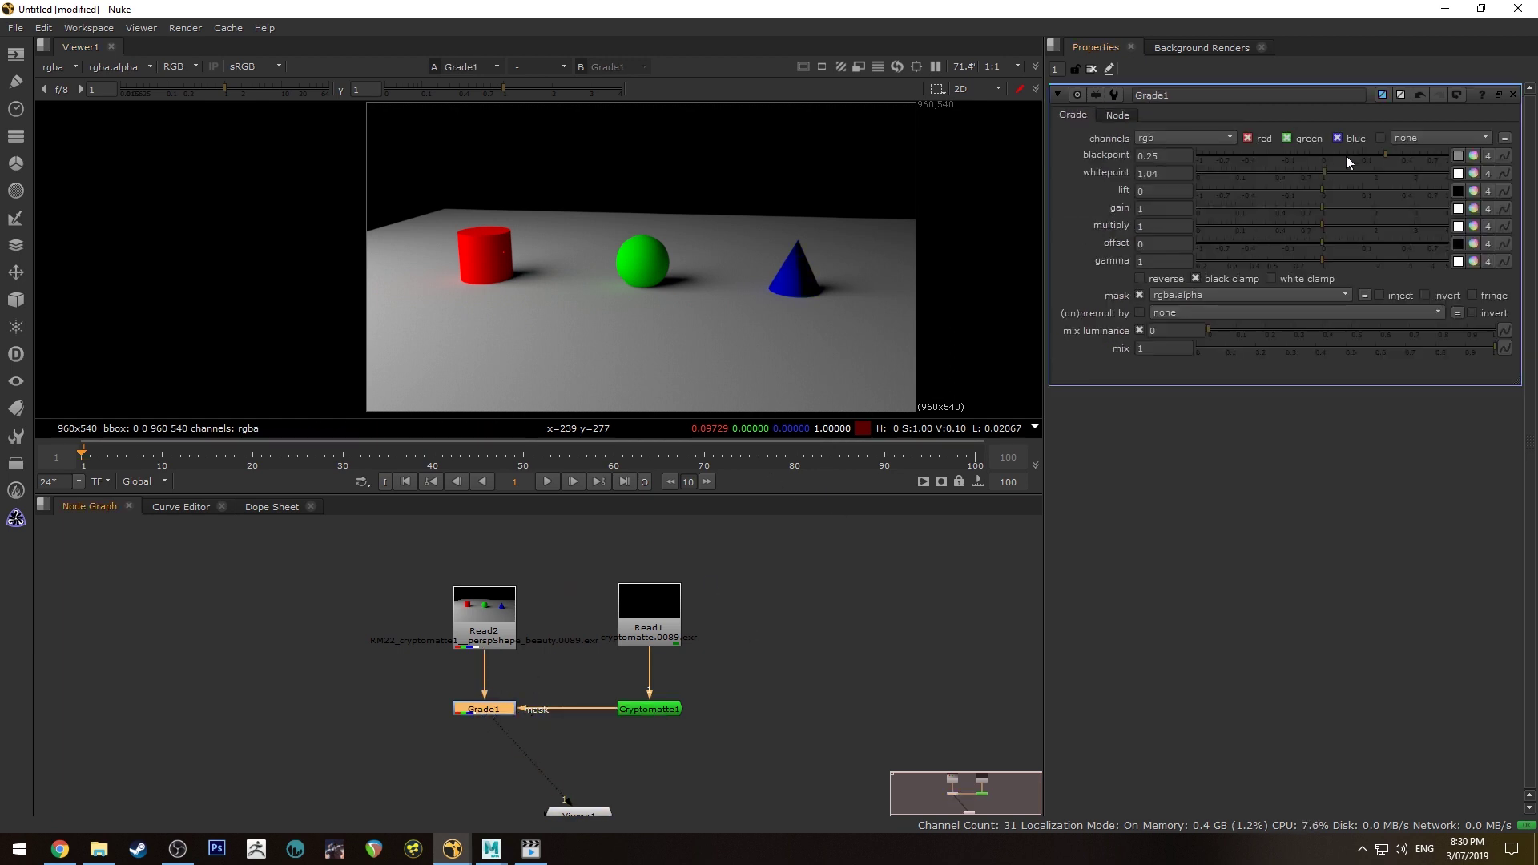
left_click_drag(1346, 156, 1407, 191)
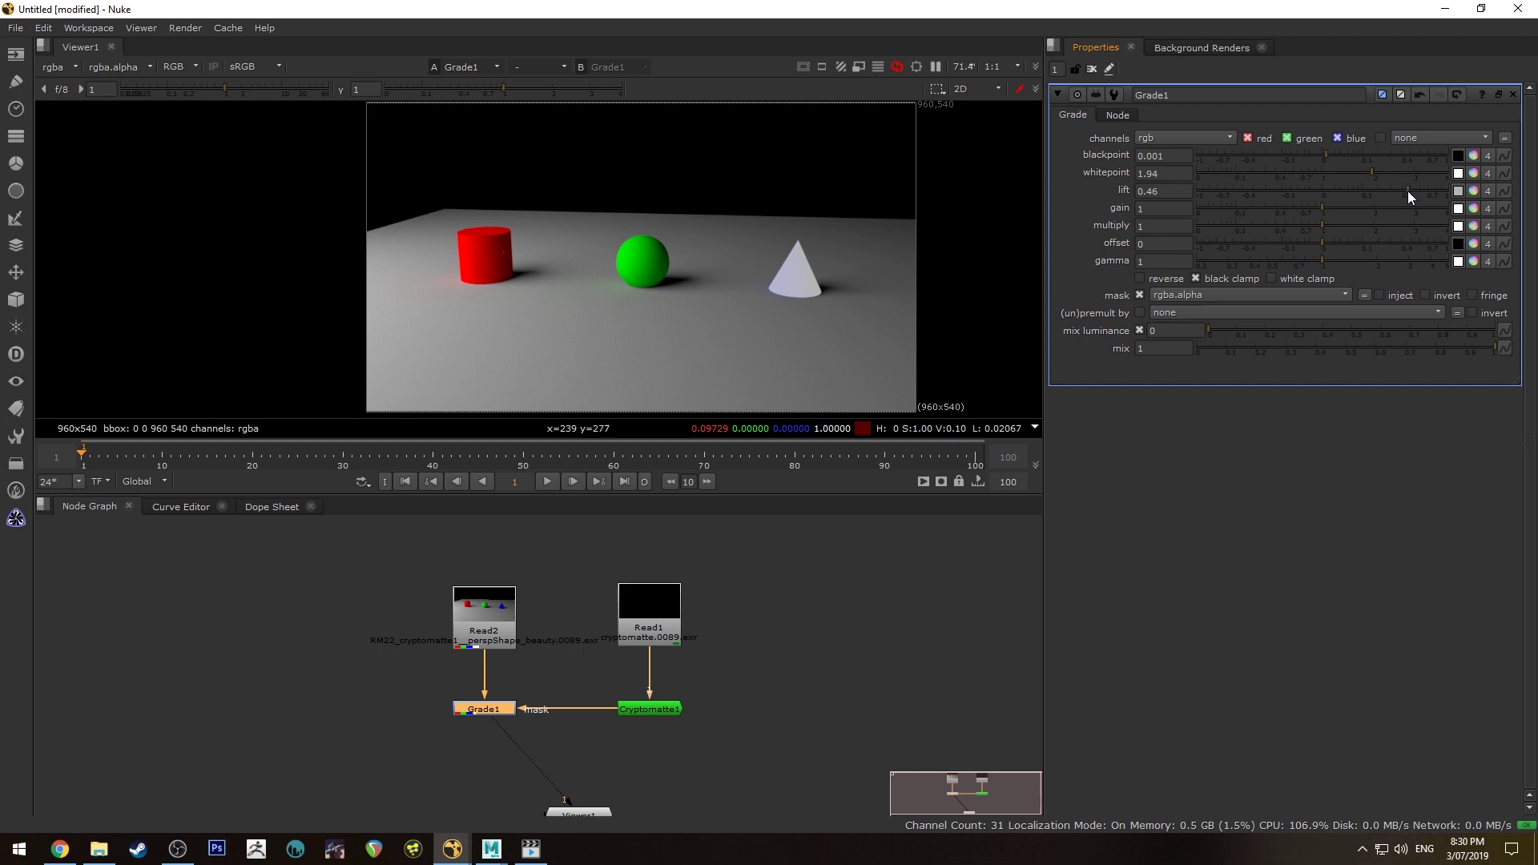
left_click_drag(1266, 205, 1389, 208)
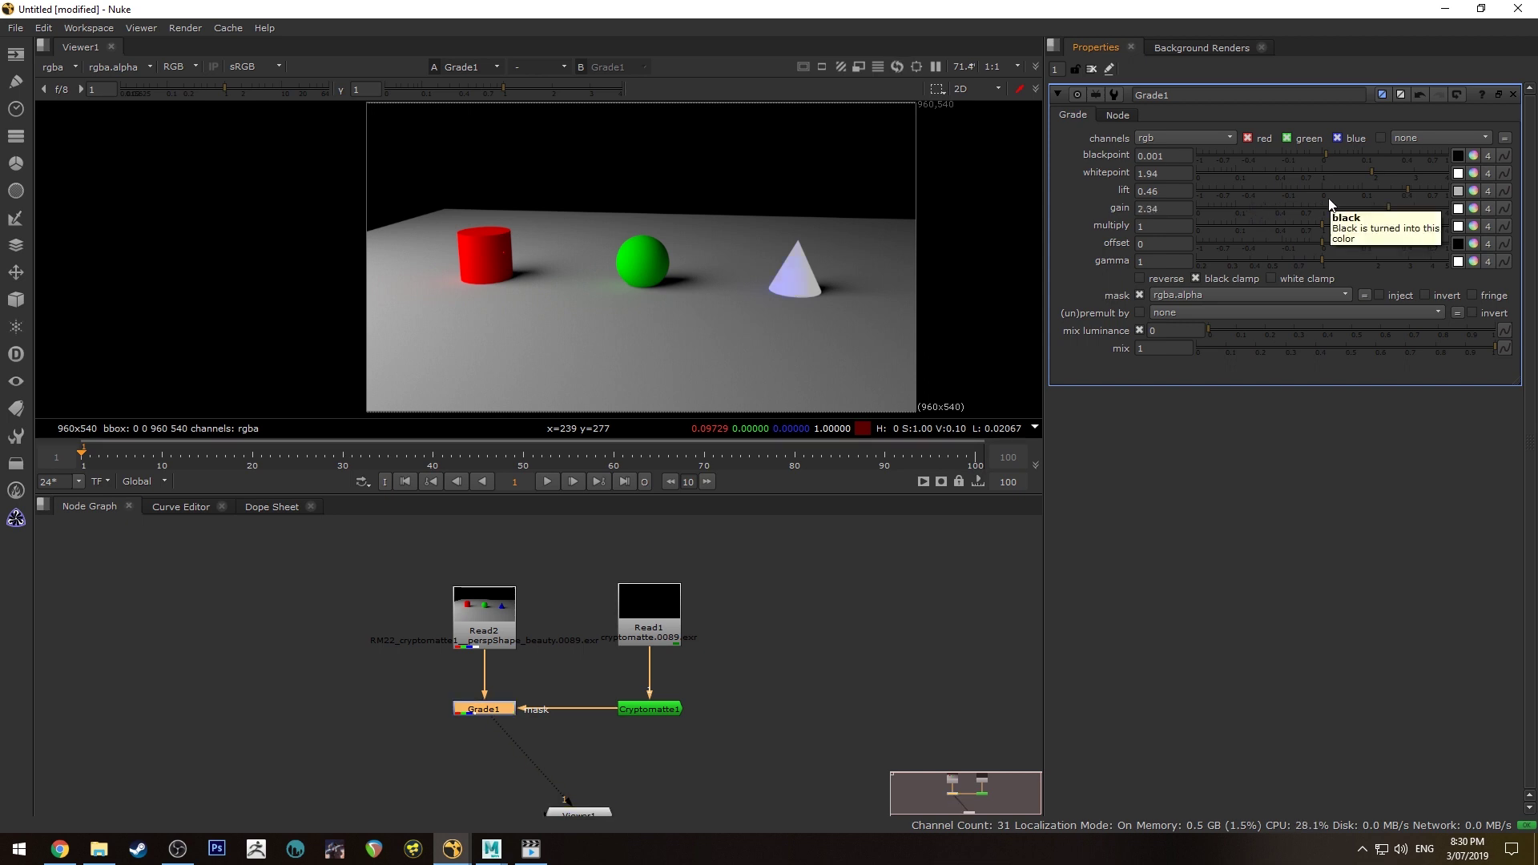
left_click_drag(596, 812, 504, 808)
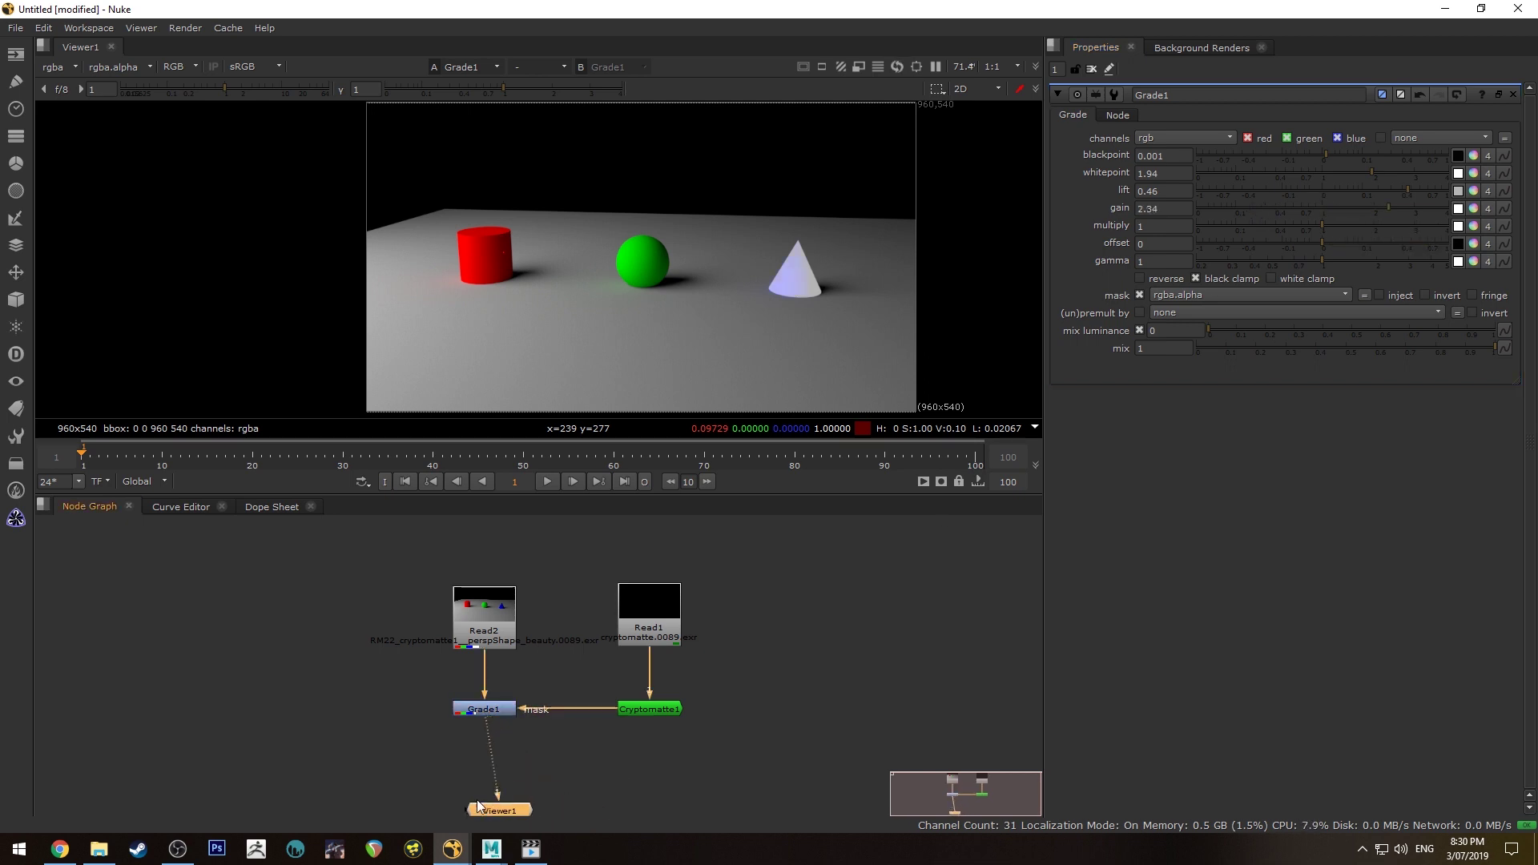
middle_click_drag(608, 732, 637, 584)
Create Grade2 below Grade1 and a new Cryptomatte2 node
left_click_drag(502, 660, 508, 701)
left_click(513, 564)
key("Tab")
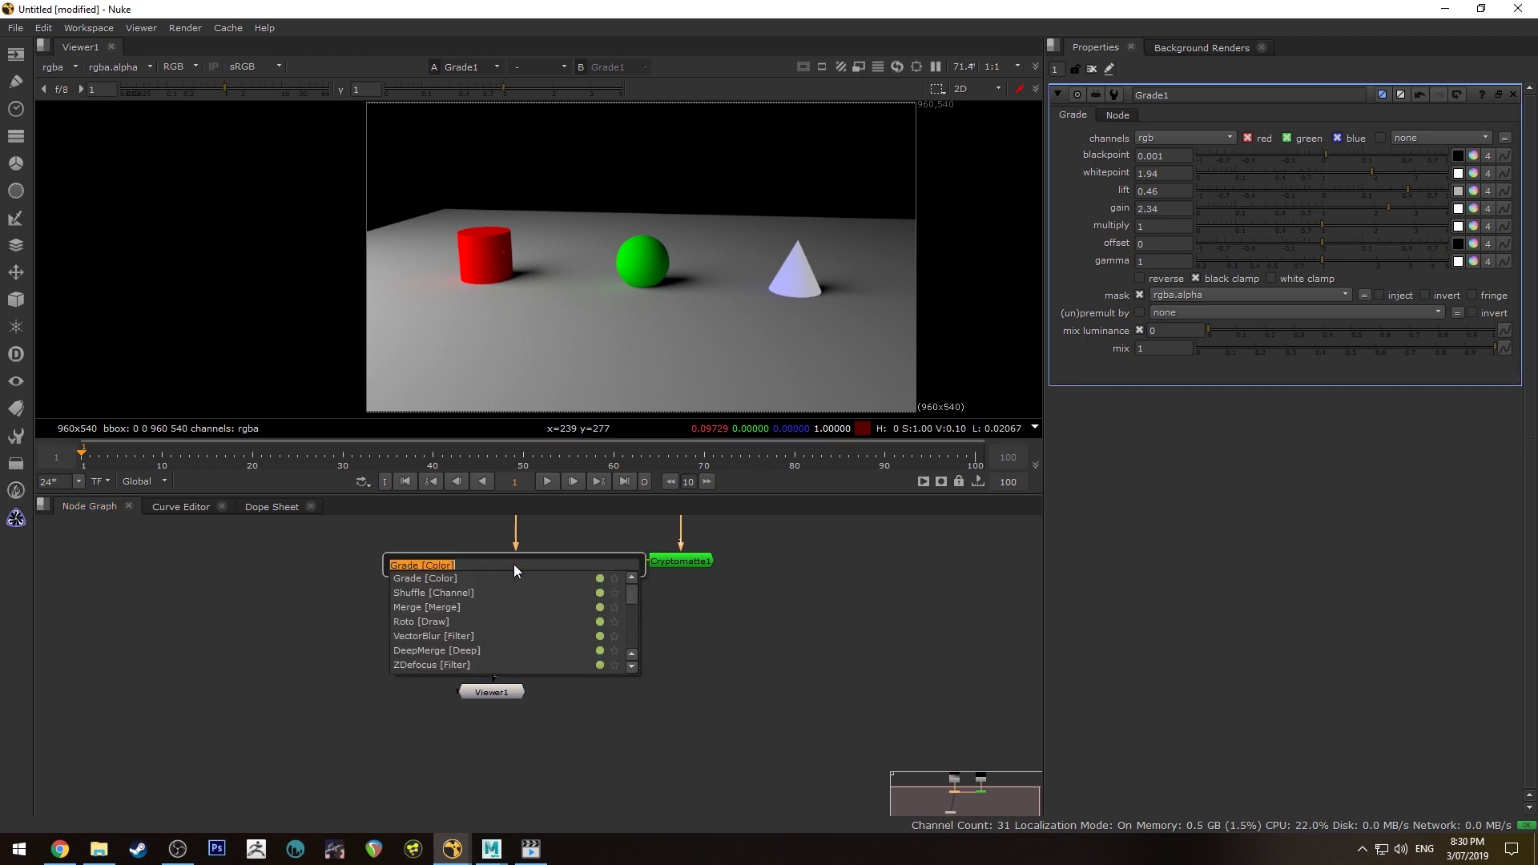
type("grade")
key("Return")
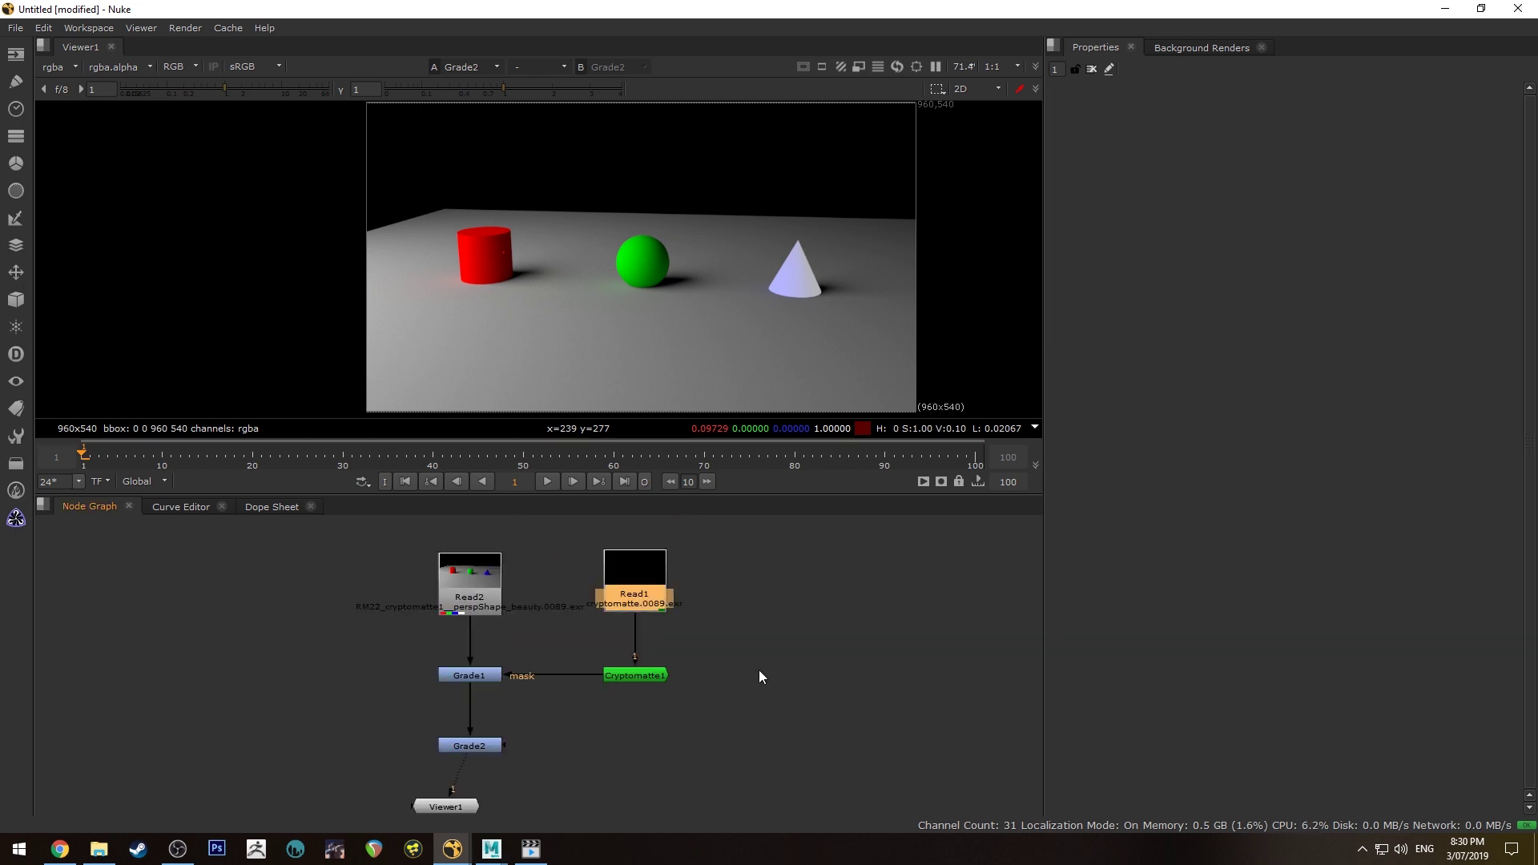
key("Tab")
type("cry")
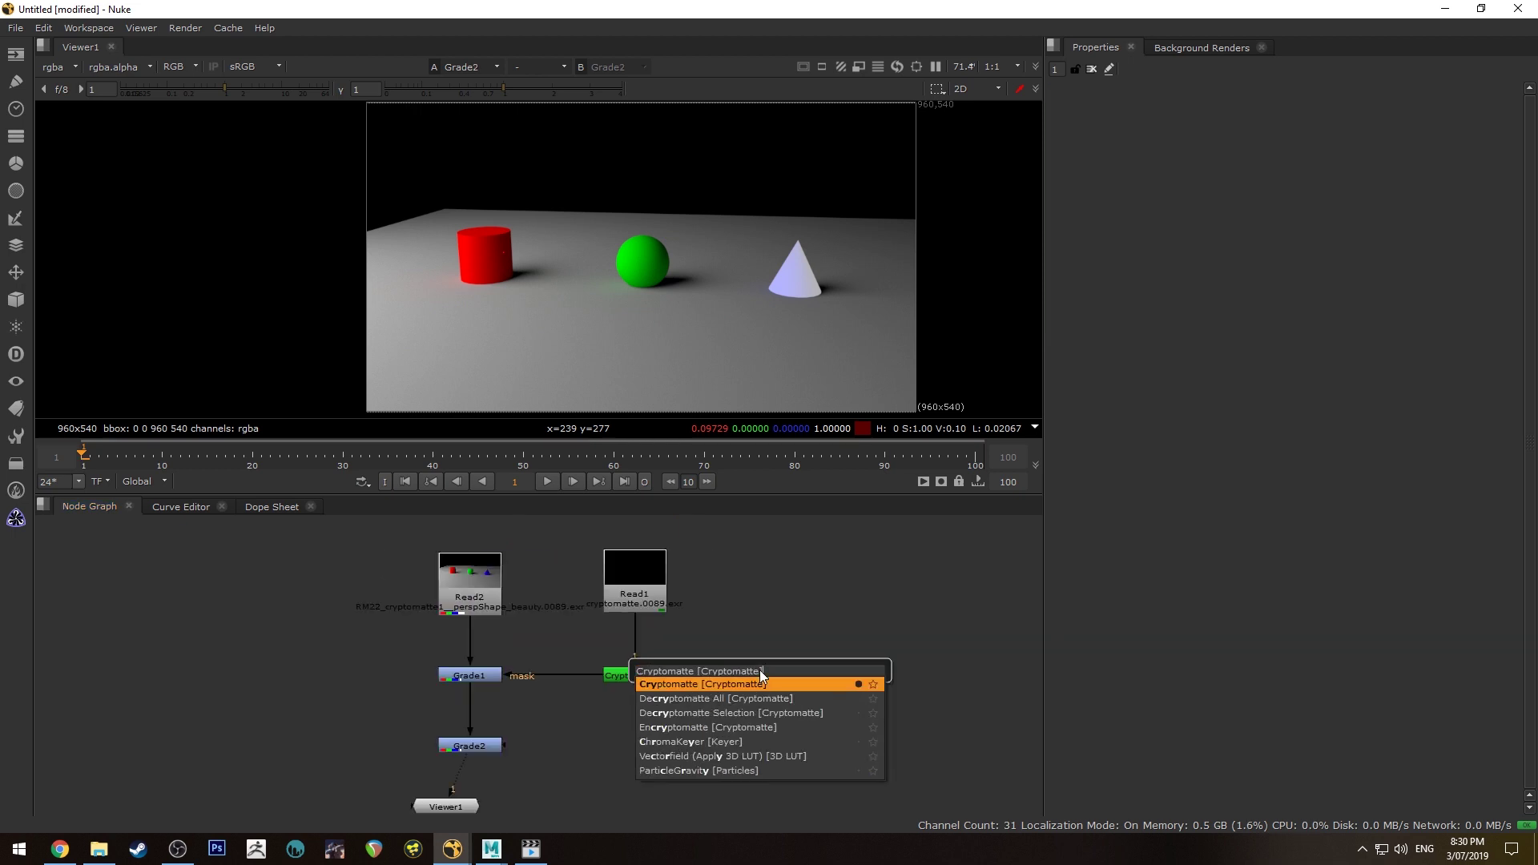
key("Return")
Feed Read1 into Cryptomatte2, use it as Grade2's mask, and pick the red cylinder
left_click_drag(762, 677, 722, 742)
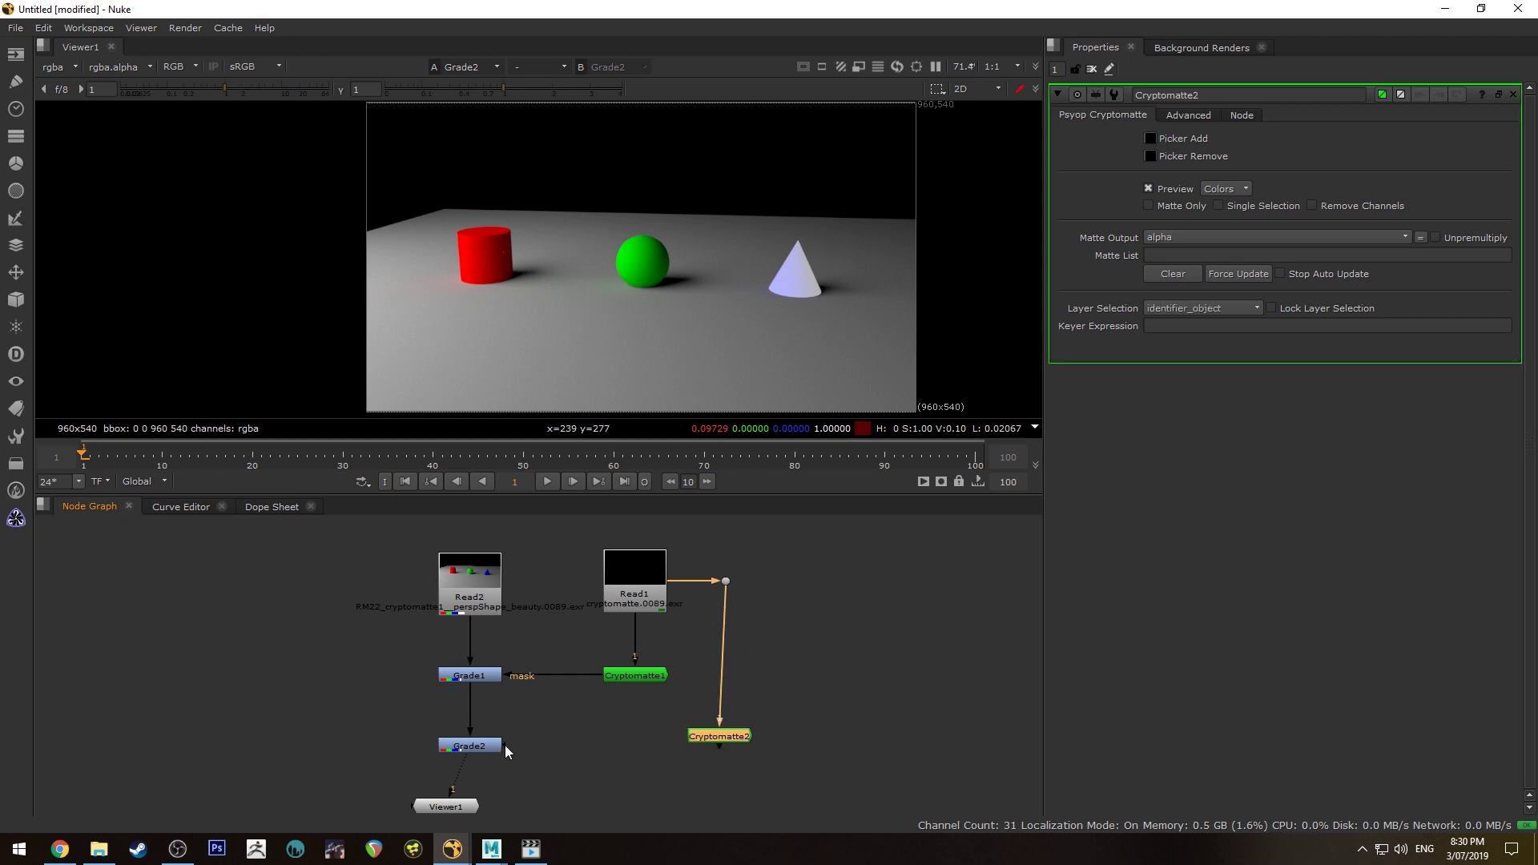
left_click_drag(505, 745, 723, 747)
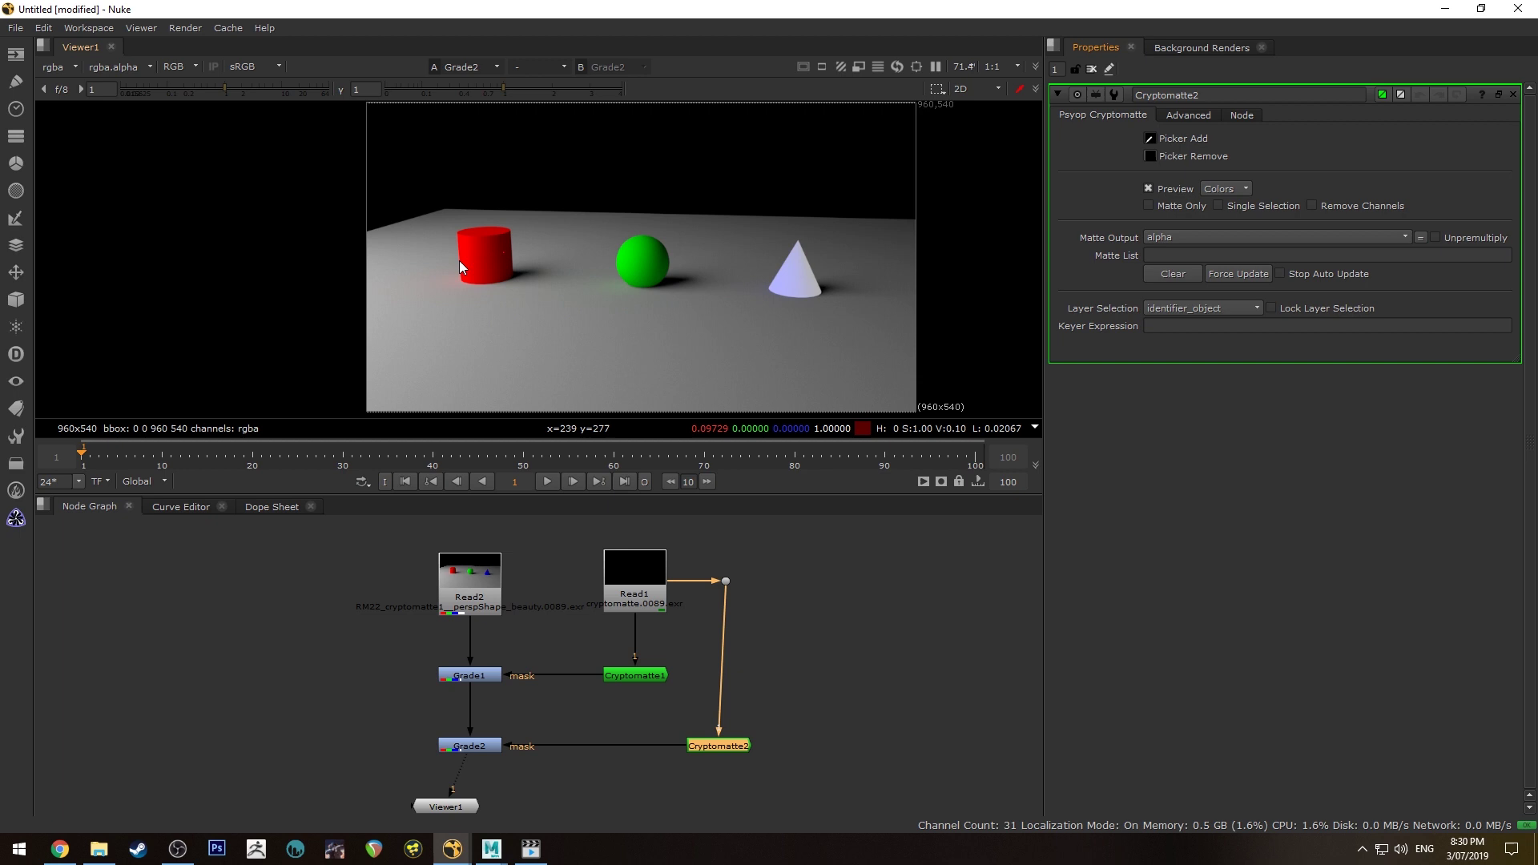
left_click(480, 253, "ctrl")
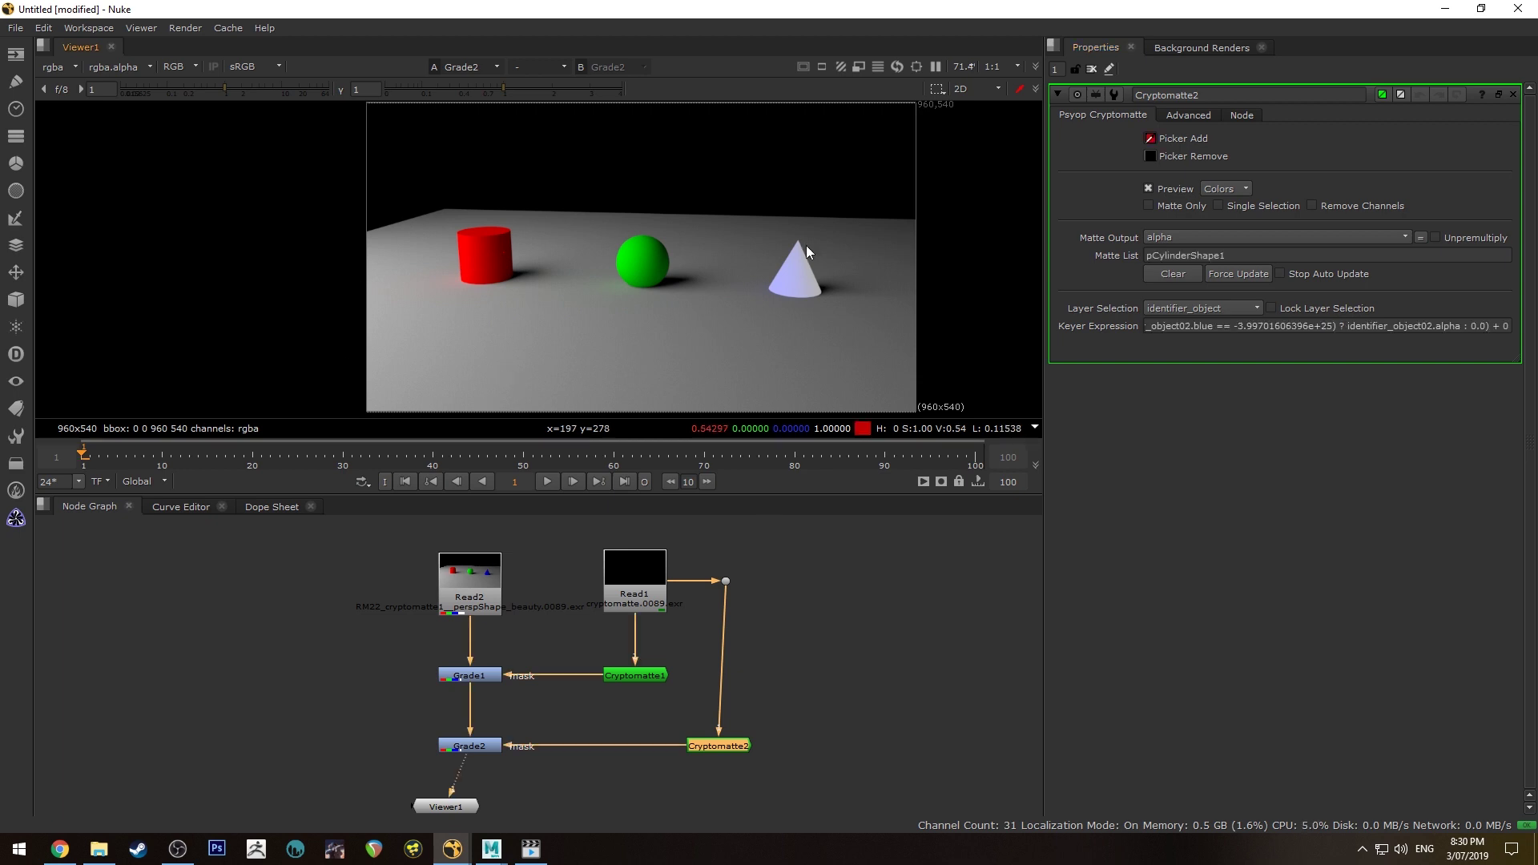
Set Grade2's lift to 0.25, multiply to 0.36 and offset to 0.055
left_click(469, 747)
left_click_drag(1322, 190, 1386, 190)
left_click_drag(1312, 226, 1352, 243)
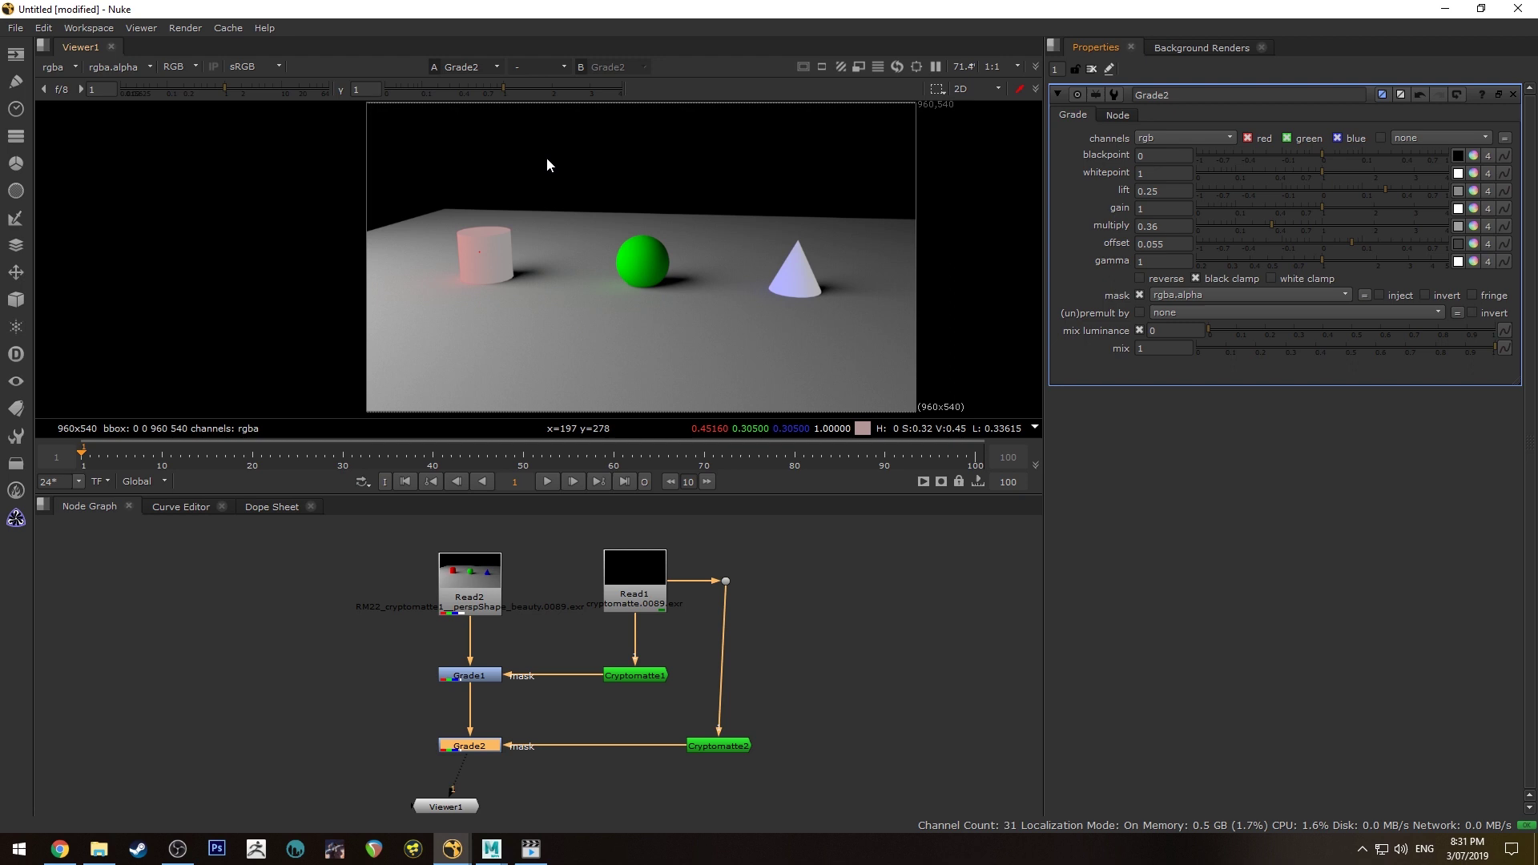
left_click_drag(718, 746, 726, 746)
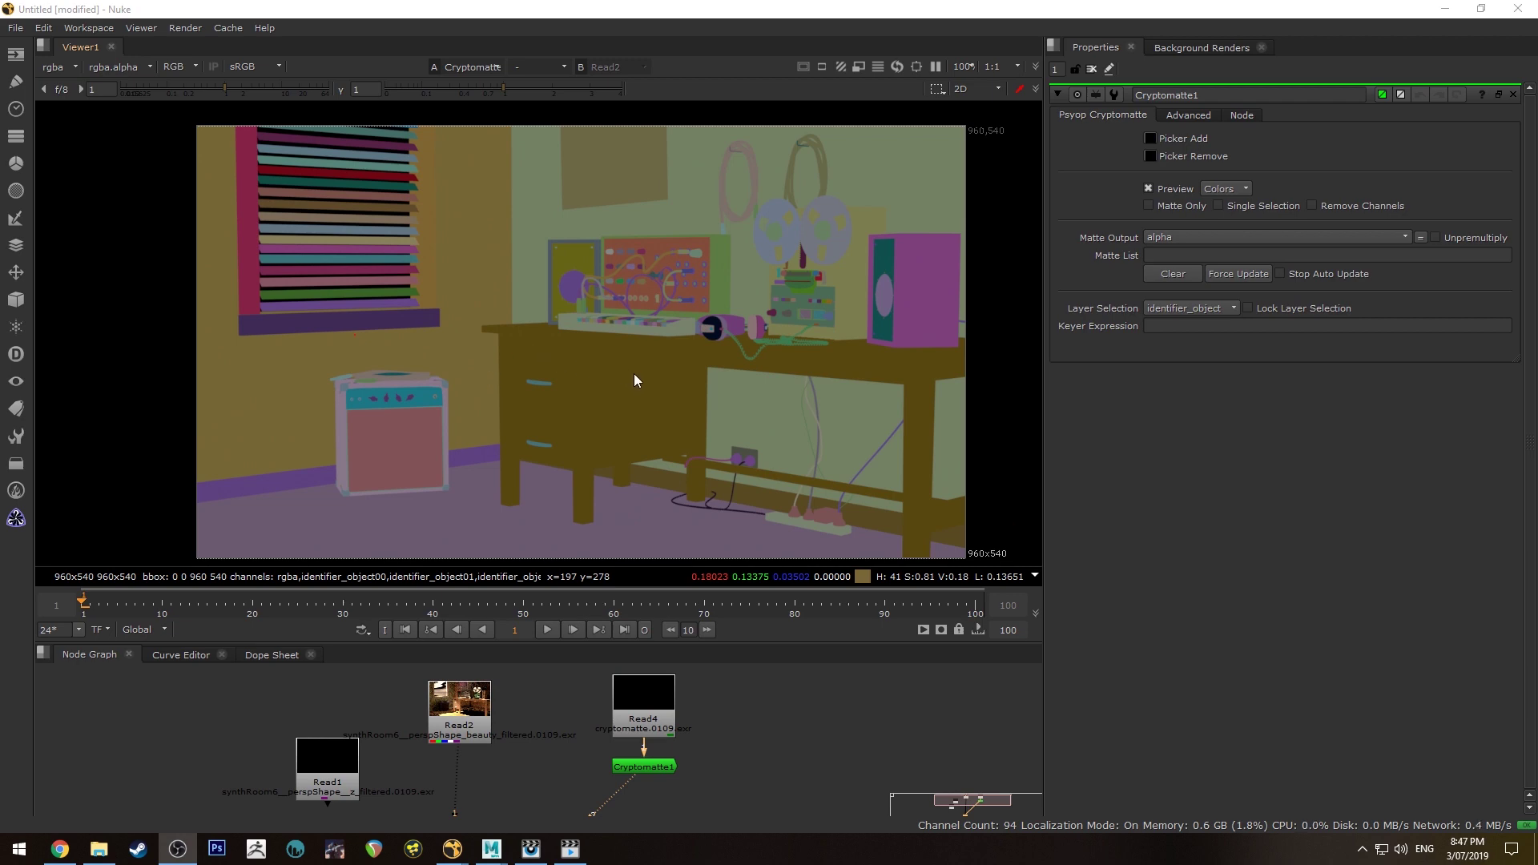
View the room beauty render, reframe it, then switch the viewer to Cryptomatte1's colour ID preview
middle_click_drag(635, 381, 692, 359)
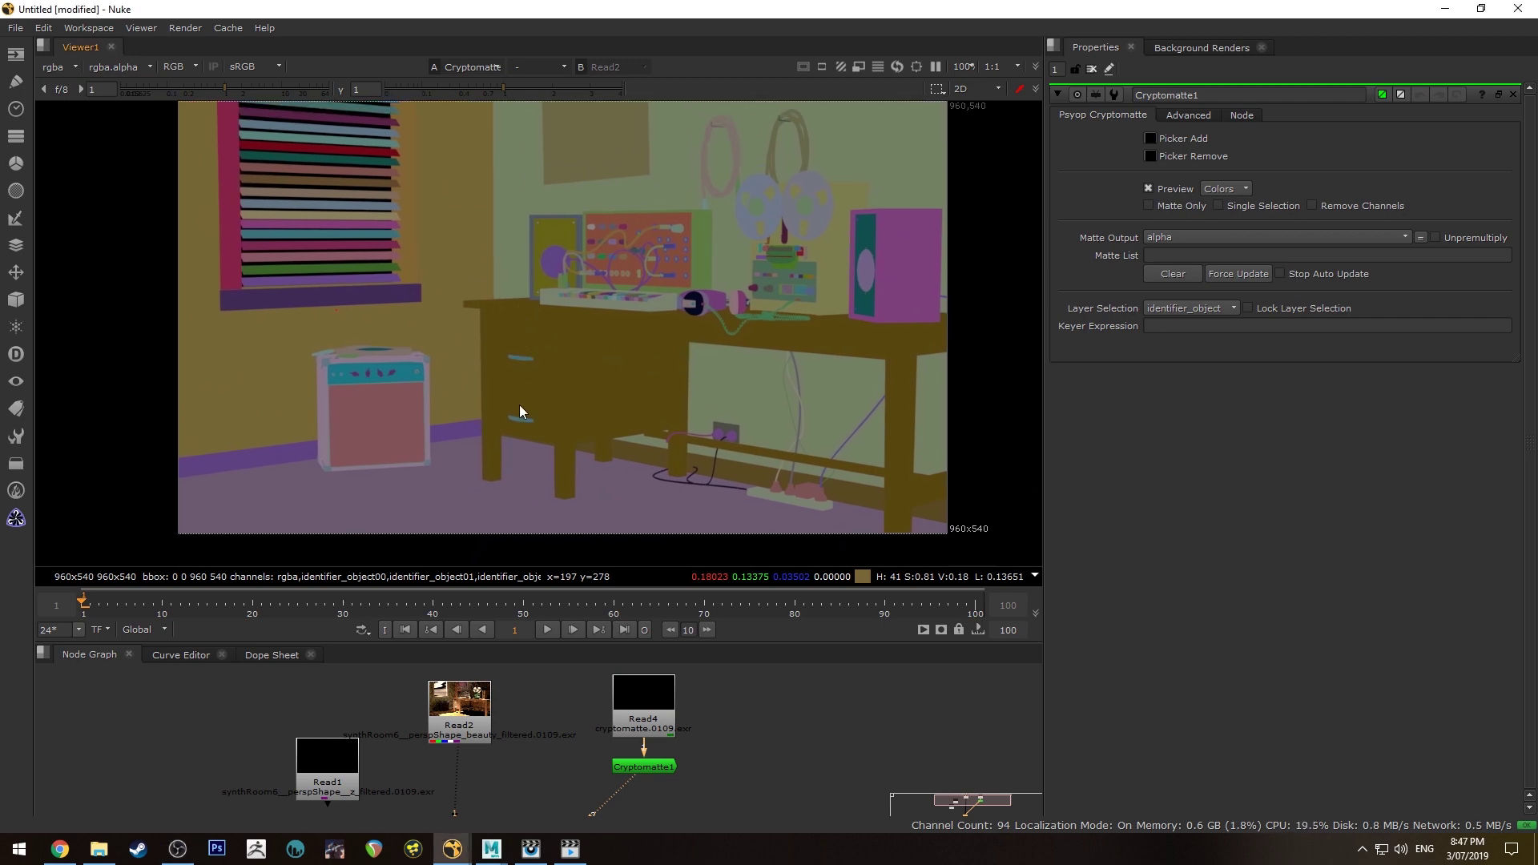
left_click_drag(486, 683, 484, 686)
key("1")
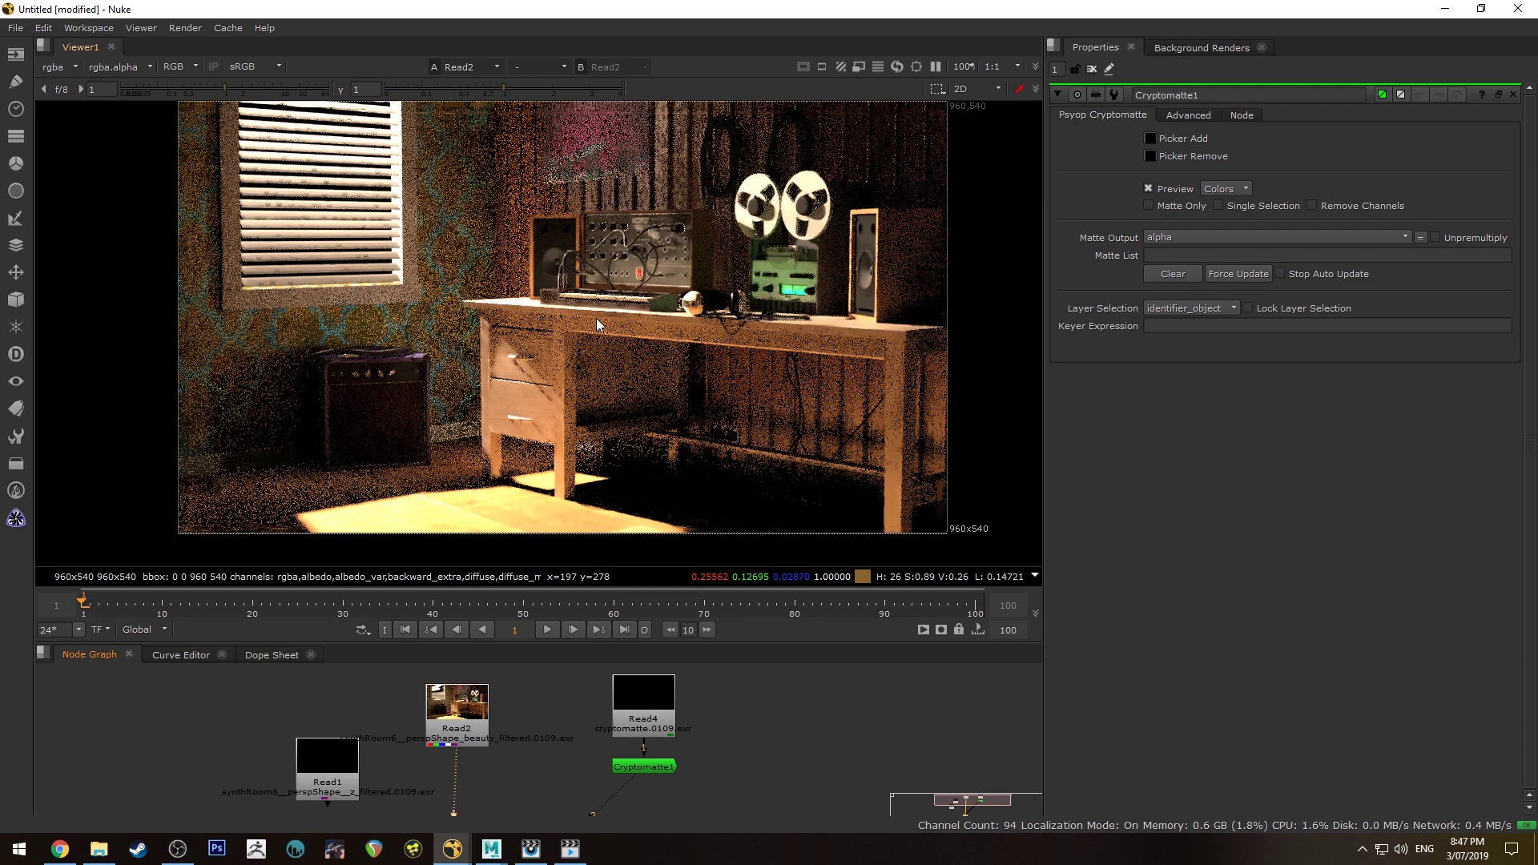
scroll(598, 319, "down", 2)
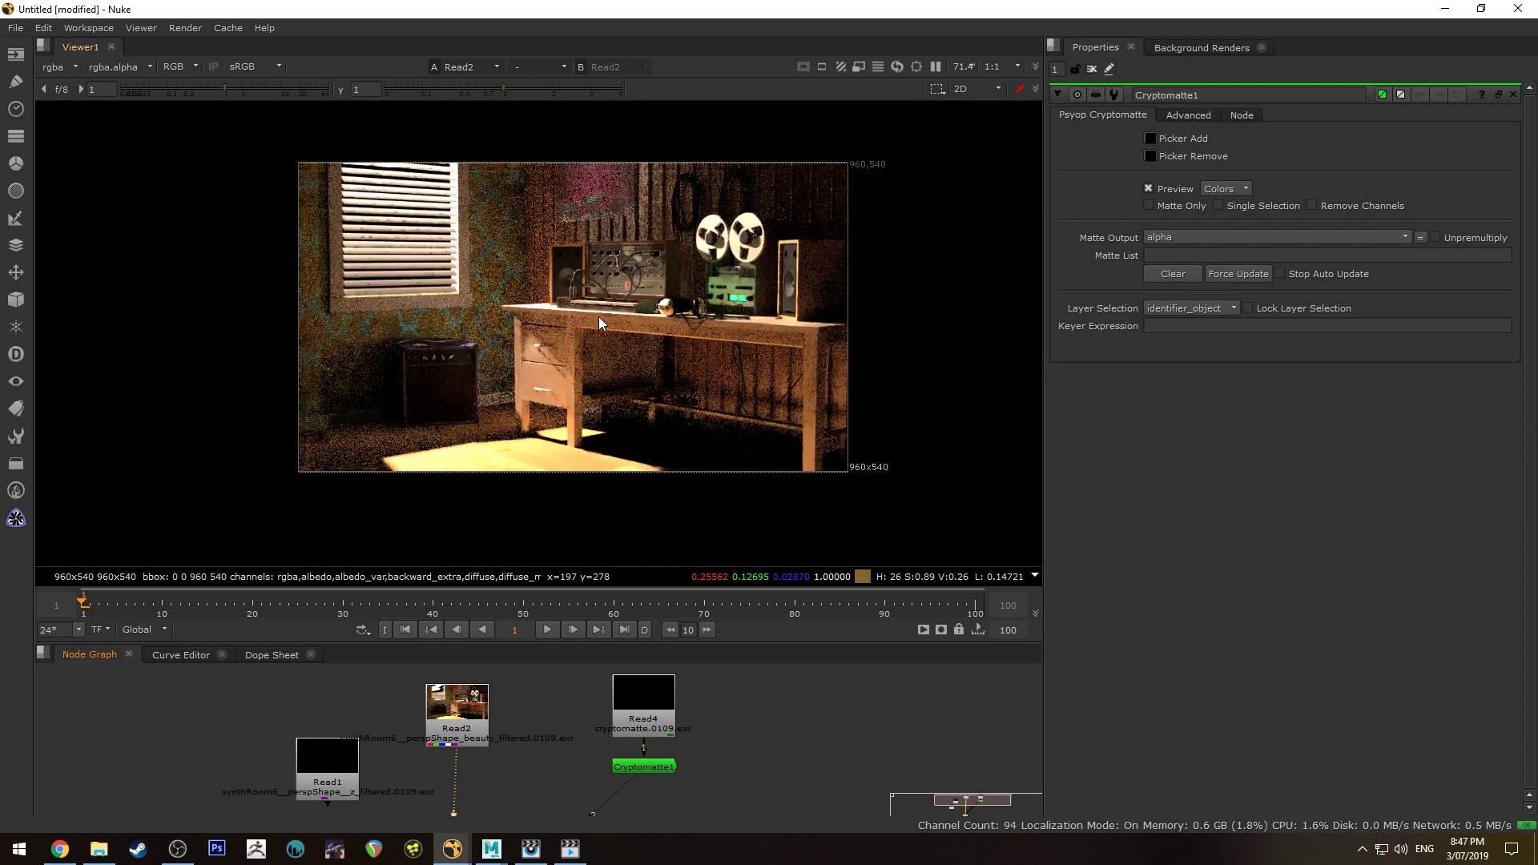
scroll(598, 318, "up", 3)
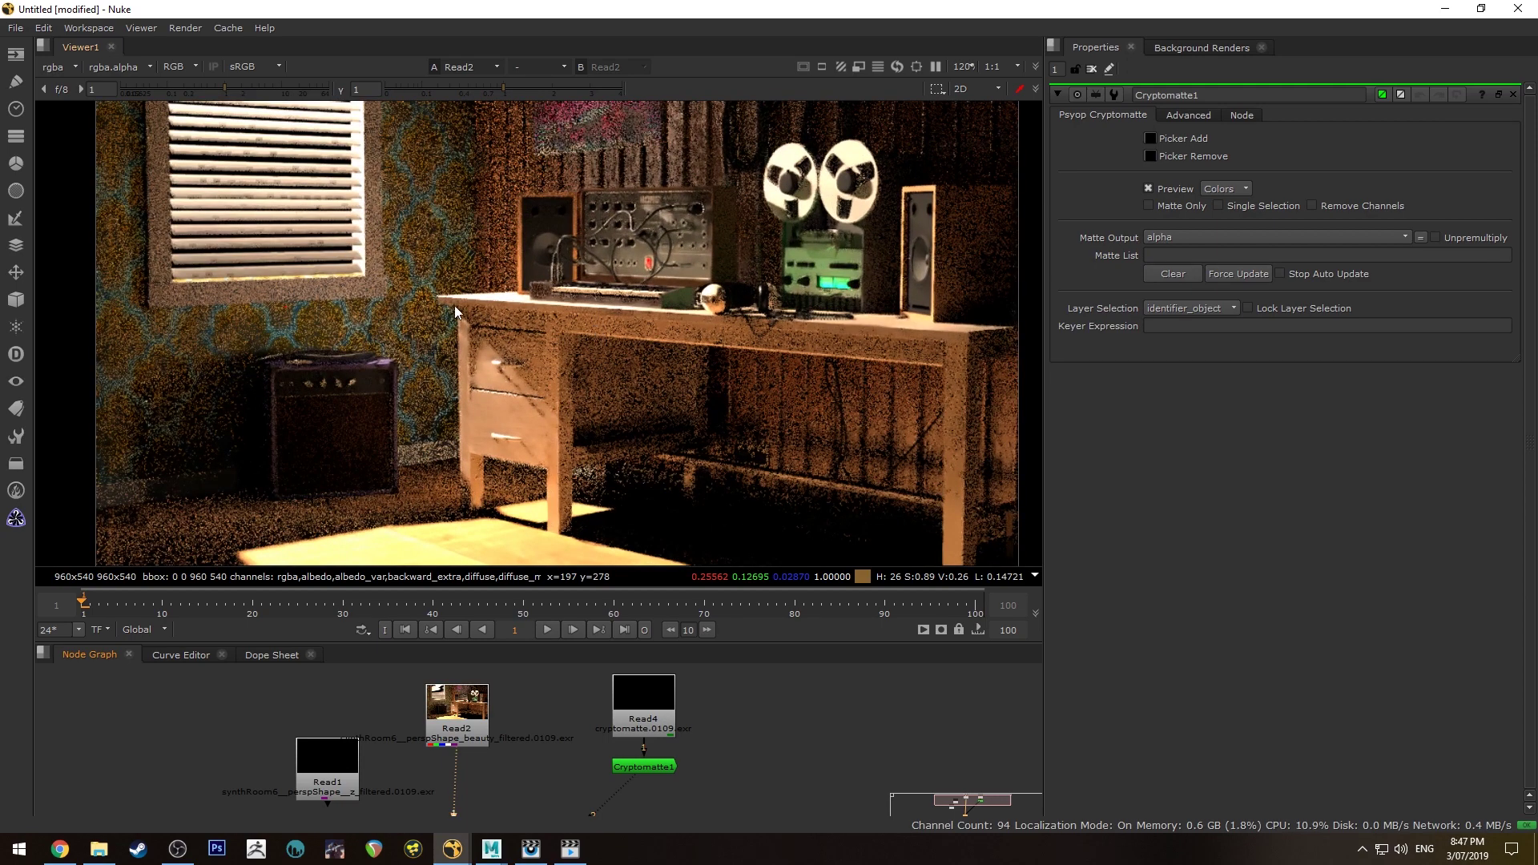
scroll(638, 269, "down", 1)
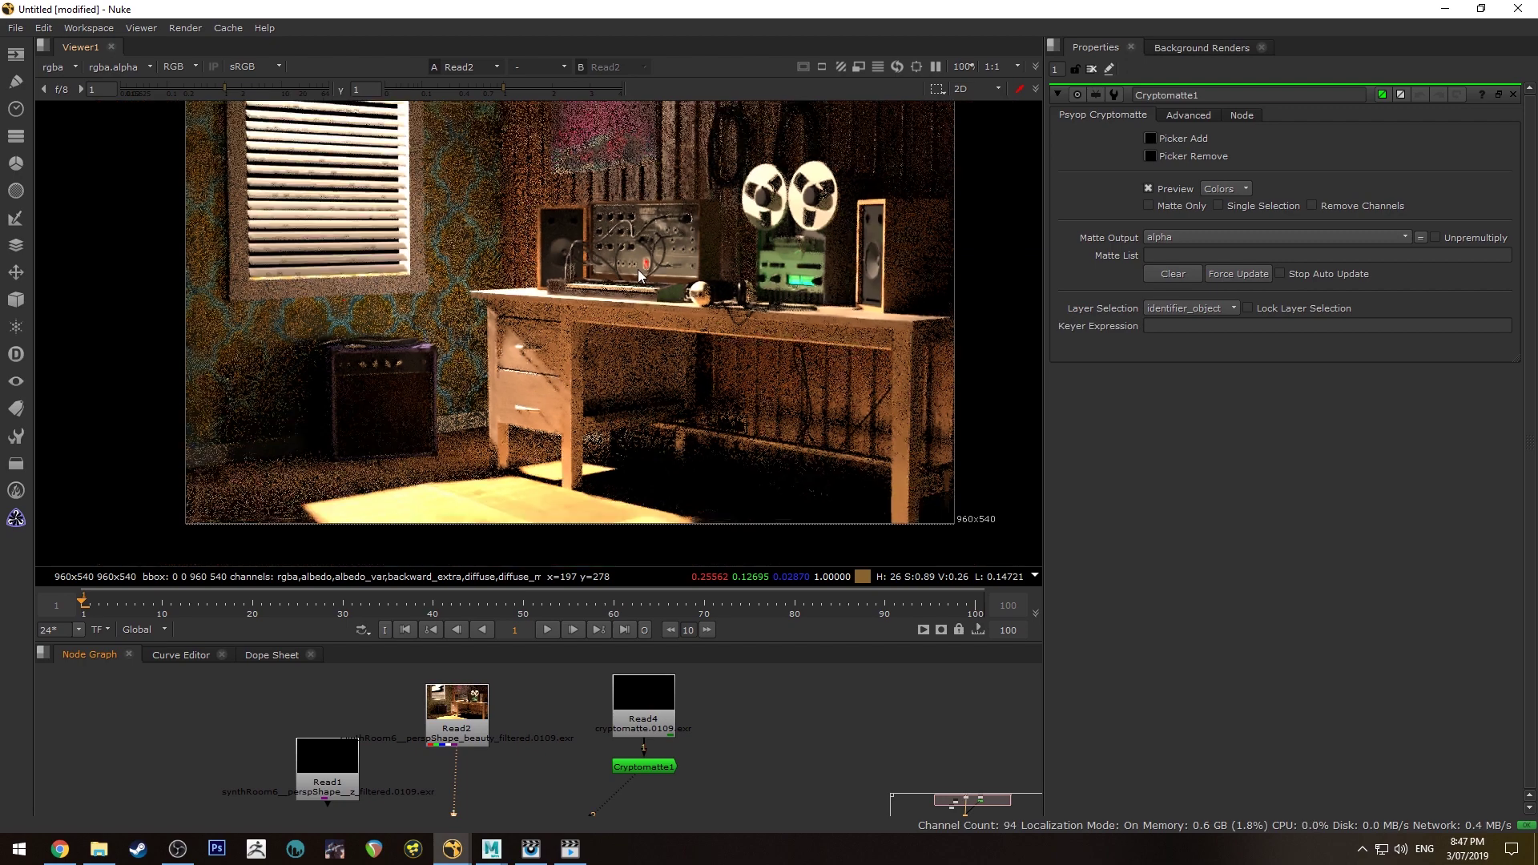
middle_click_drag(668, 262, 641, 288)
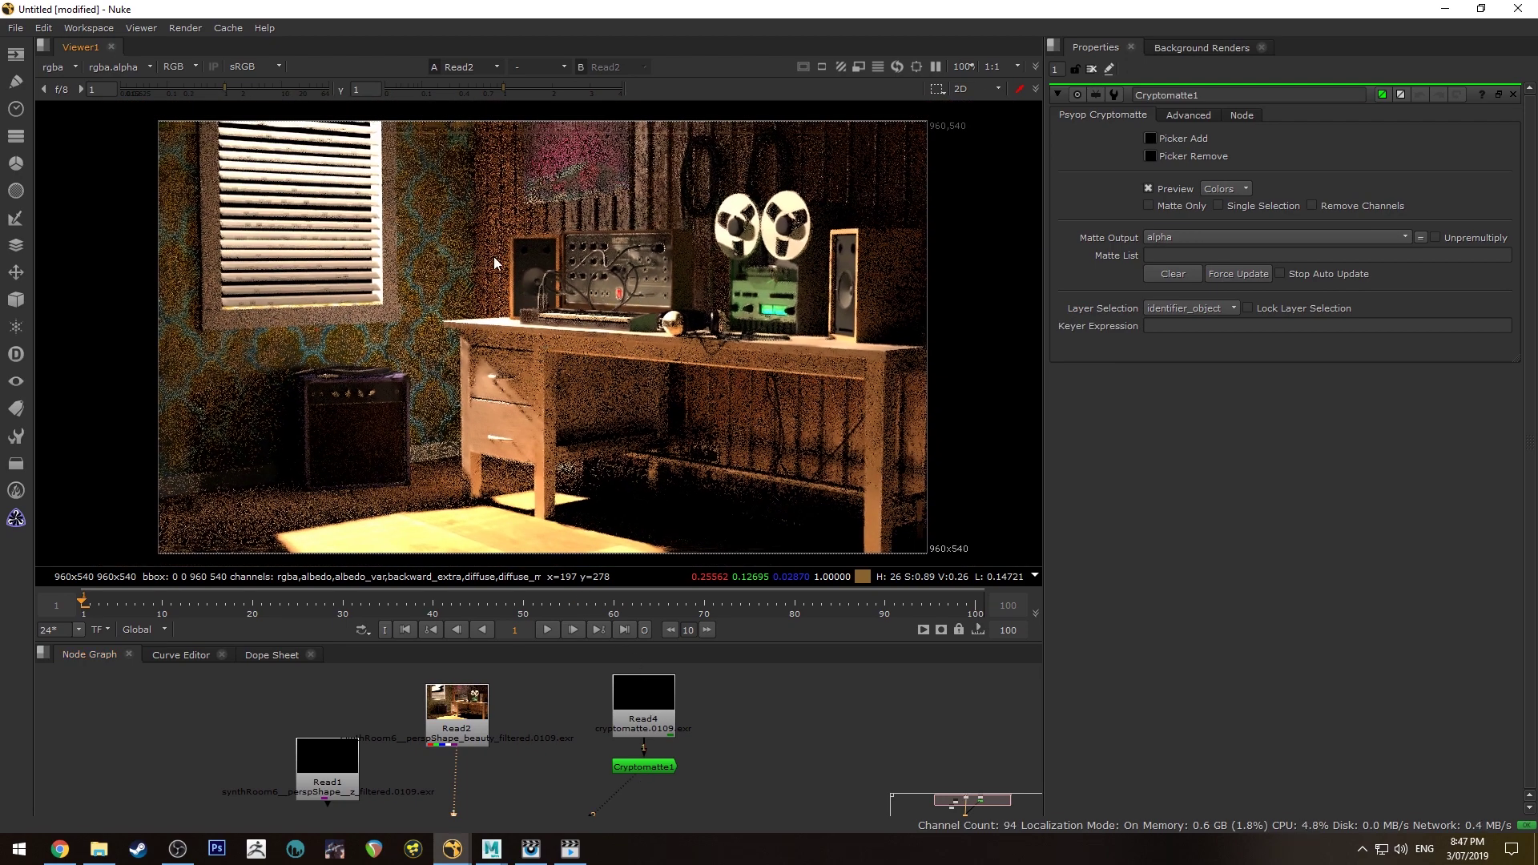
key("2")
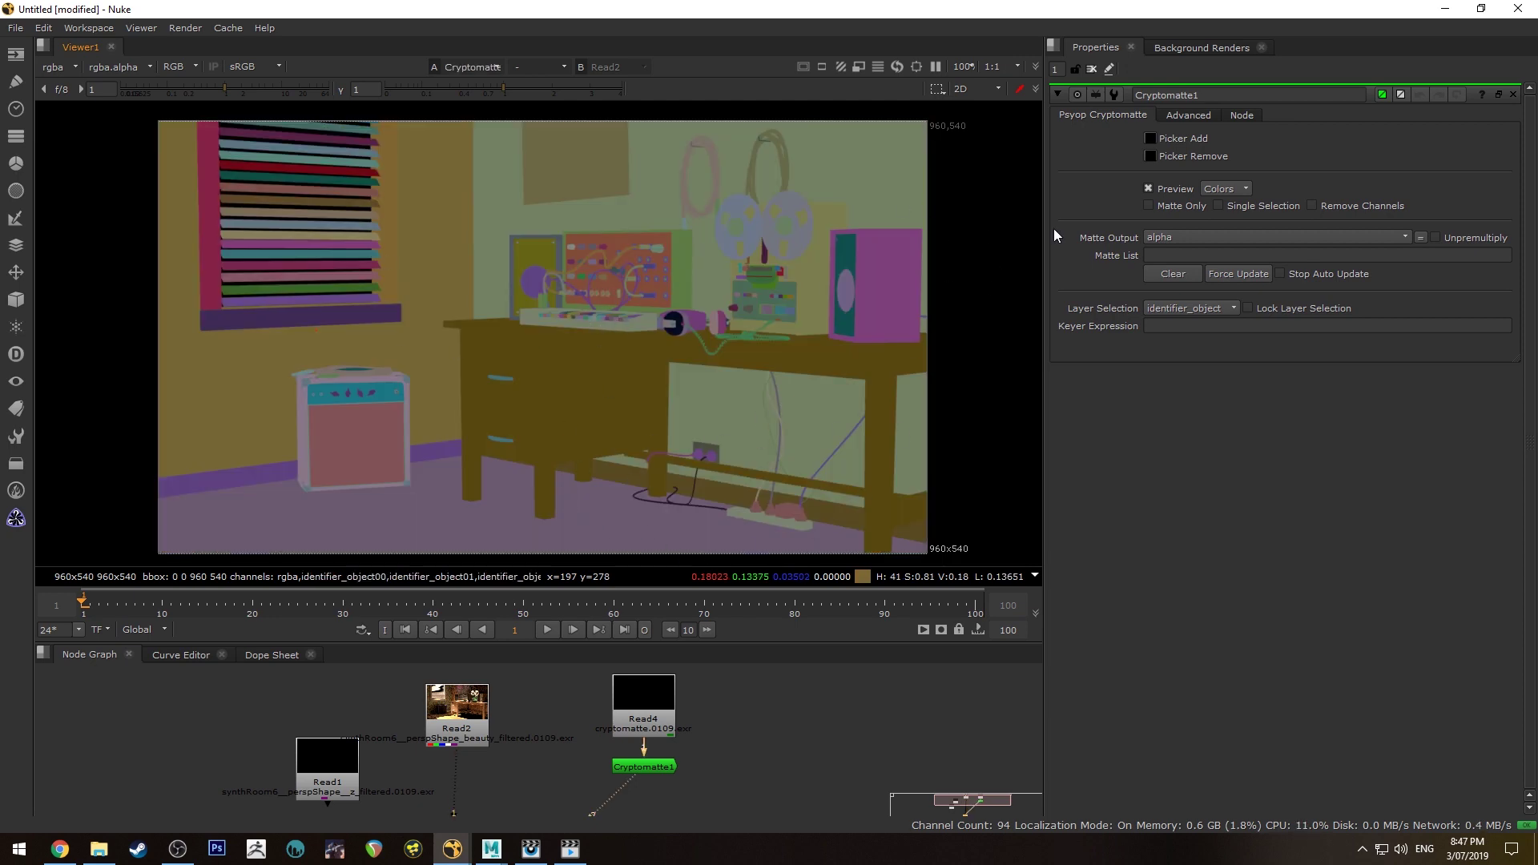
left_click(1150, 138)
left_click(885, 273, "ctrl")
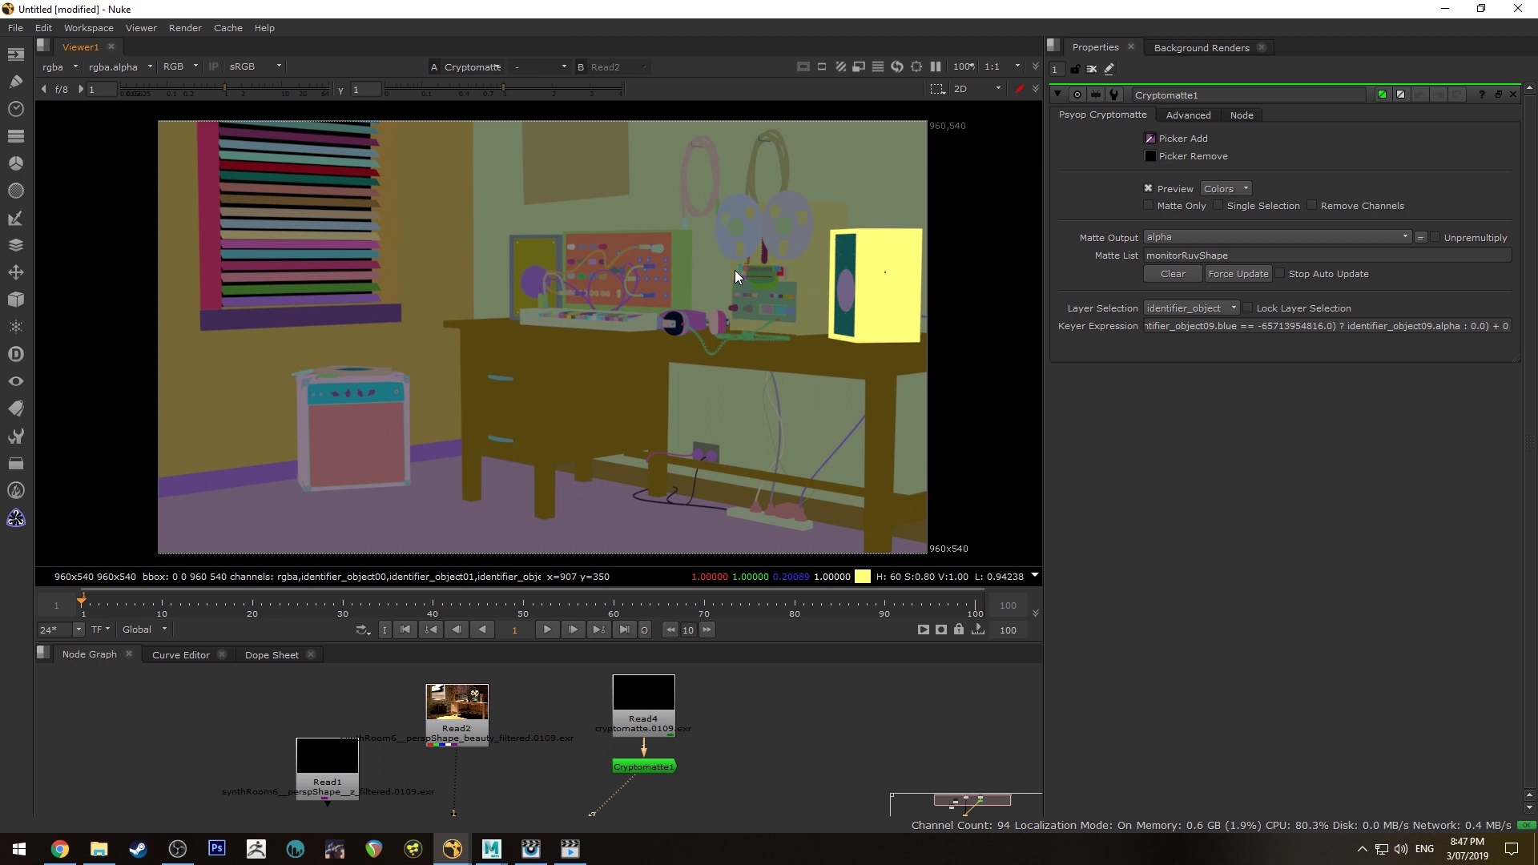
left_click(677, 262, "ctrl")
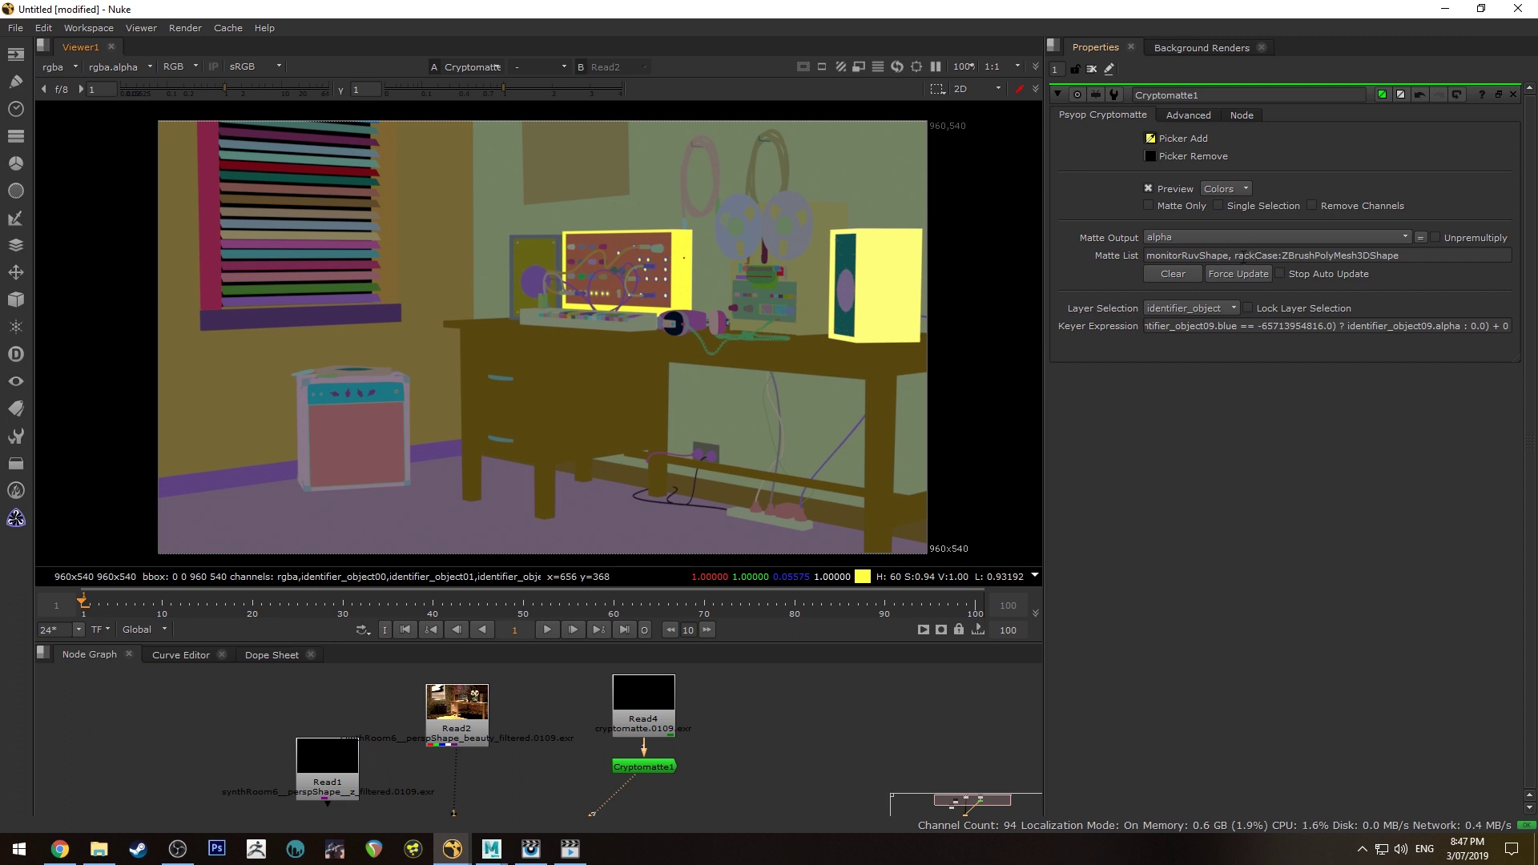
left_click_drag(1405, 255, 1236, 262)
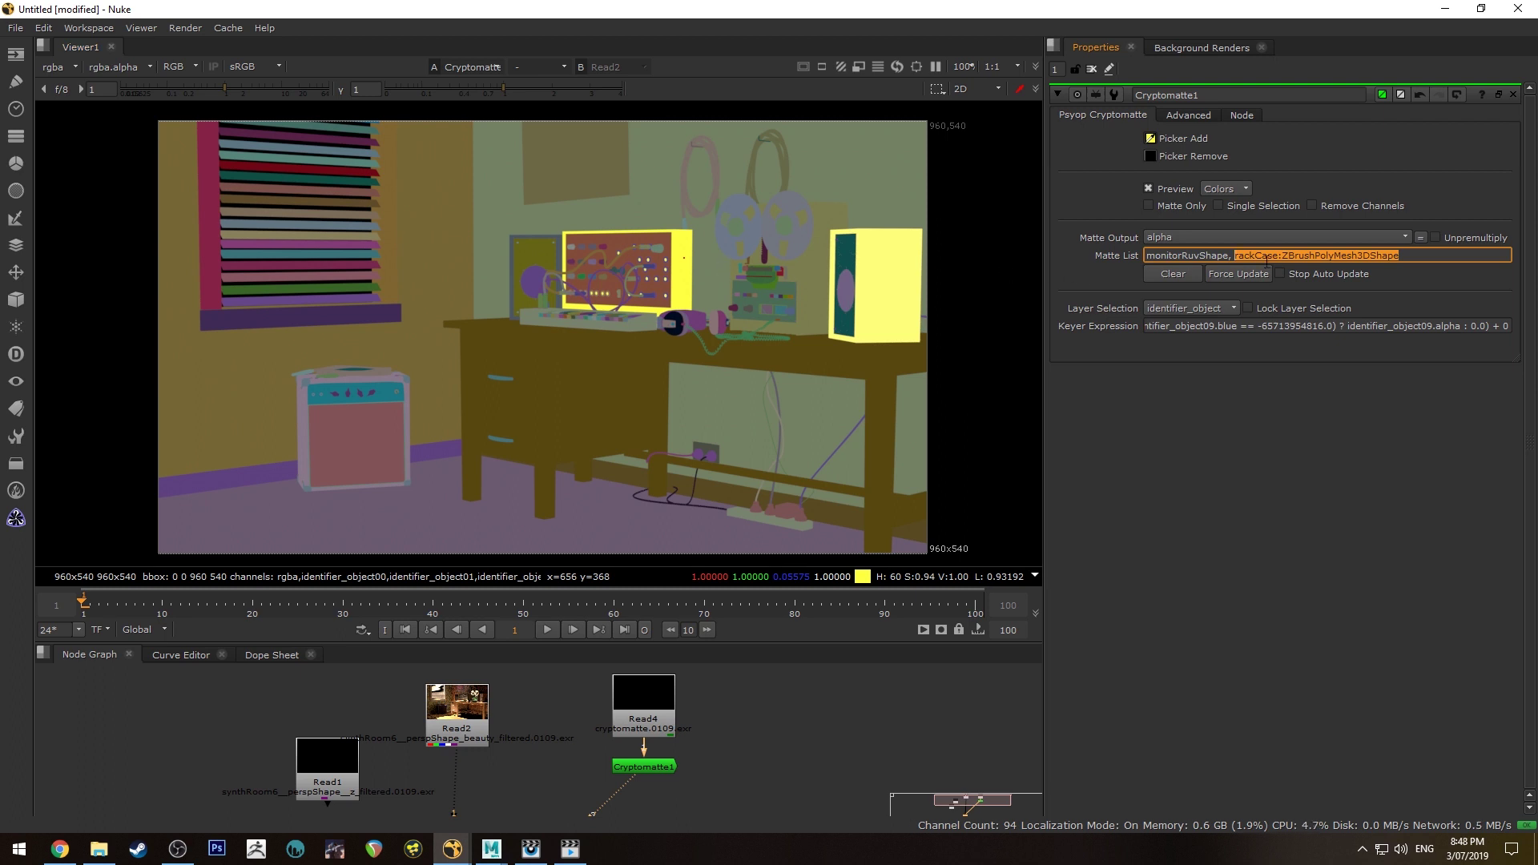
left_click(1343, 256)
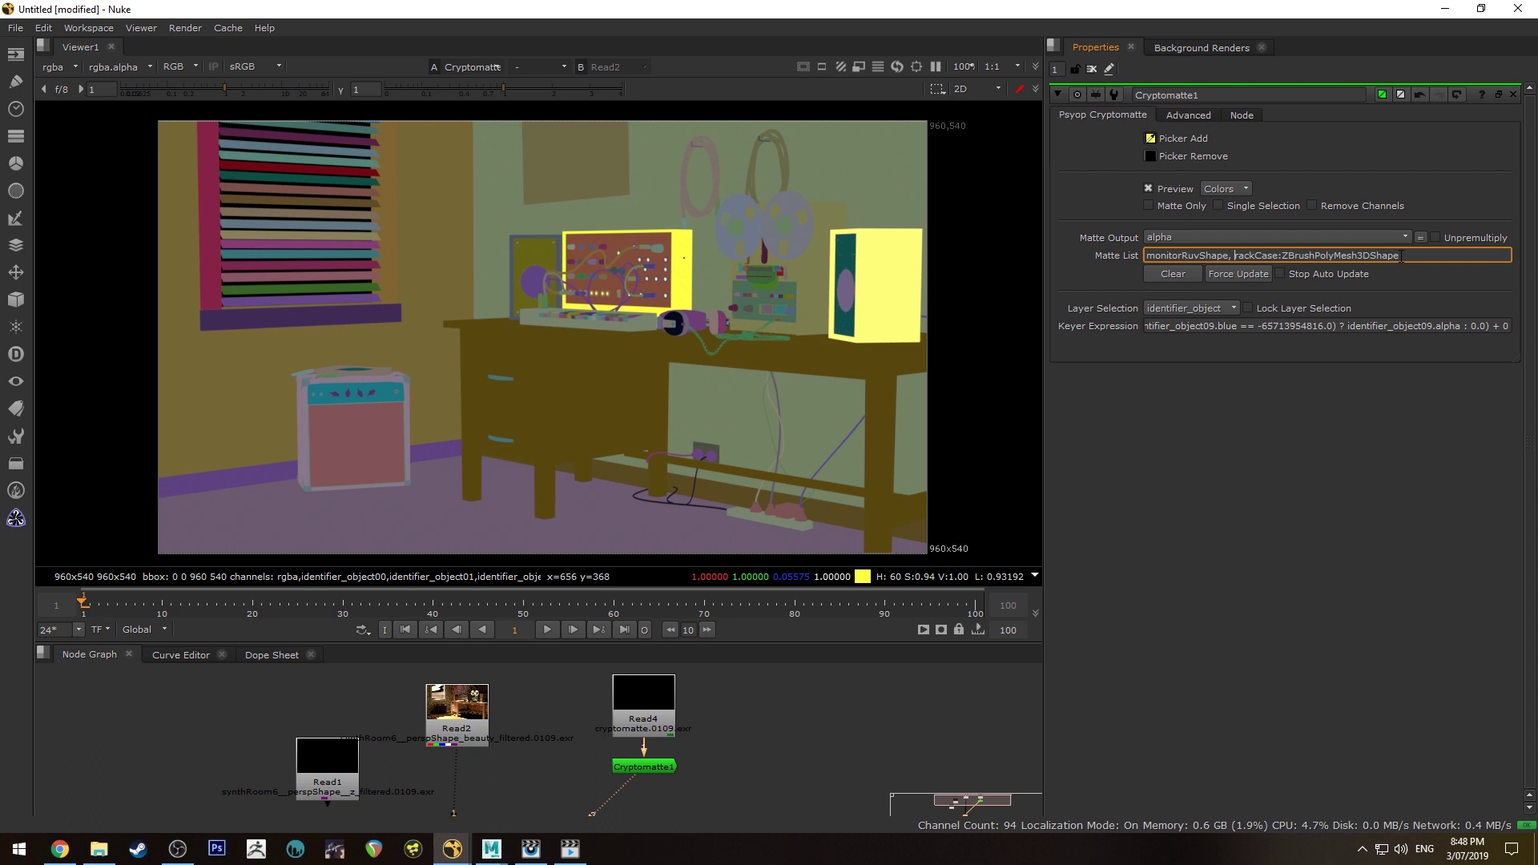
left_click(1150, 155)
left_click(886, 259, "ctrl")
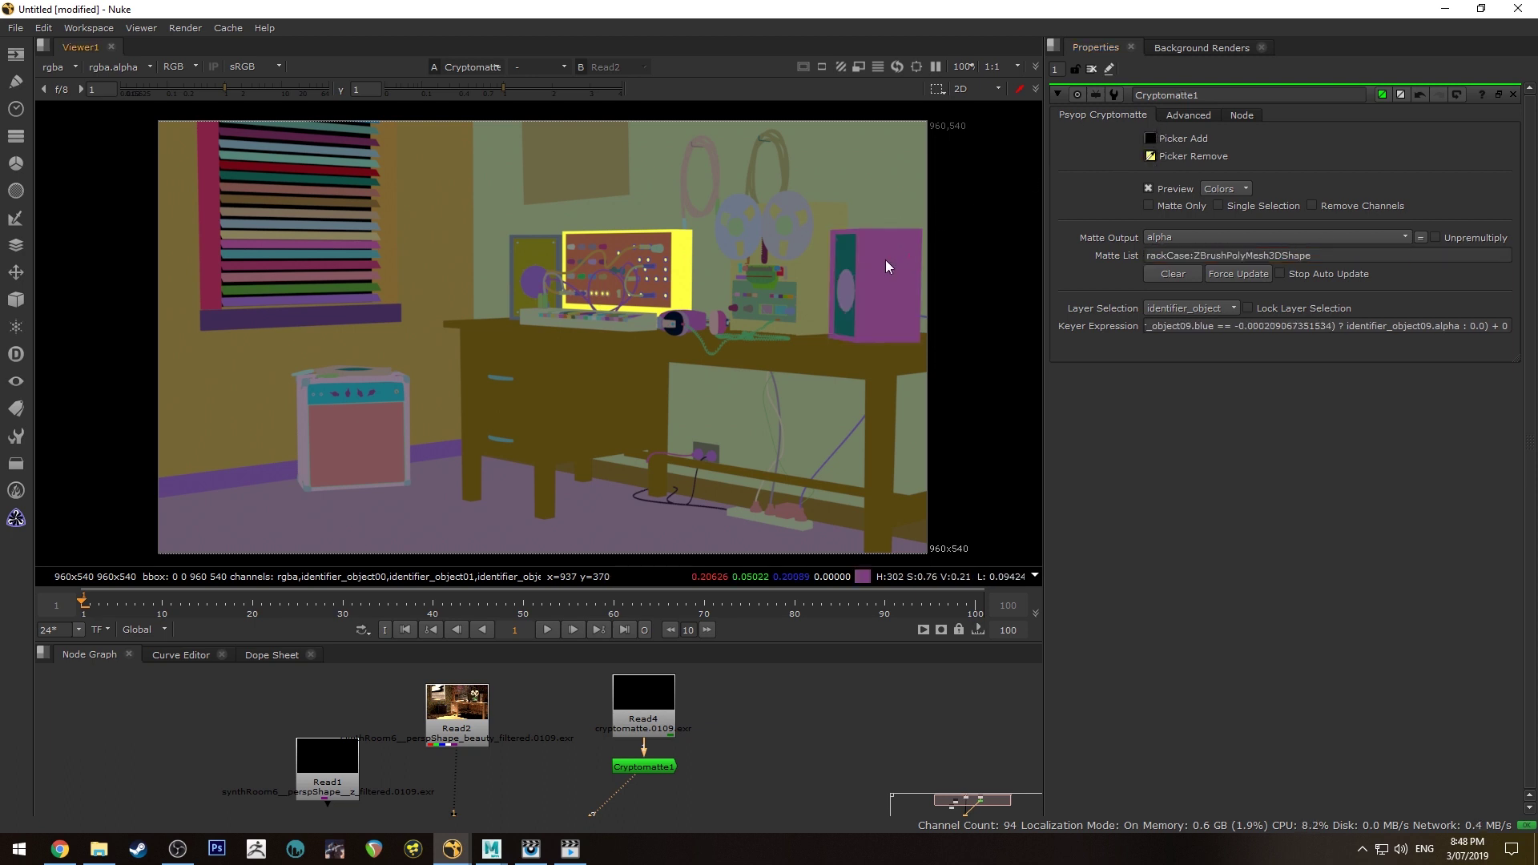
left_click(684, 264, "ctrl")
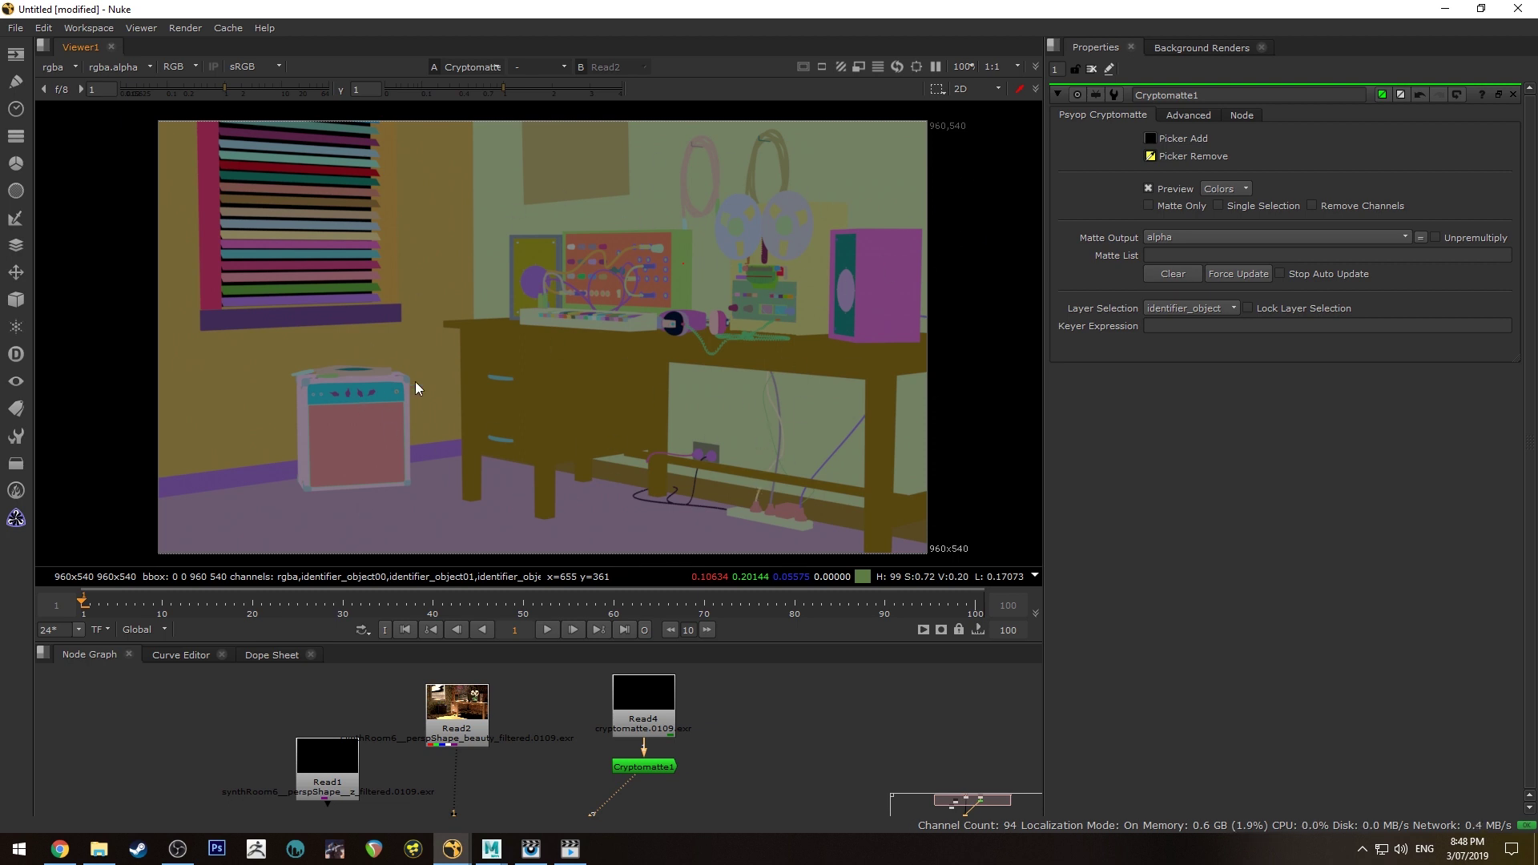
scroll(303, 402, "up", 3)
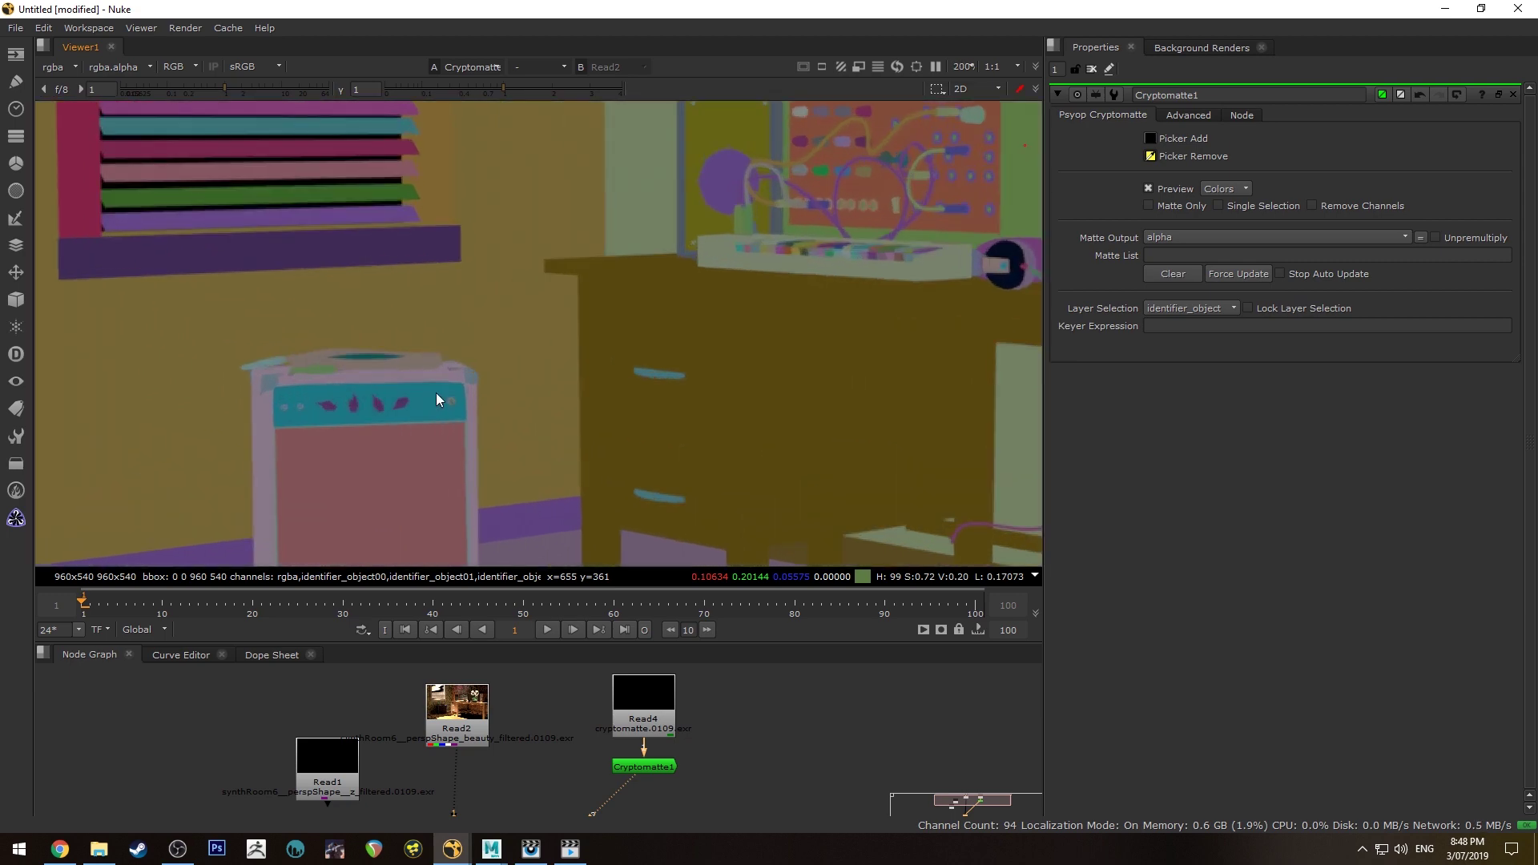
key("1")
scroll(377, 449, "up", 3)
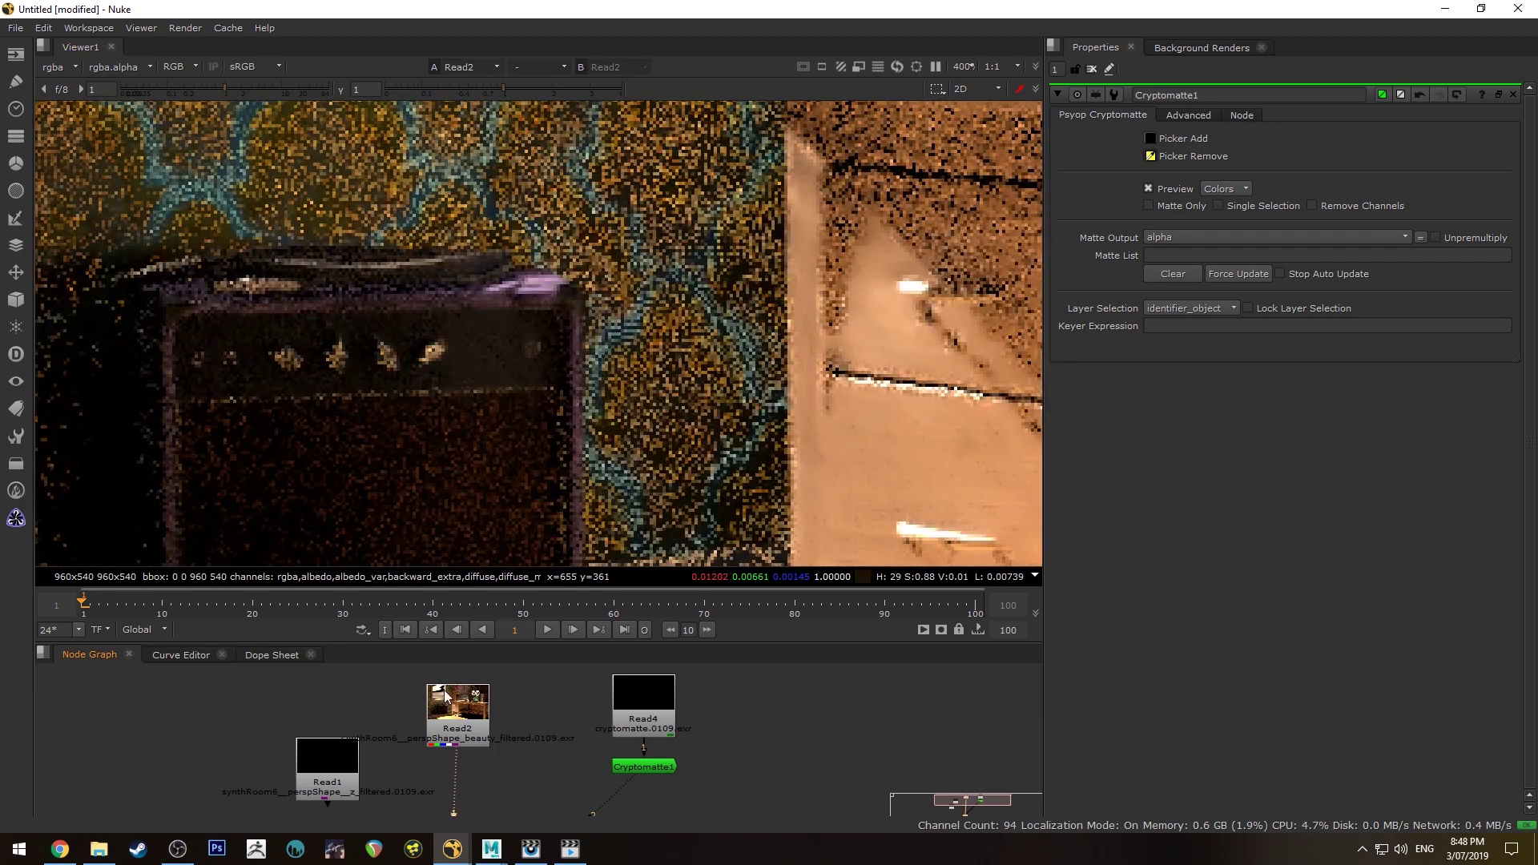
key("2")
middle_click_drag(655, 285, 775, 219)
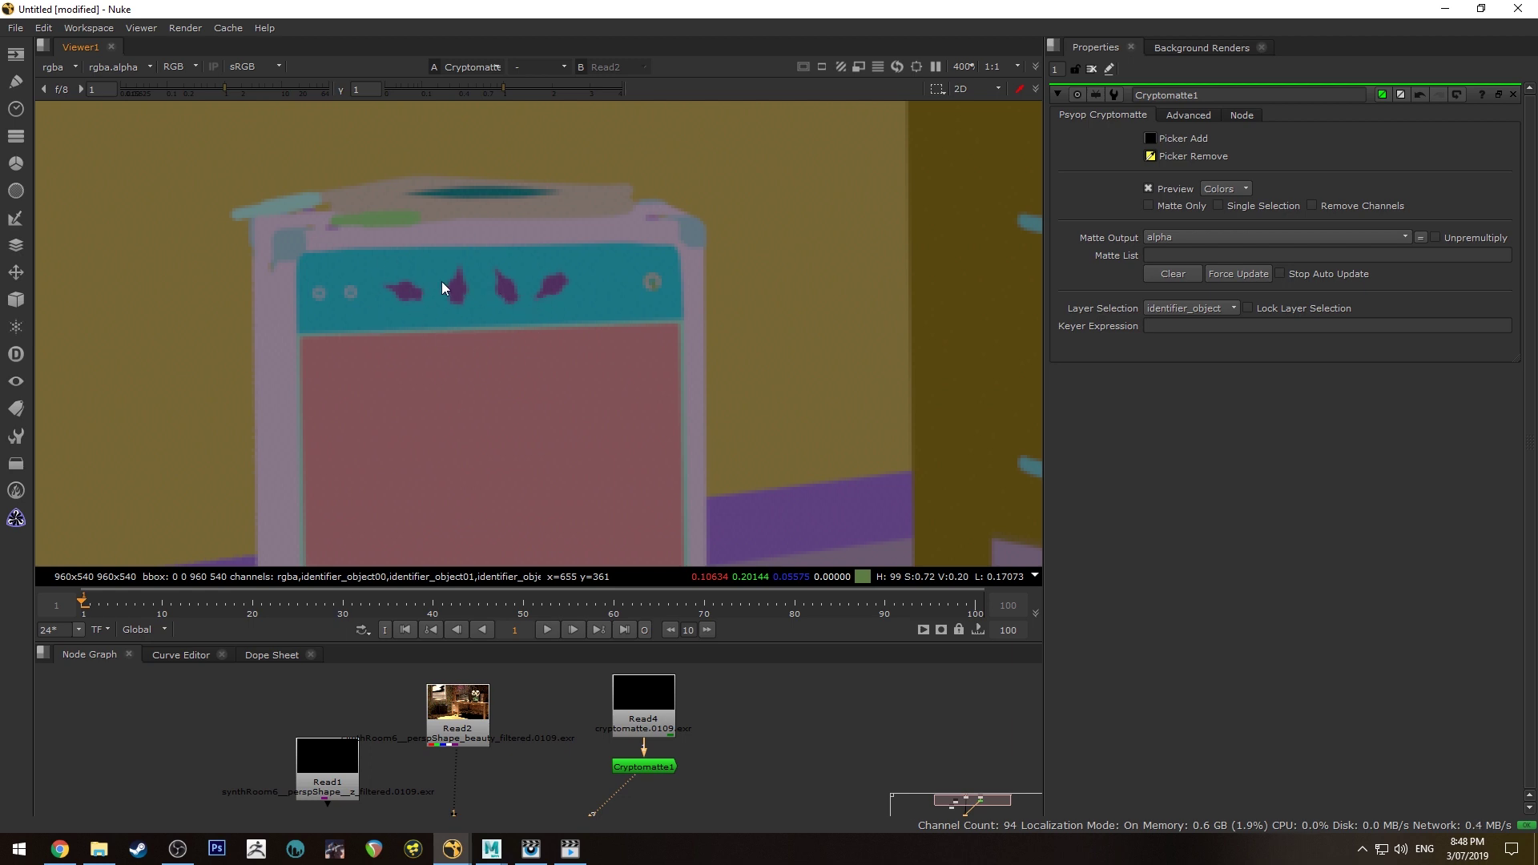
middle_click_drag(751, 211, 494, 343)
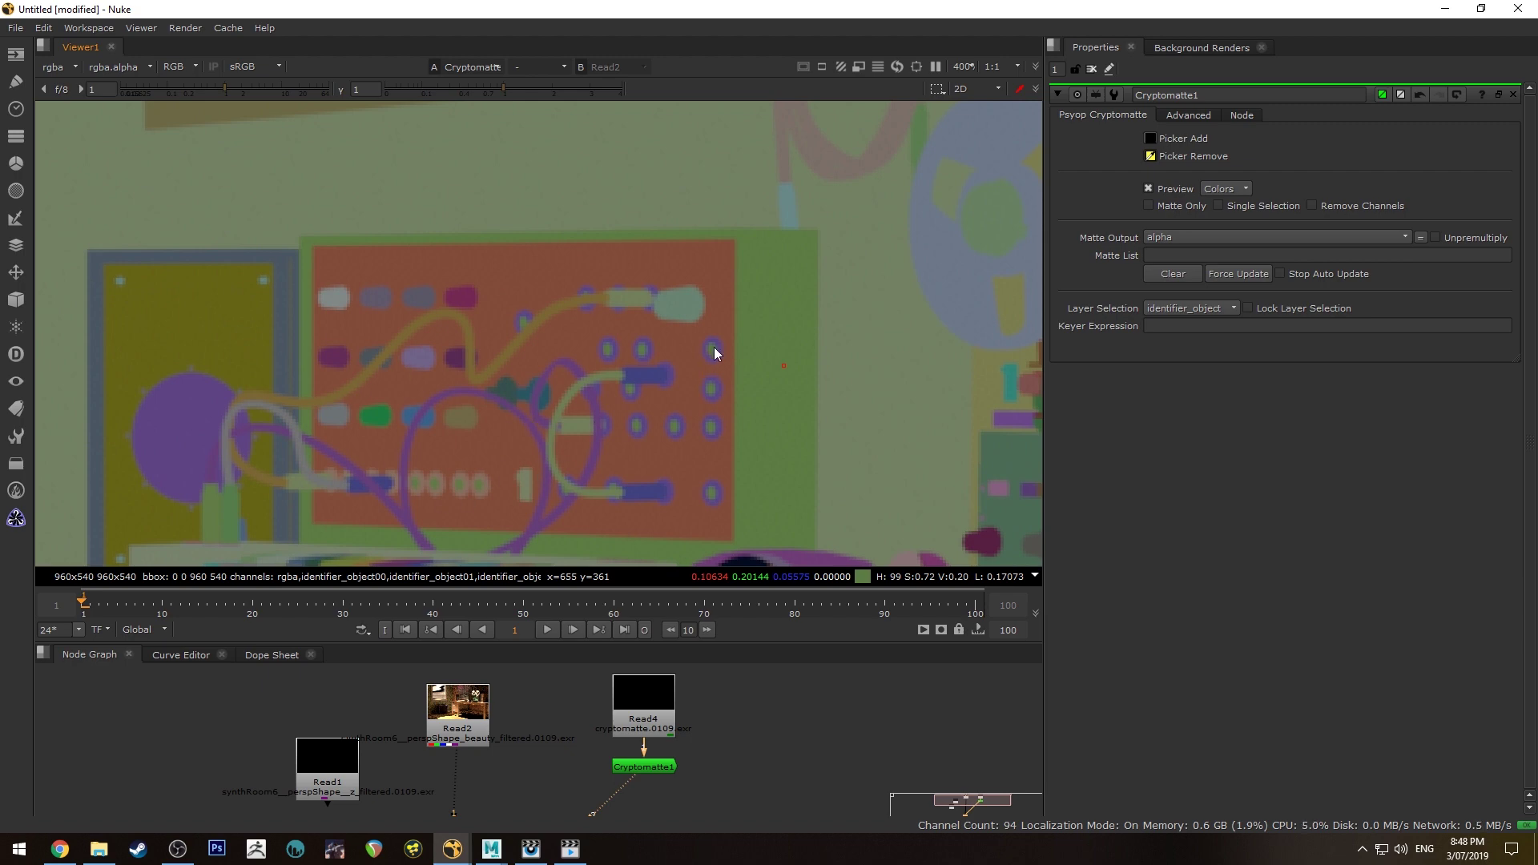
key("1")
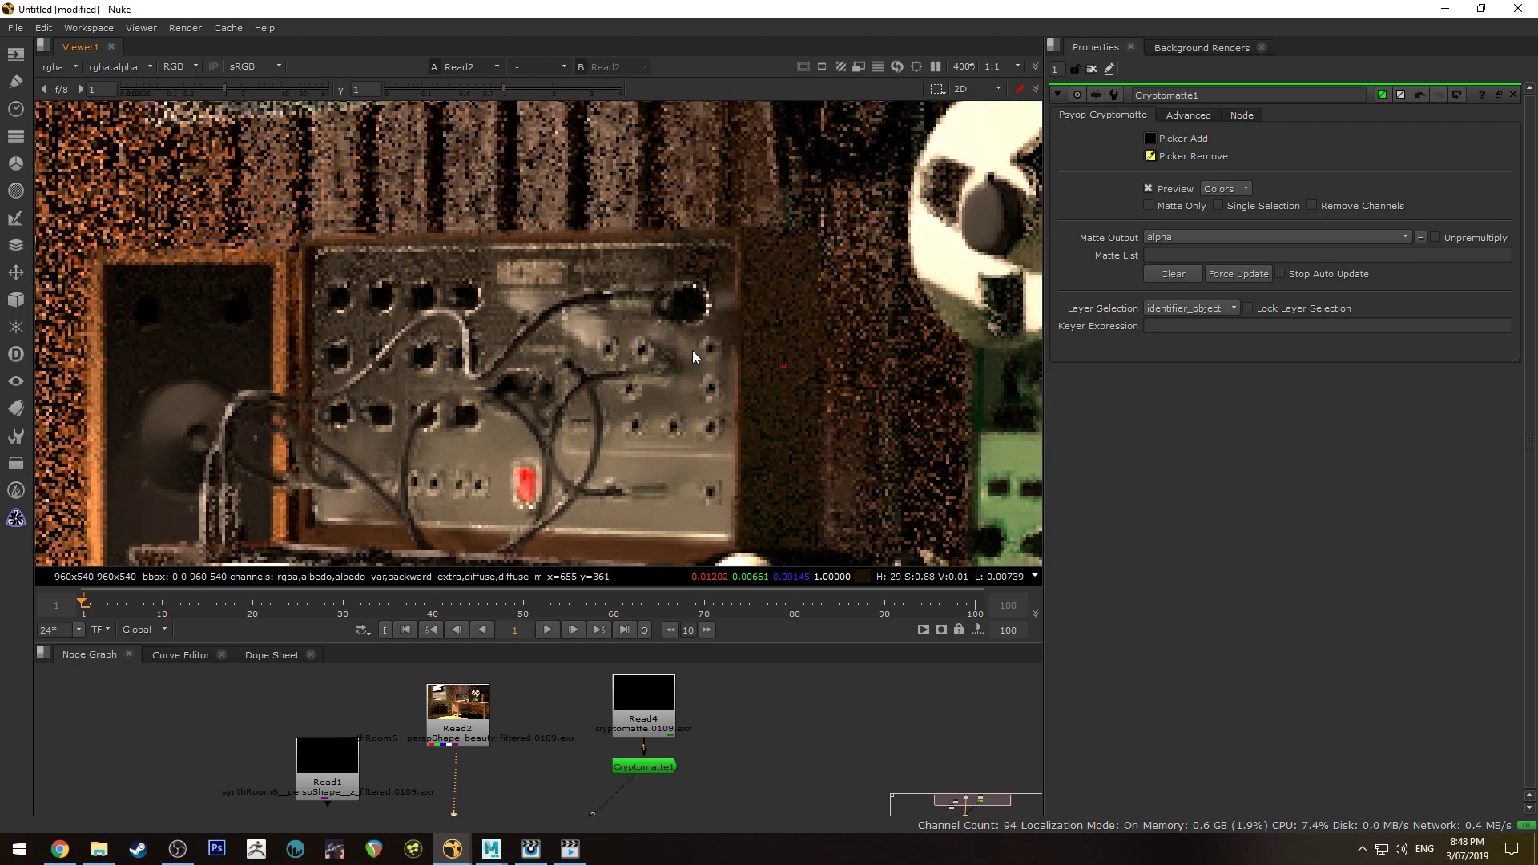
key("2")
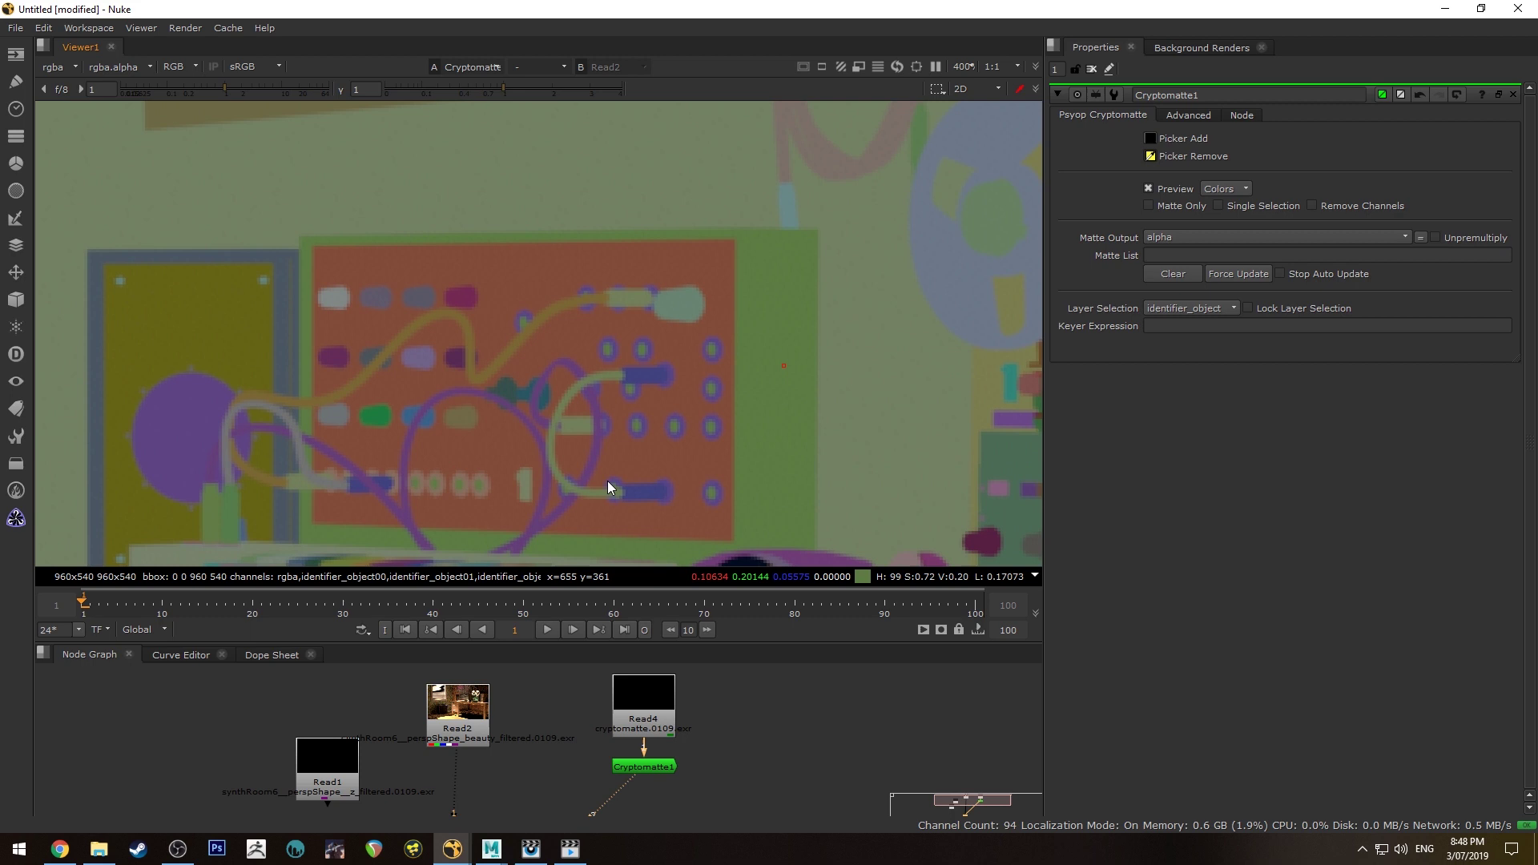
scroll(641, 382, "down", 2)
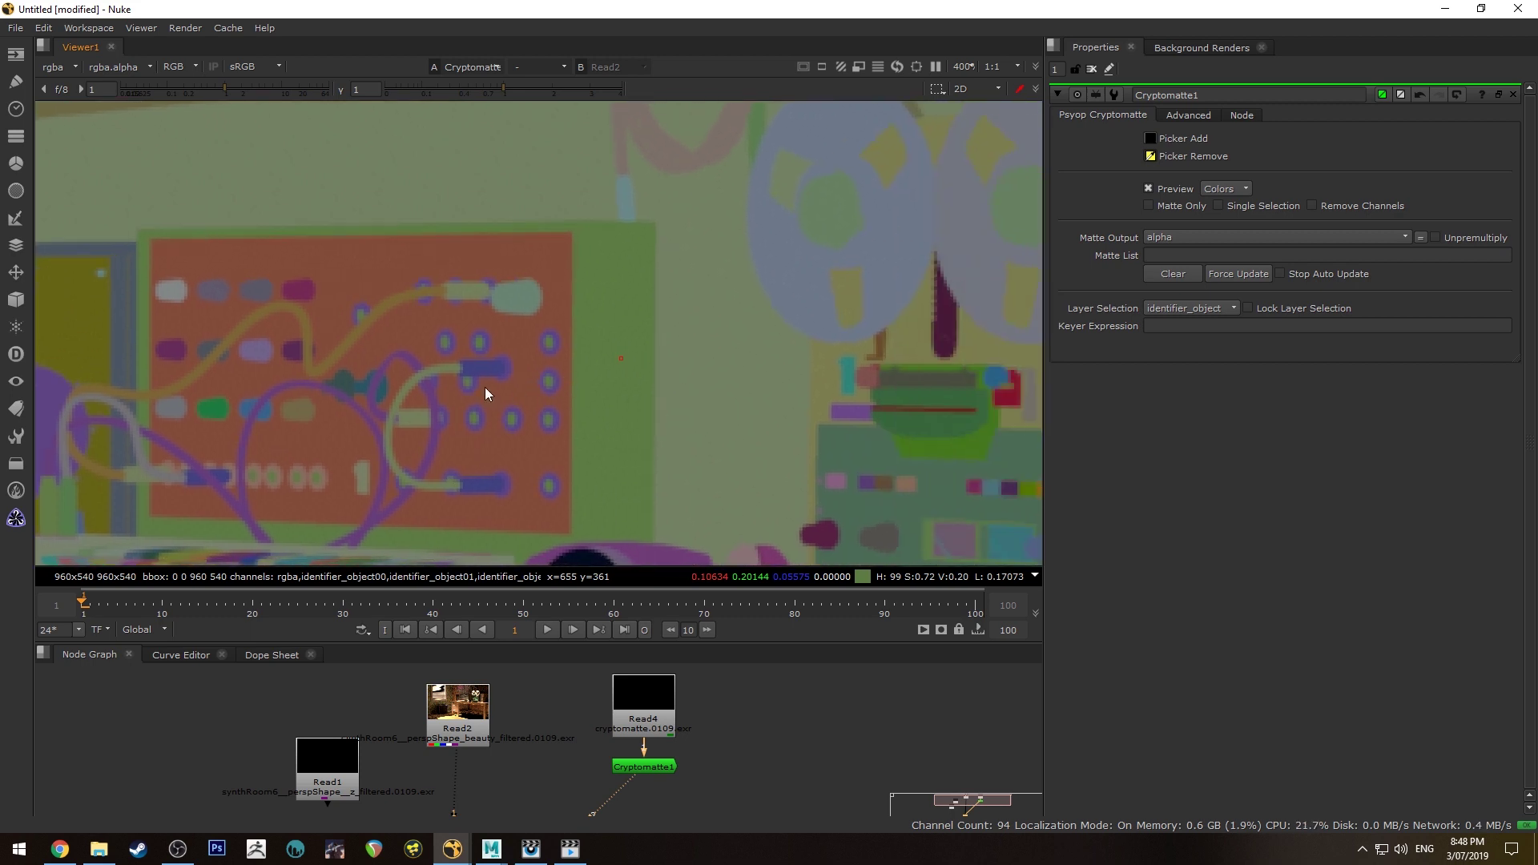
scroll(435, 376, "up", 2)
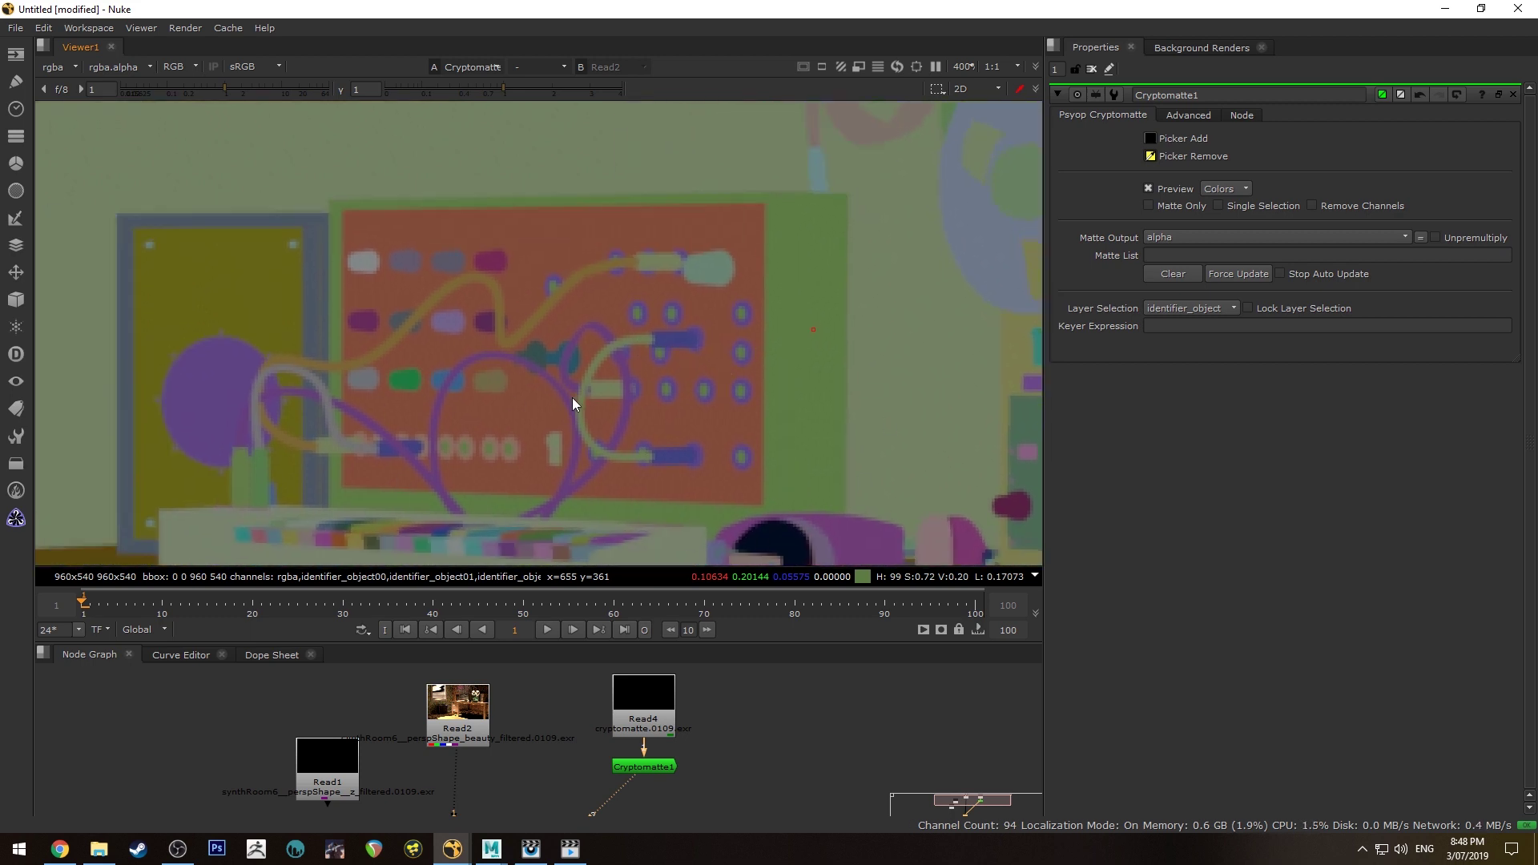
scroll(498, 378, "down", 3)
scroll(480, 409, "up", 5)
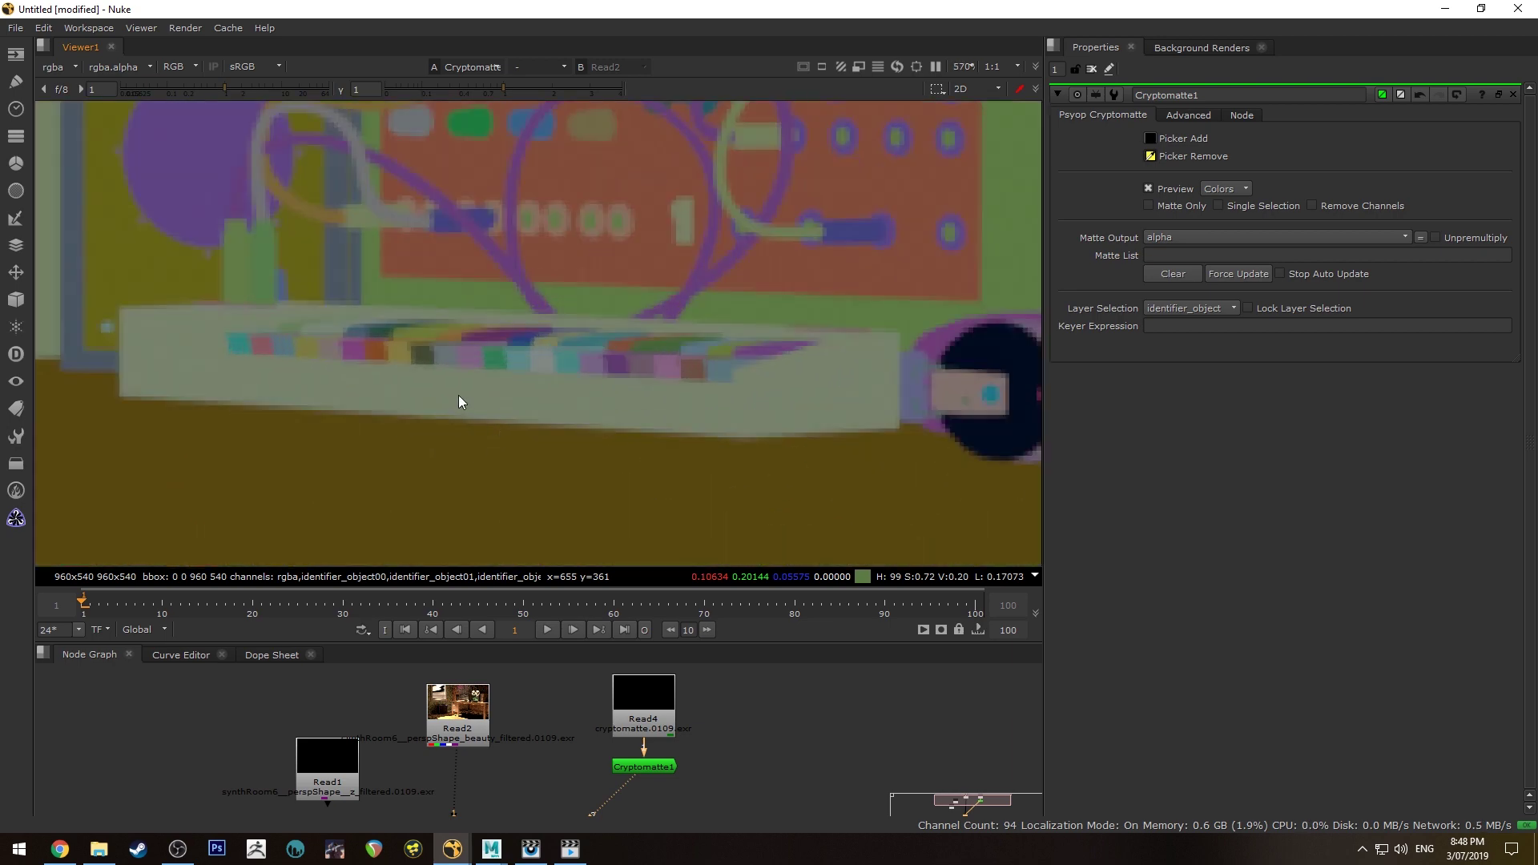
key("1")
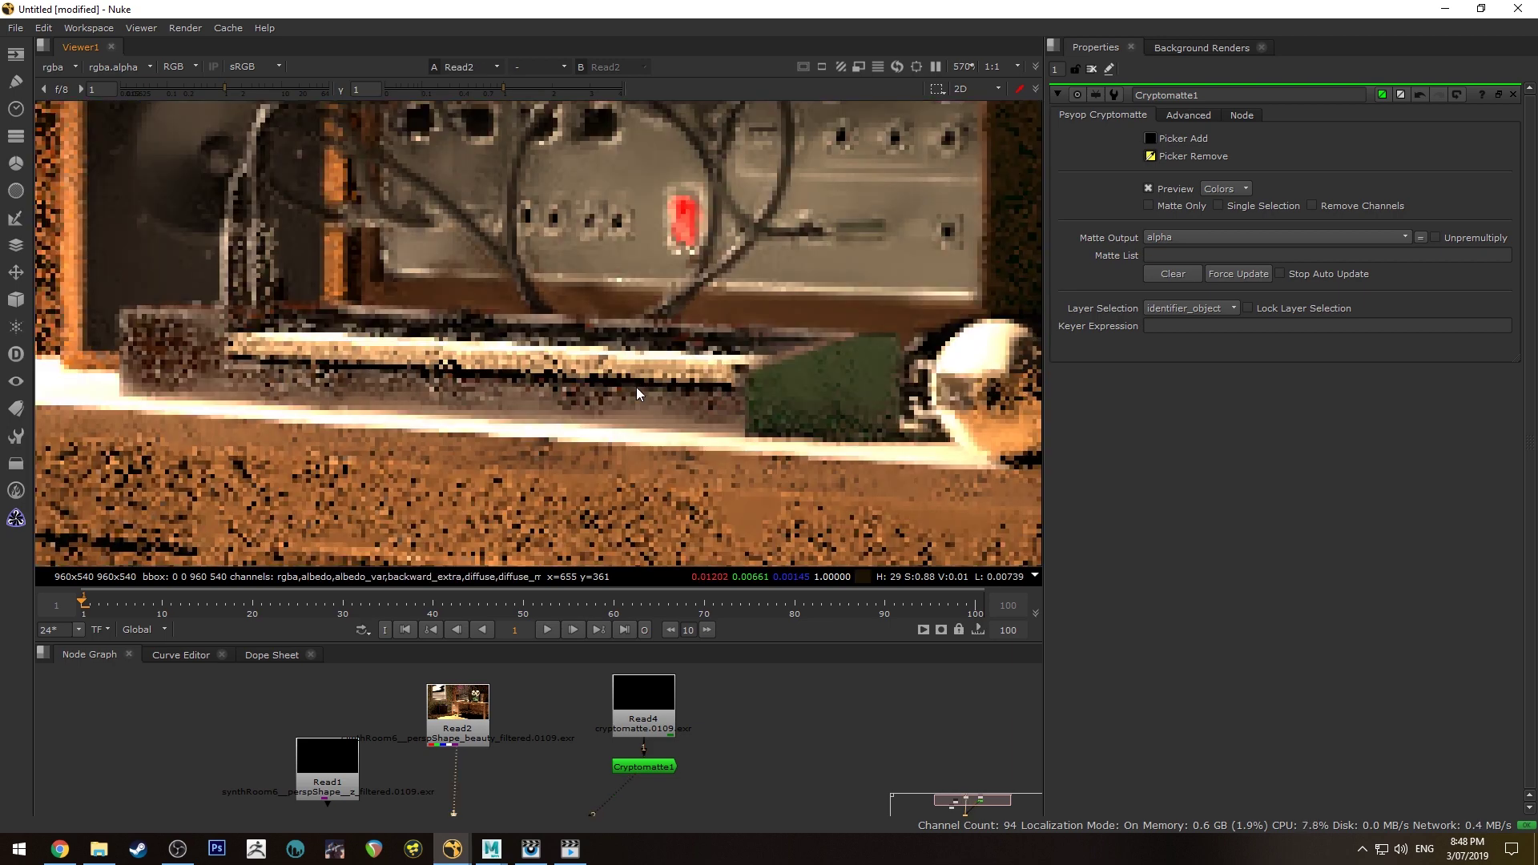
key("1")
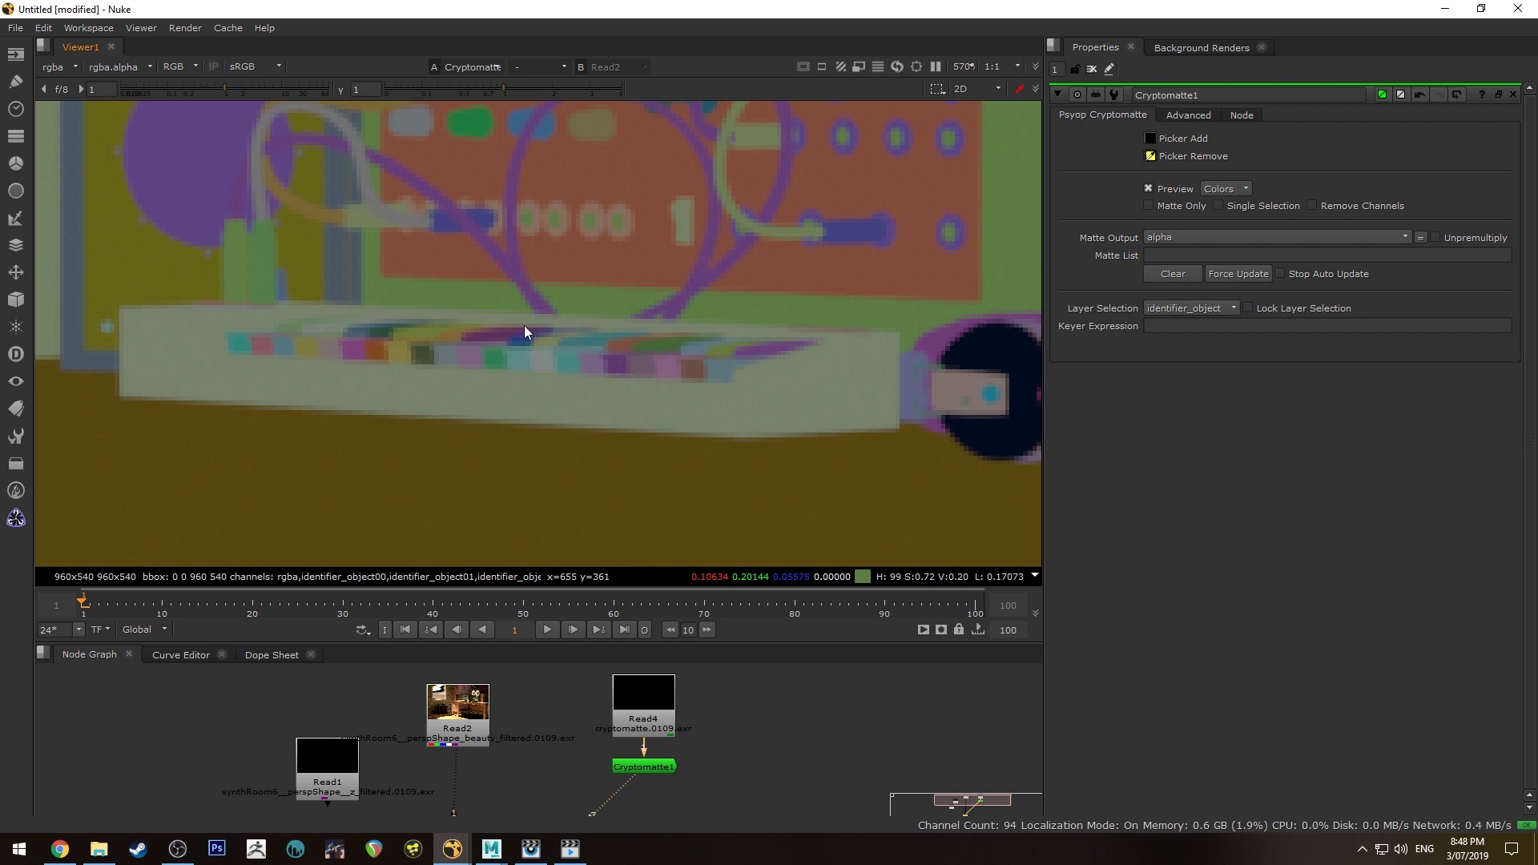
scroll(528, 326, "down", 8)
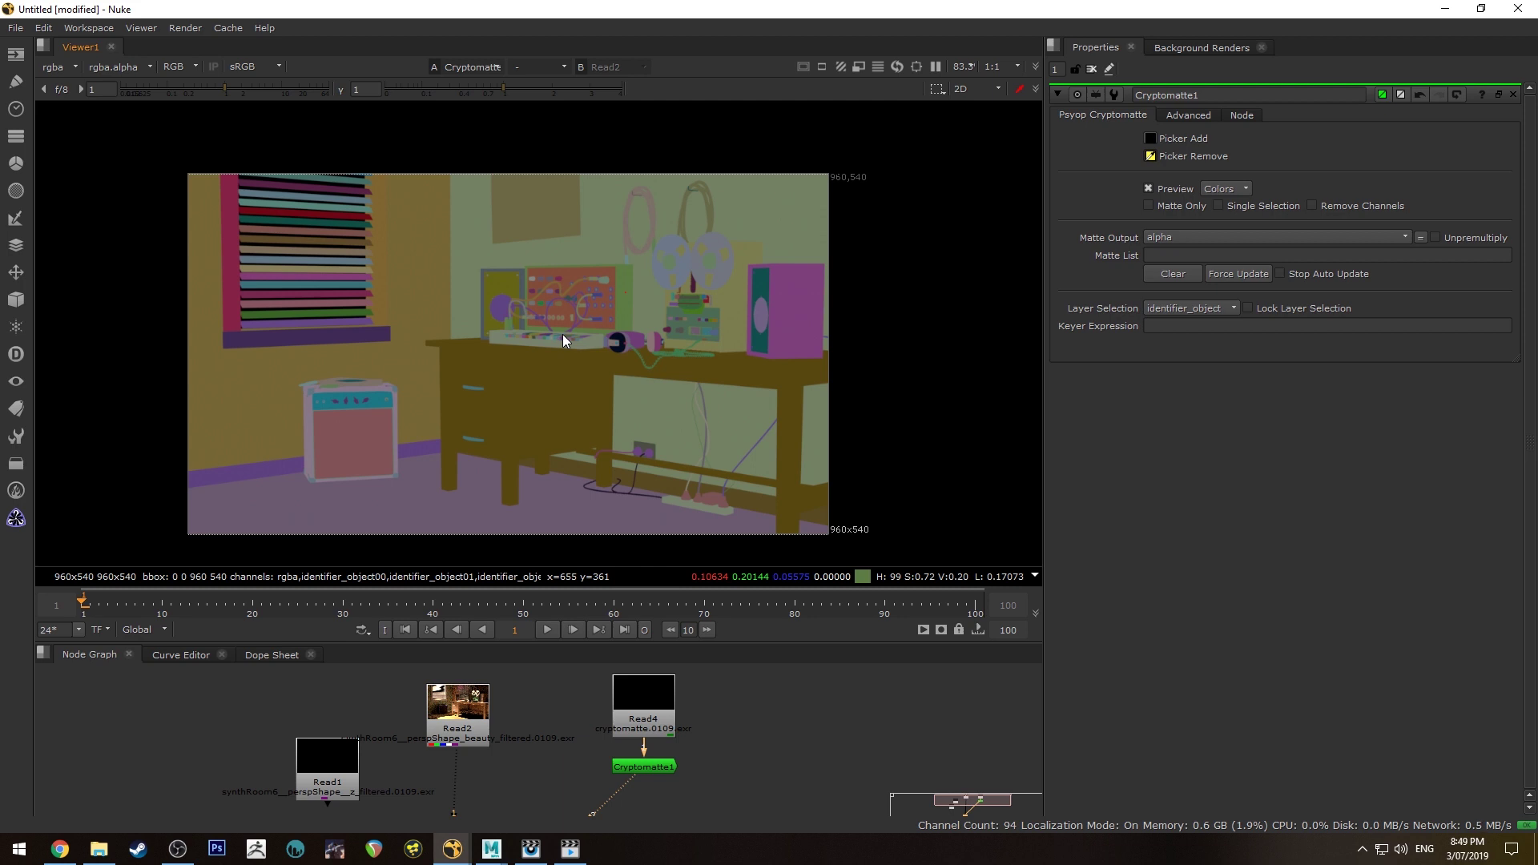
middle_click_drag(559, 337, 577, 305)
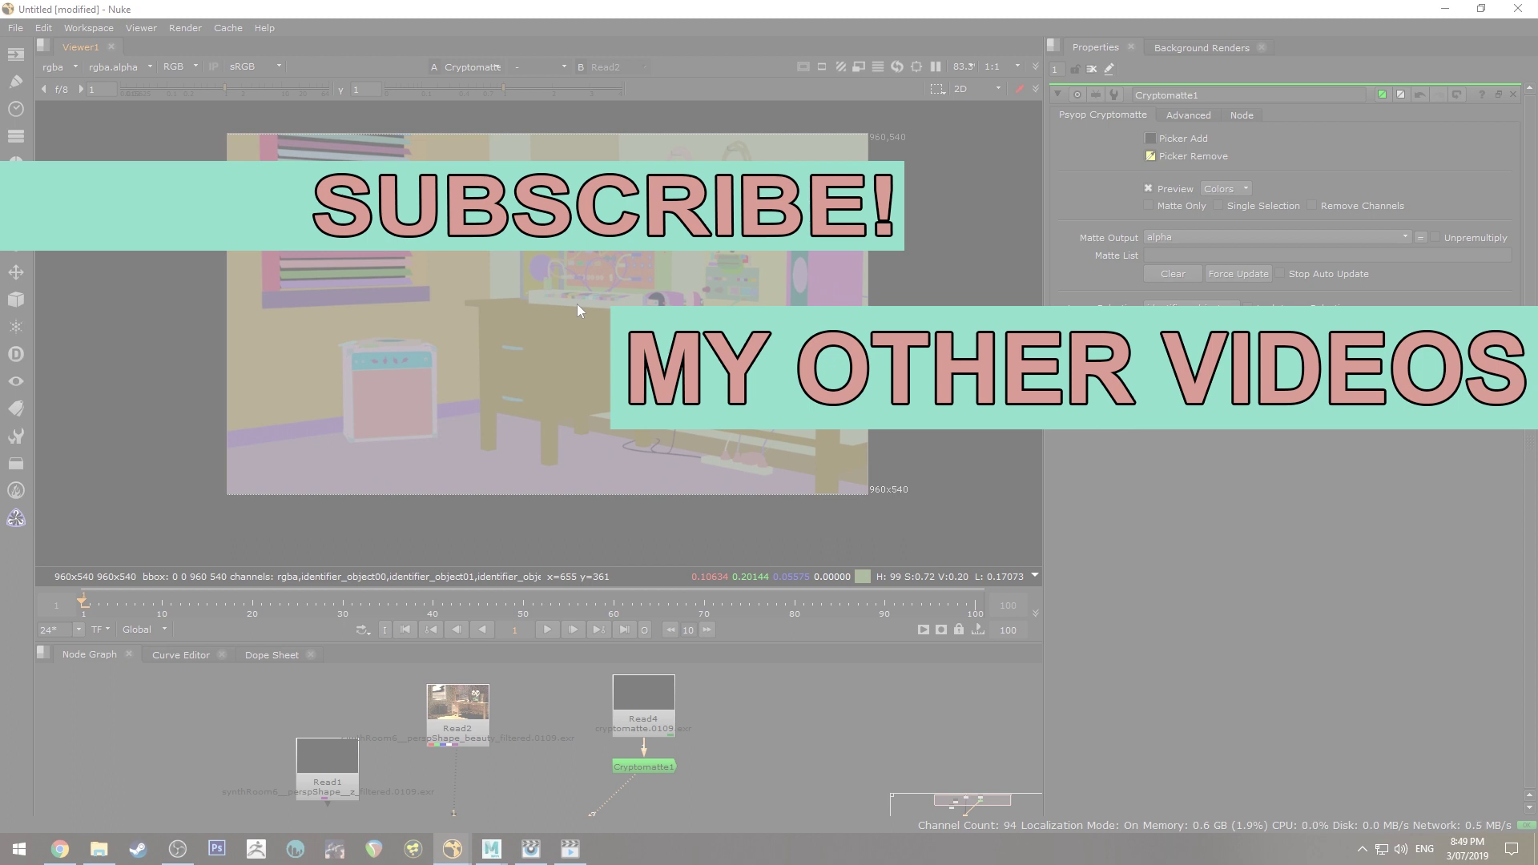
left_click(461, 709)
key("1")
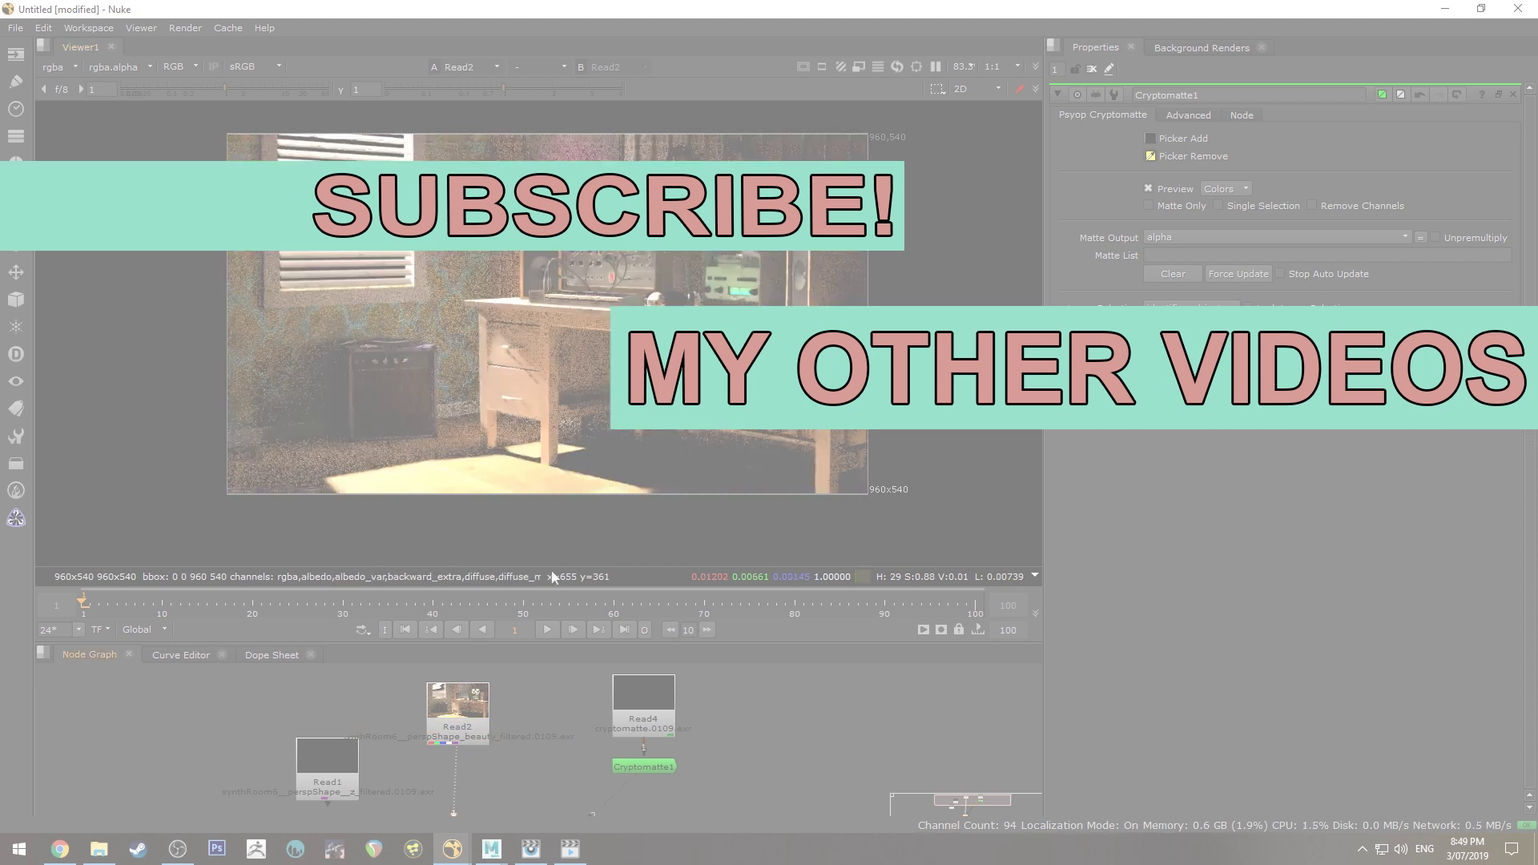
key("2")
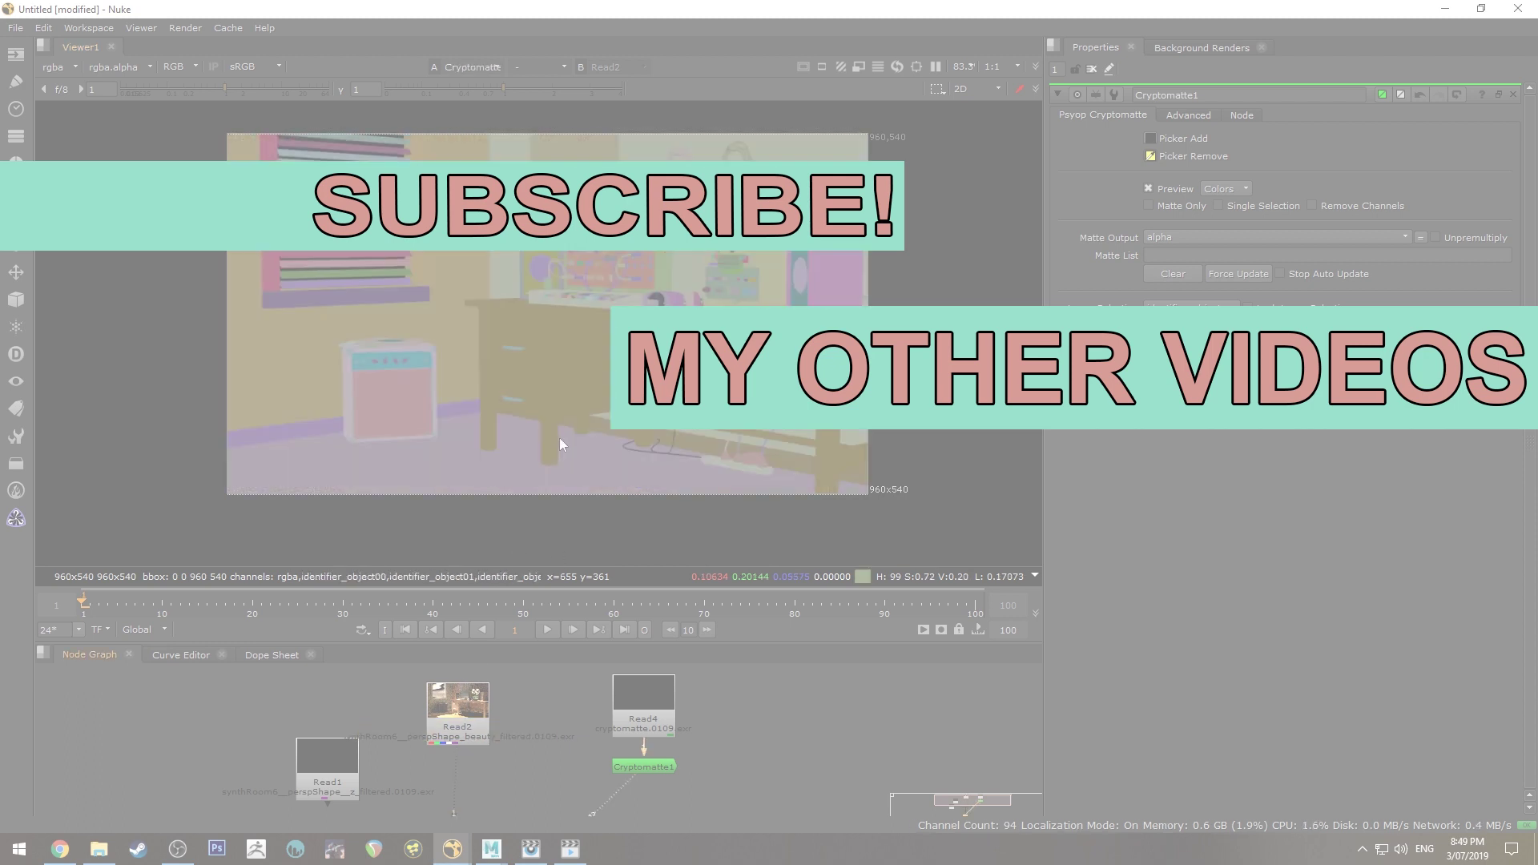